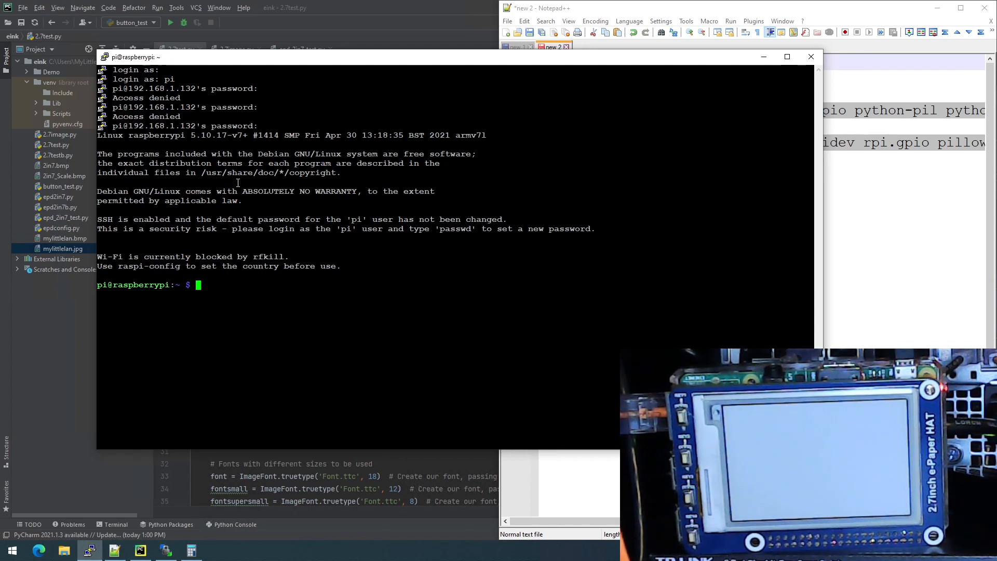
Snap the PuTTY session to the left half of the screen beside the command notes
left_click_drag(160, 212, 234, 238)
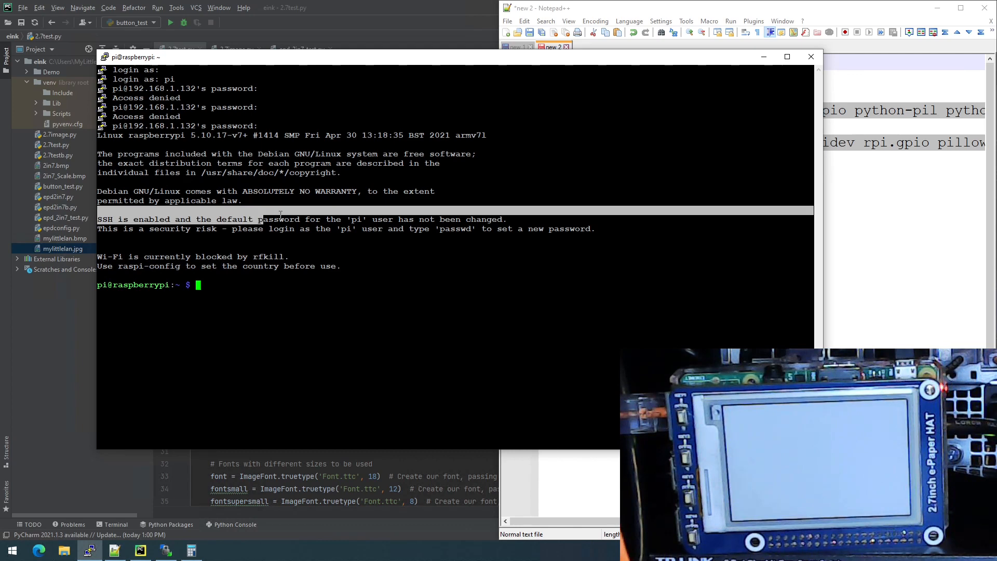
left_click(222, 298)
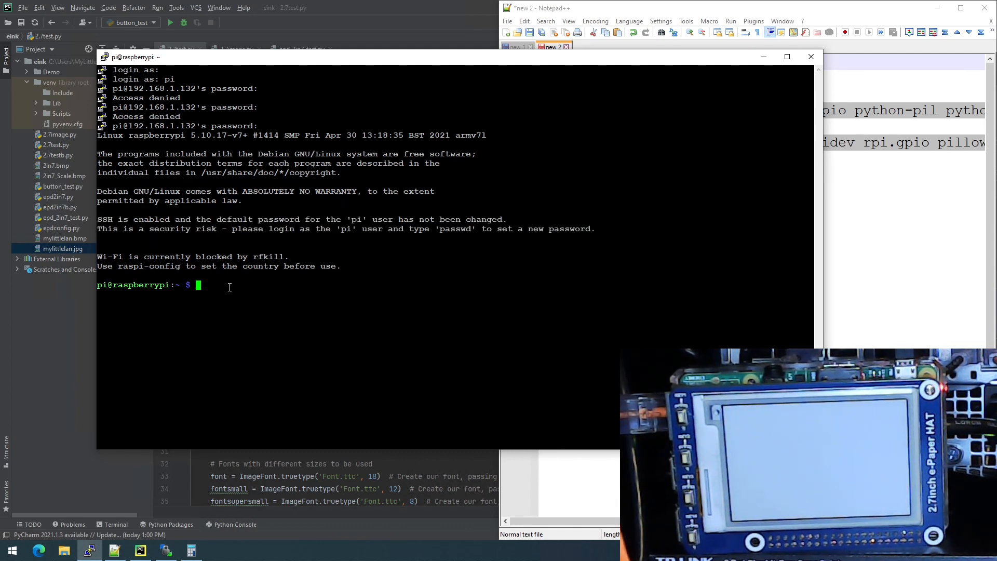
key("super+Left")
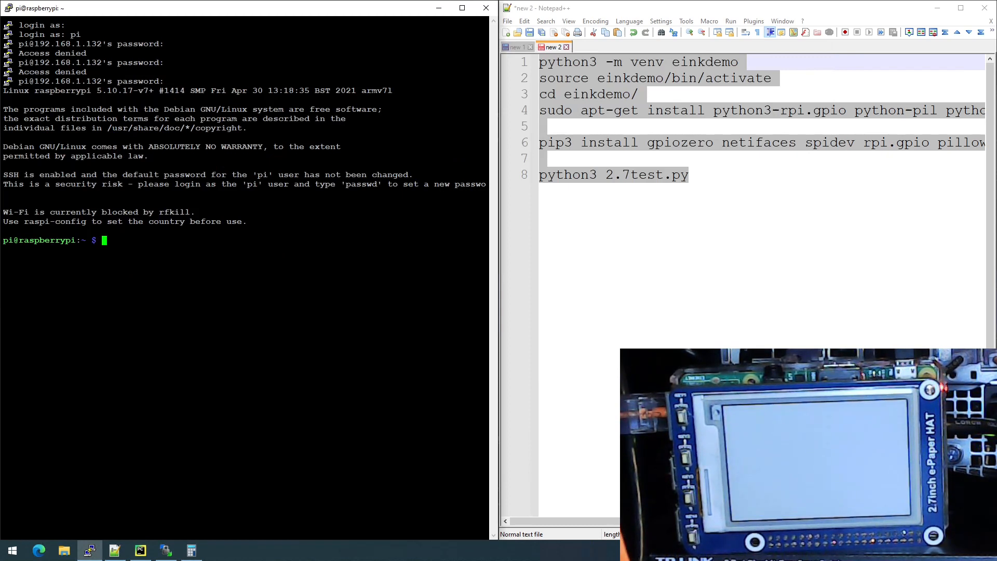
type("ap")
type("t-get ")
type("g")
type("et update")
Run apt-get update, then rerun it with sudo after the plain attempt is denied
key("Return")
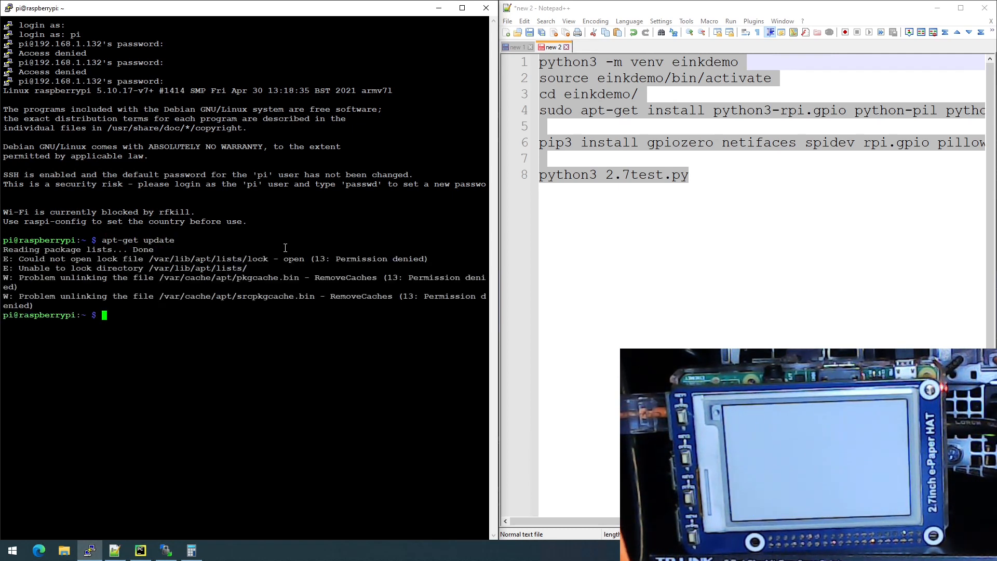
key("Up")
key("ctrl+u")
type("sud")
type("oo a")
key("BackSpace")
key("BackSpace")
type("apt-get up")
type("date")
key("Return")
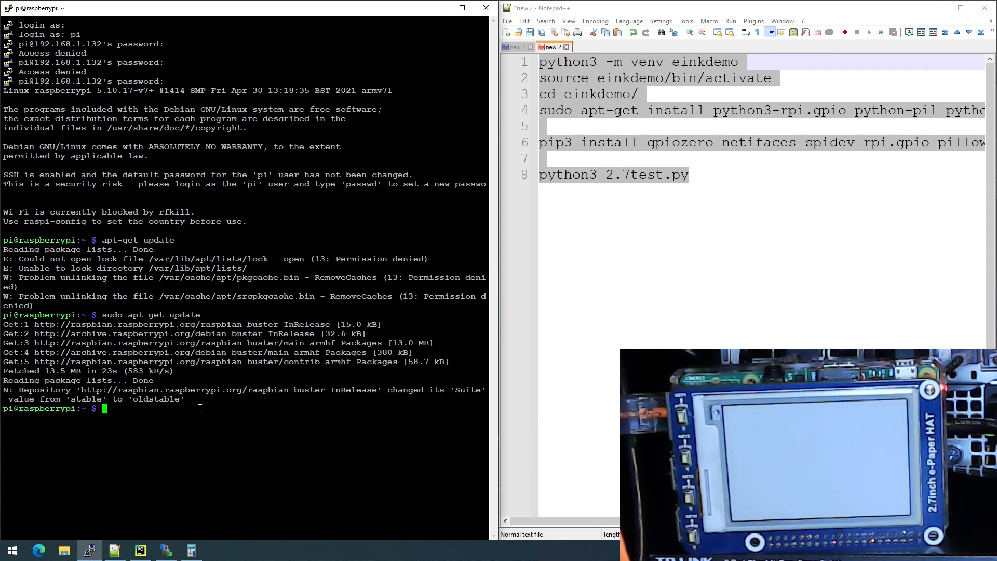
Recall the update command, change it to sudo apt-get upgrade and run it
key("Up")
key("BackSpace")
key("BackSpace")
key("BackSpace")
key("BackSpace")
type("grade")
key("Return")
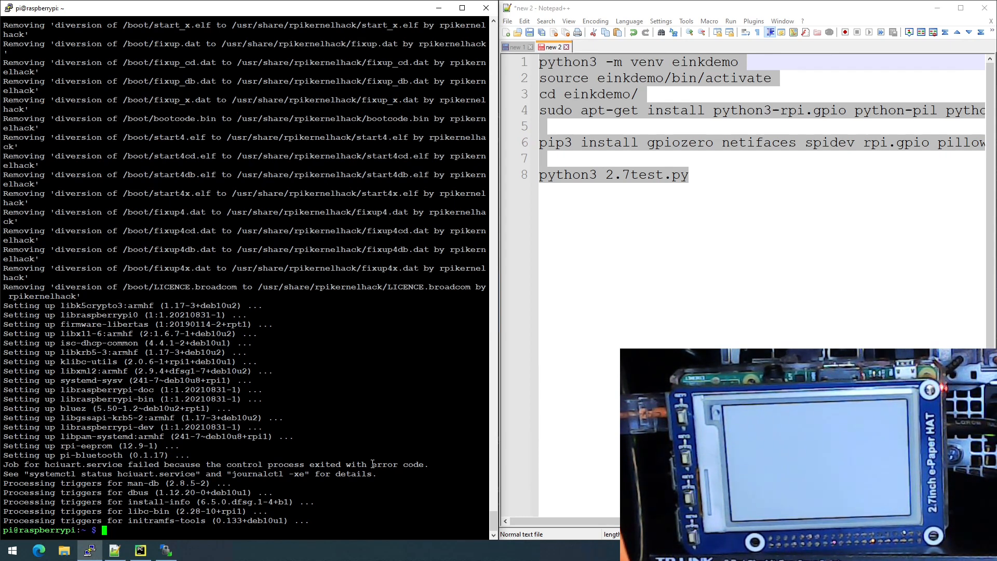
type("python")
type("3")
Launch python3 to confirm version 3.7.3, then exit back to the shell
key("Return")
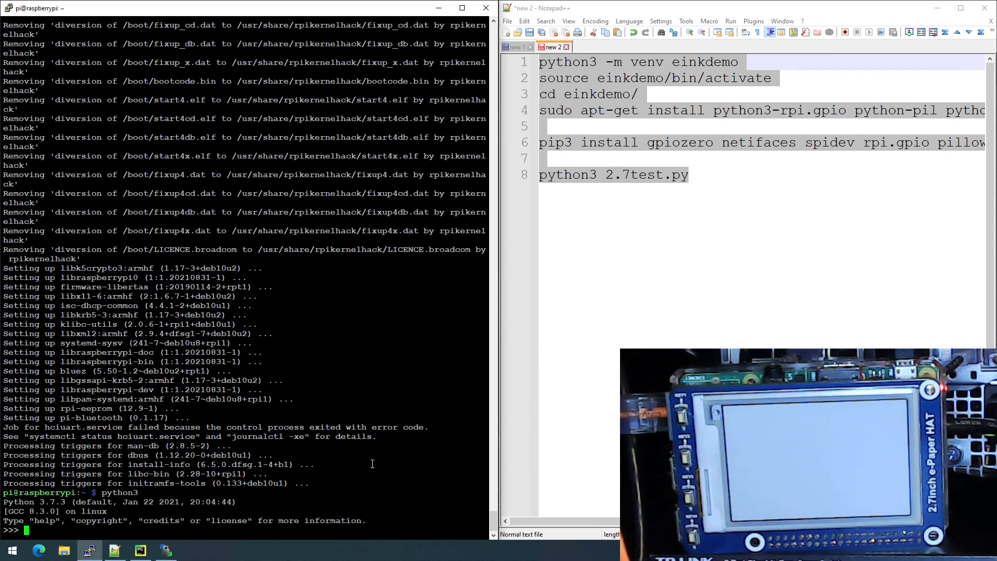
type("exit()")
key("Return")
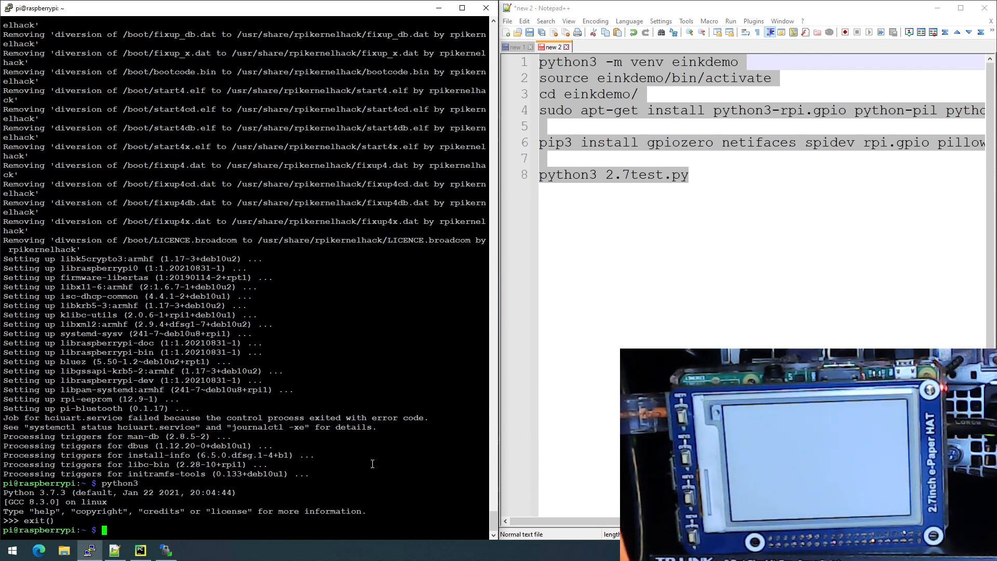
Run the venv creation command from the notes, which fails, and paste the suggested python3-venv install command
left_click(543, 66)
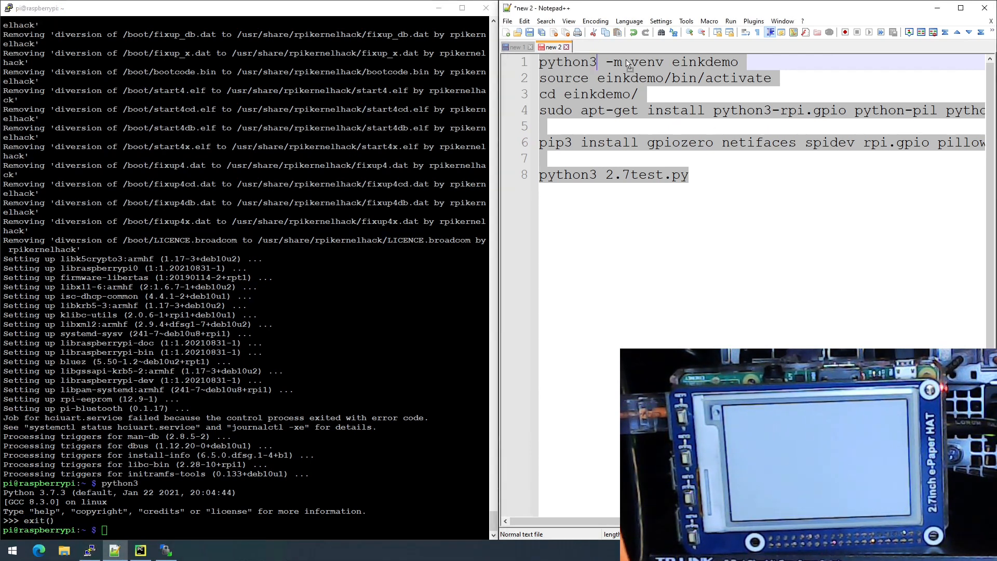
left_click_drag(751, 59, 541, 63)
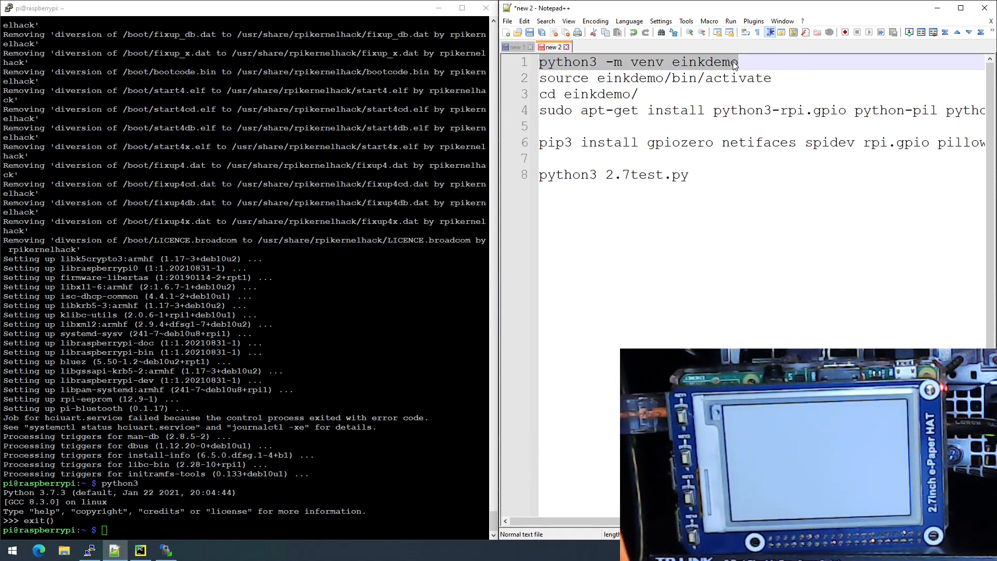
left_click(364, 281)
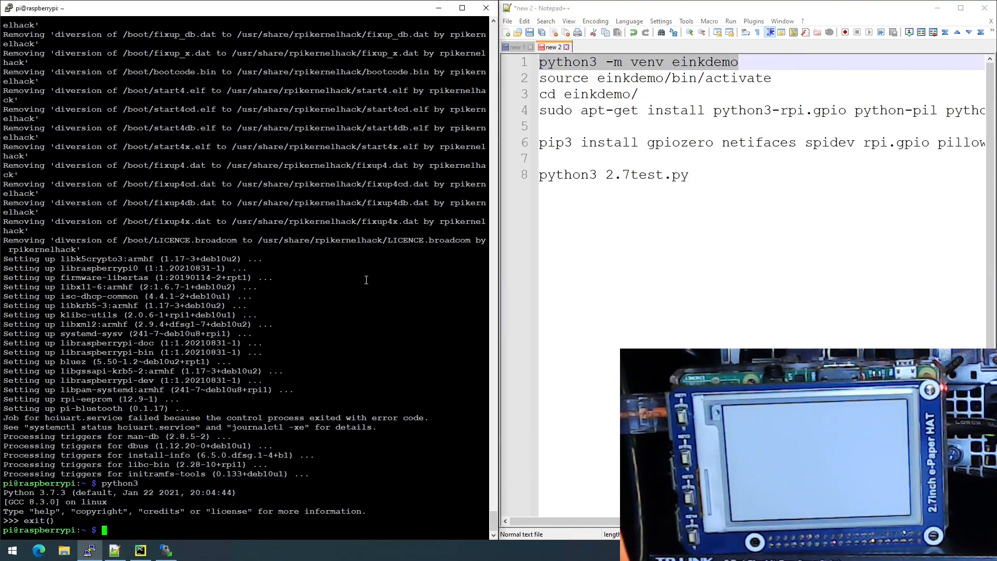
left_click(245, 529)
type("p")
right_click(383, 269)
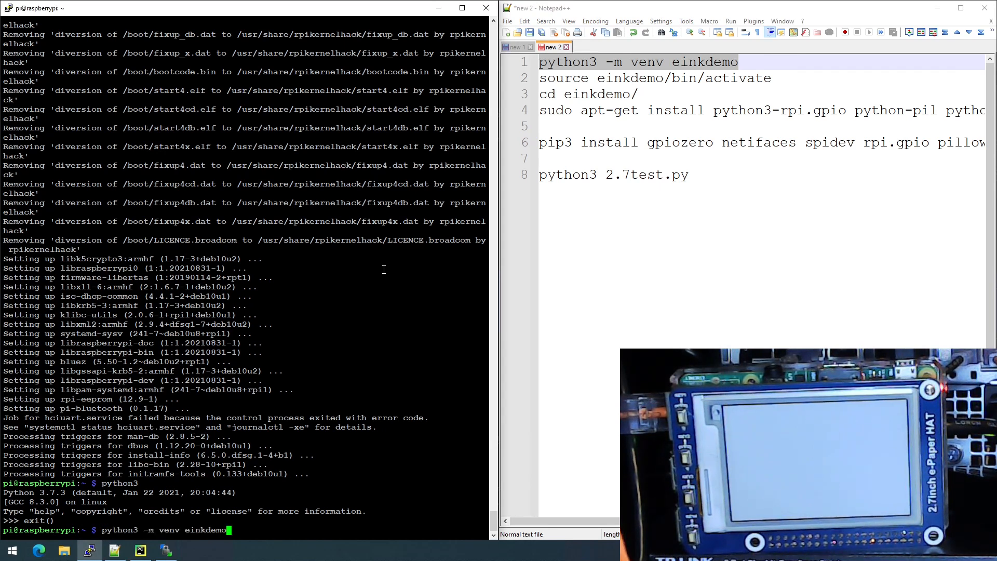
key("Return")
left_click_drag(22, 455, 150, 459)
key("ctrl+c")
left_click_drag(25, 455, 170, 456)
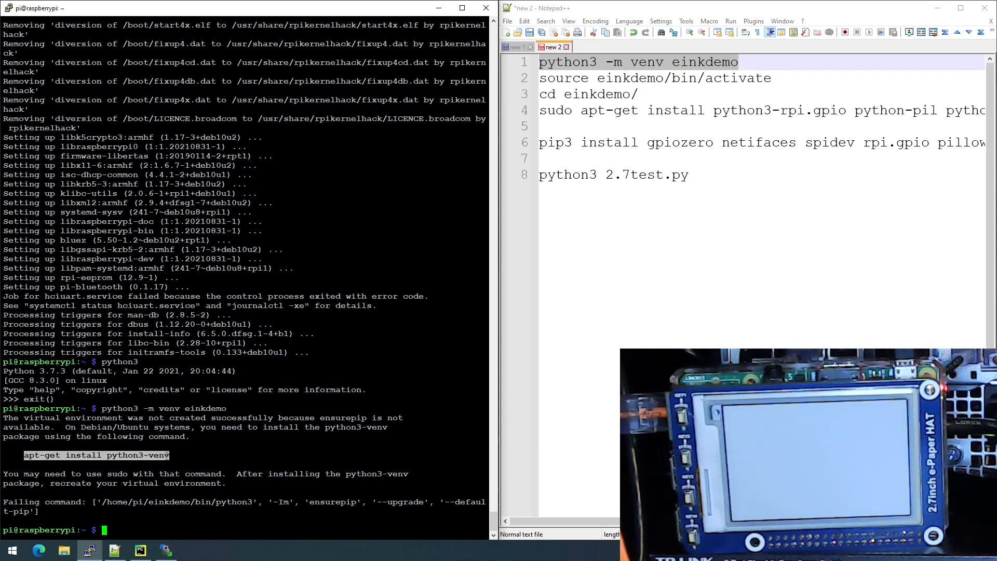
right_click(193, 456)
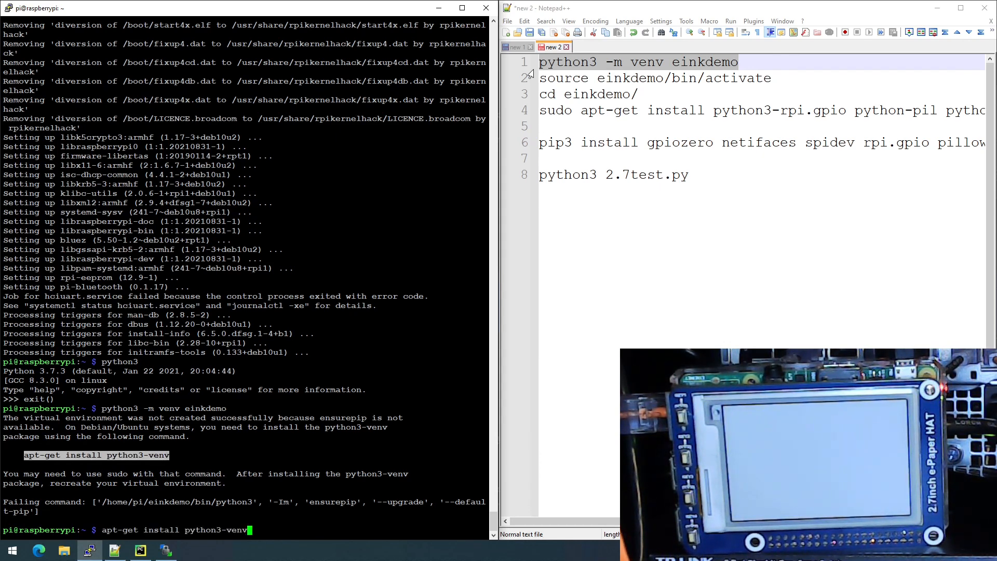
Record the python3-venv install command on line 2 of the notes
left_click(544, 64)
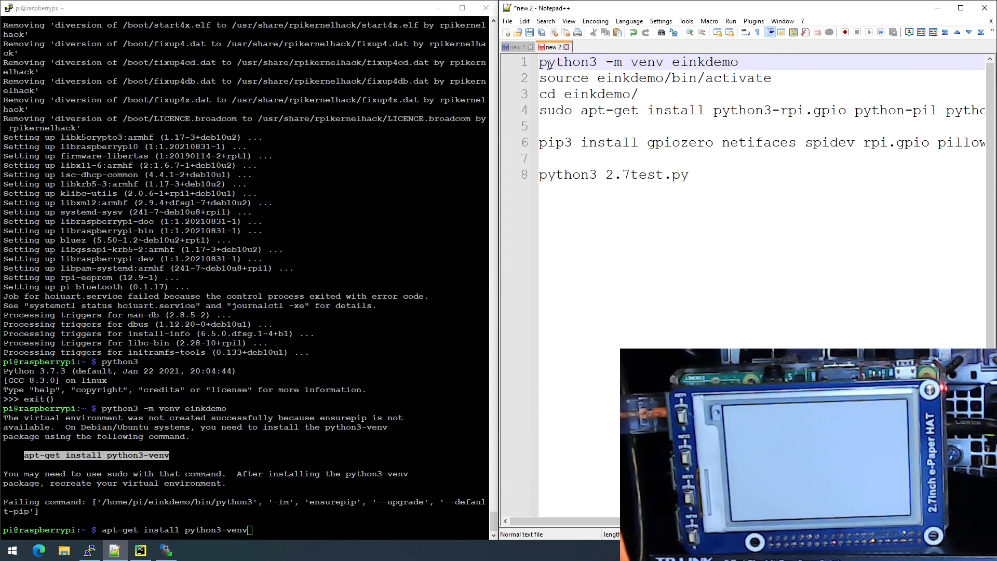
key("Return")
key("Up")
key("Return")
key("Up")
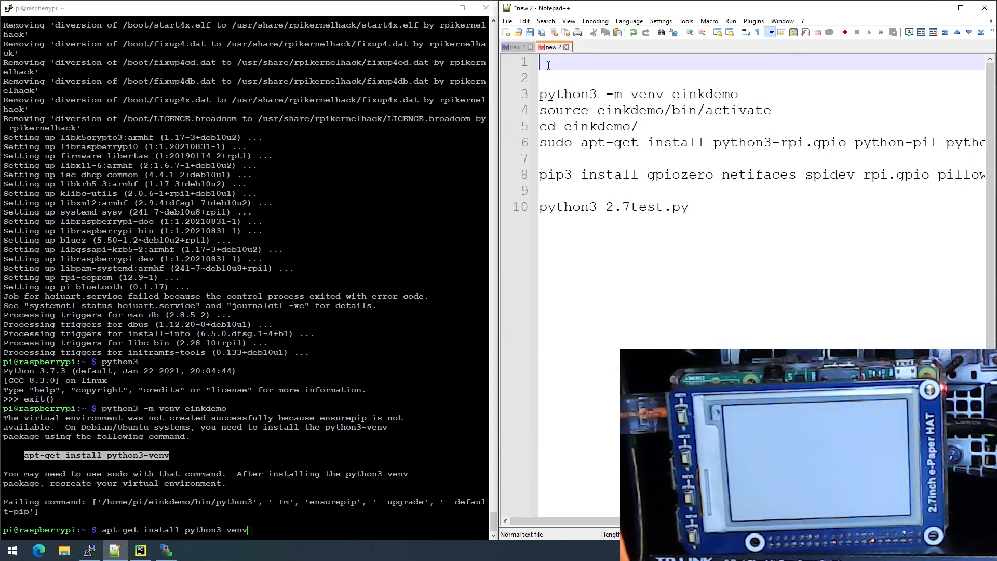
key("Down")
key("ctrl+v")
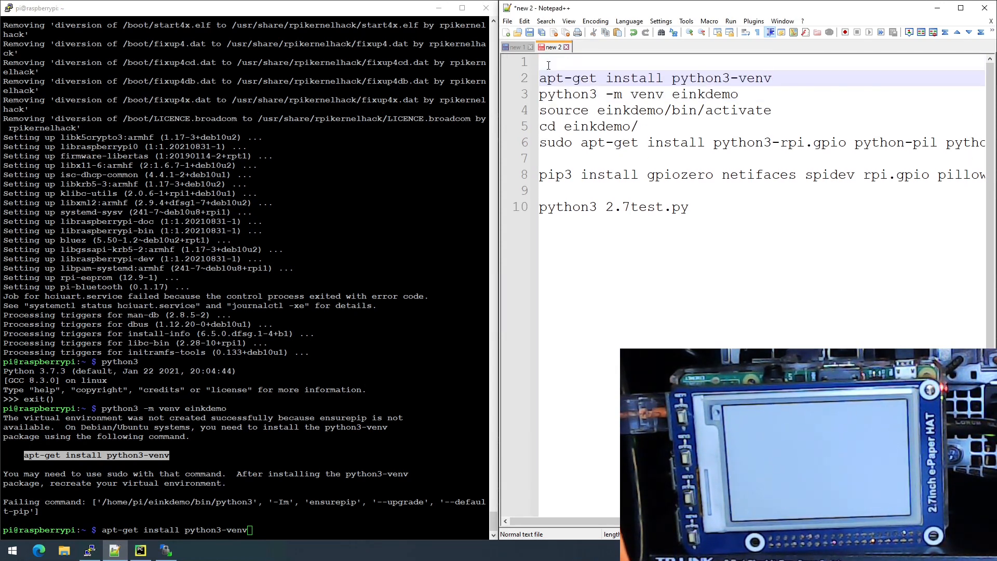
Run sudo apt-get install python3-venv, fix line 2 in the notes, and answer y at the prompt
left_click(258, 530)
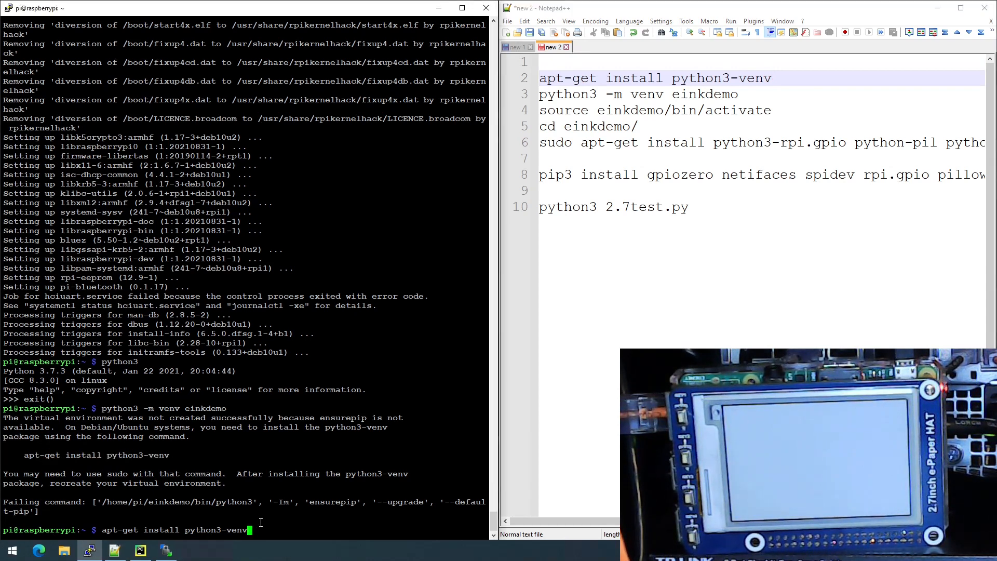
key("Left")
key("ctrl+Left")
key("ctrl+Left")
key("ctrl+Left")
key("ctrl+Left")
type("sudo")
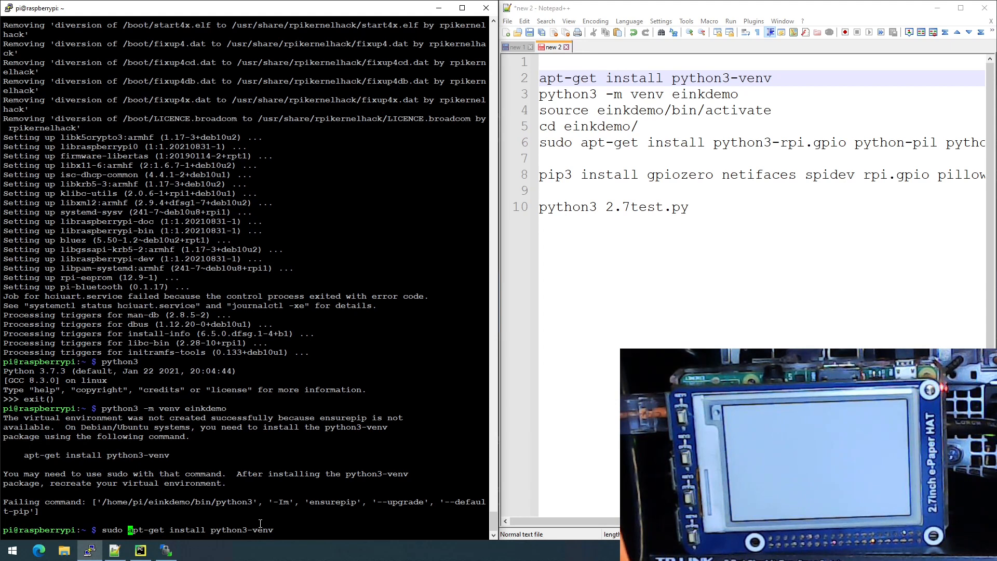
key("Return")
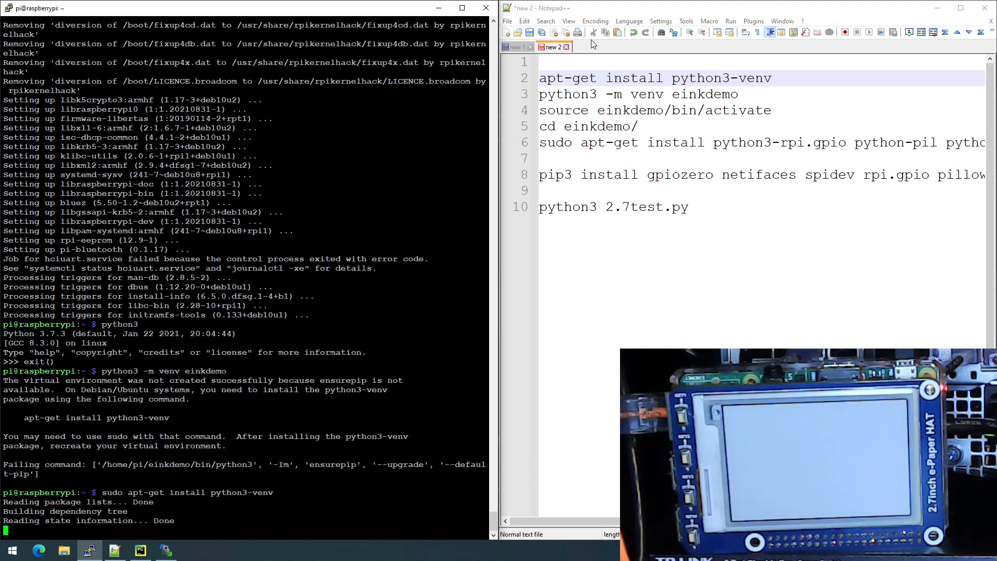
left_click(538, 79)
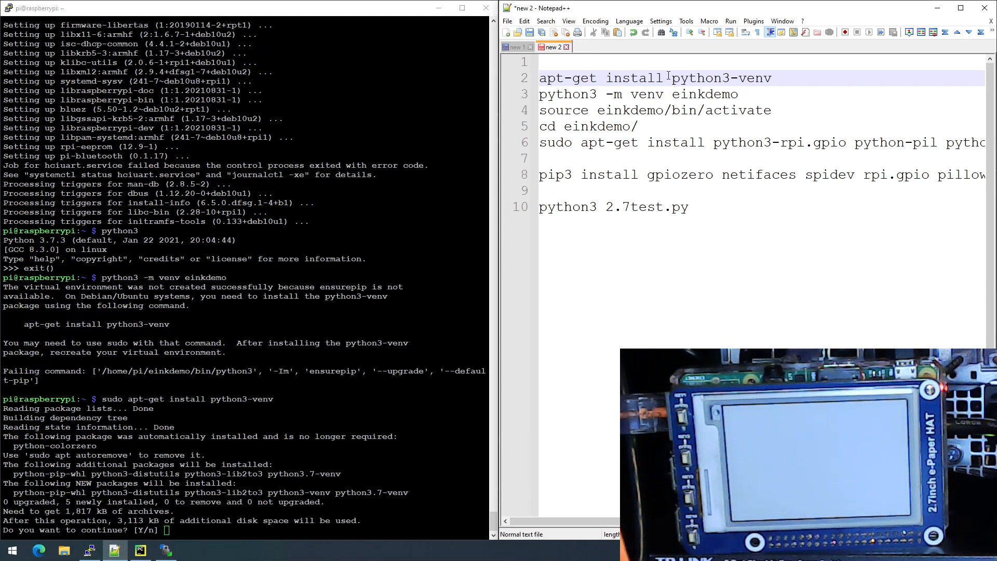
type("sudo")
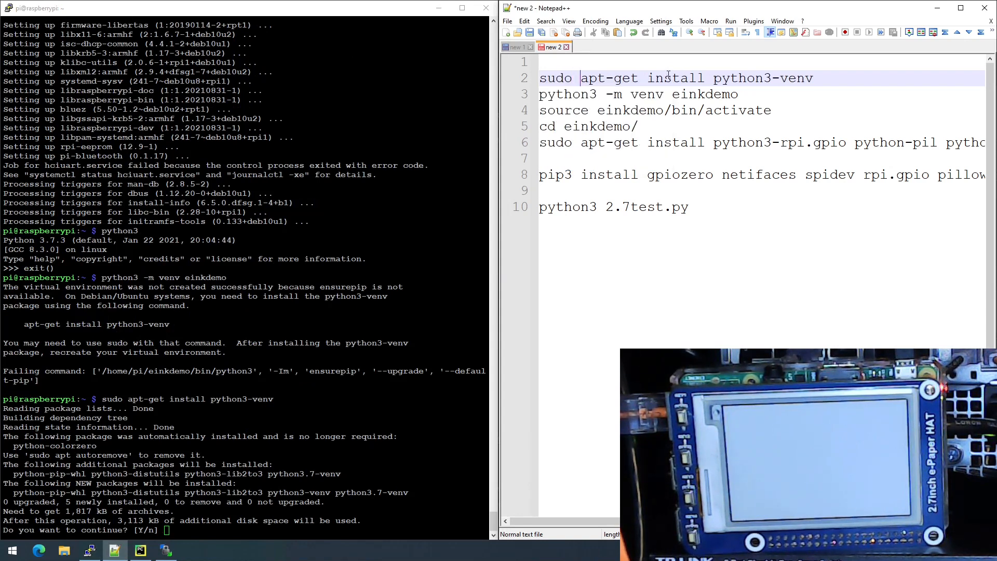
left_click(207, 540)
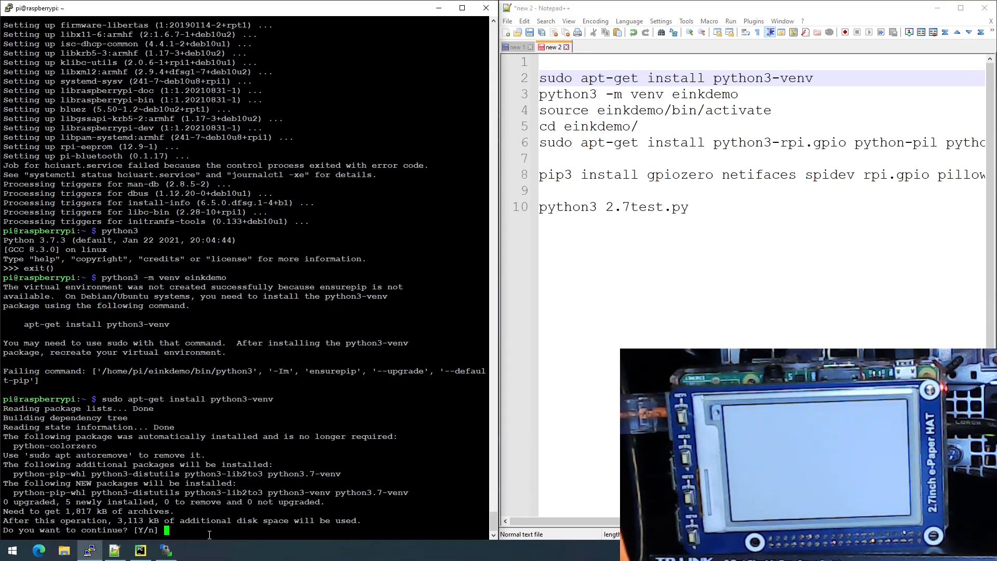
type("y")
key("Return")
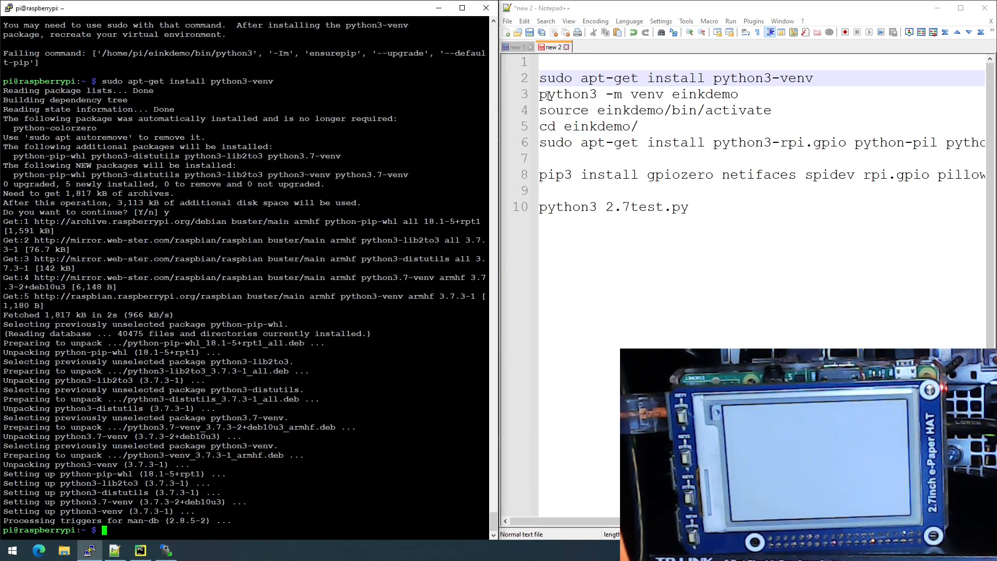
Create the einkdemo virtual environment and activate it with the source command
left_click_drag(540, 94, 779, 98)
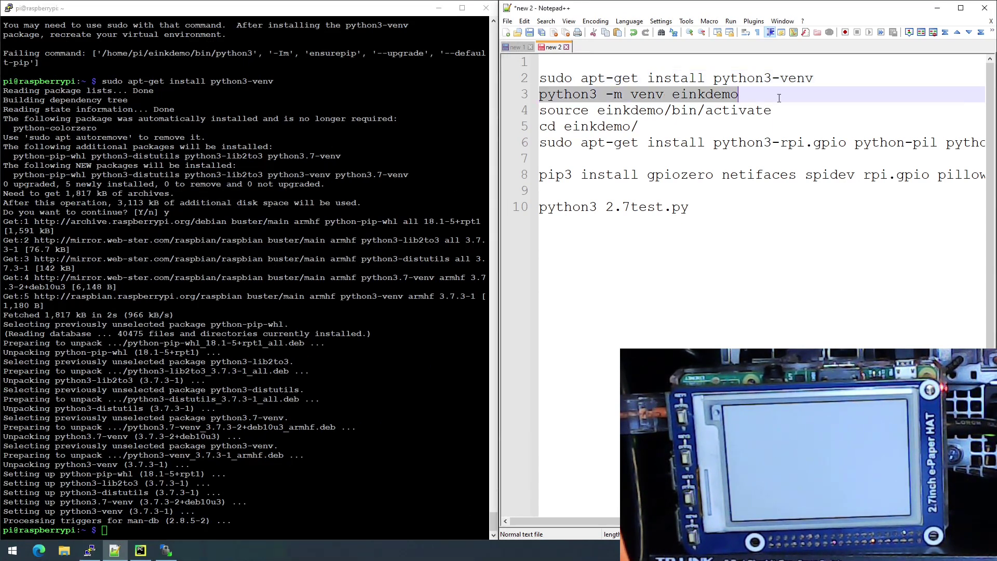
left_click(392, 396)
right_click(312, 467)
key("Return")
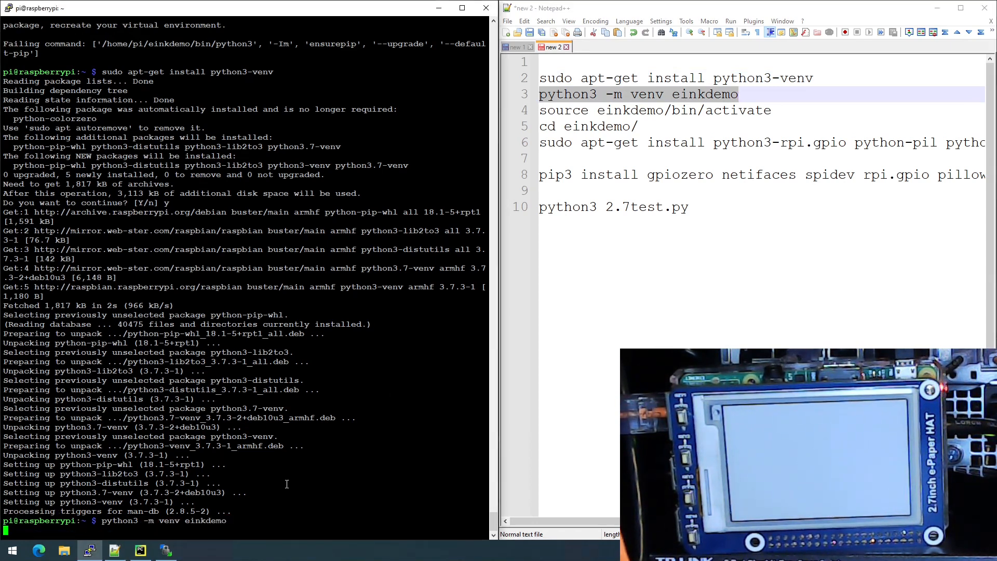
key("Home")
key("Down")
key("shift+Down")
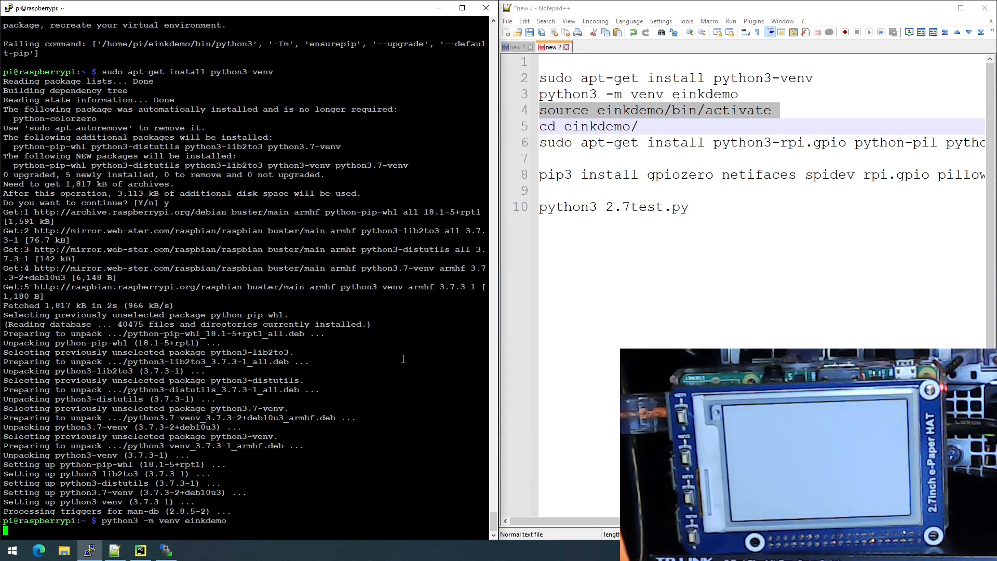
right_click(376, 383)
key("Return")
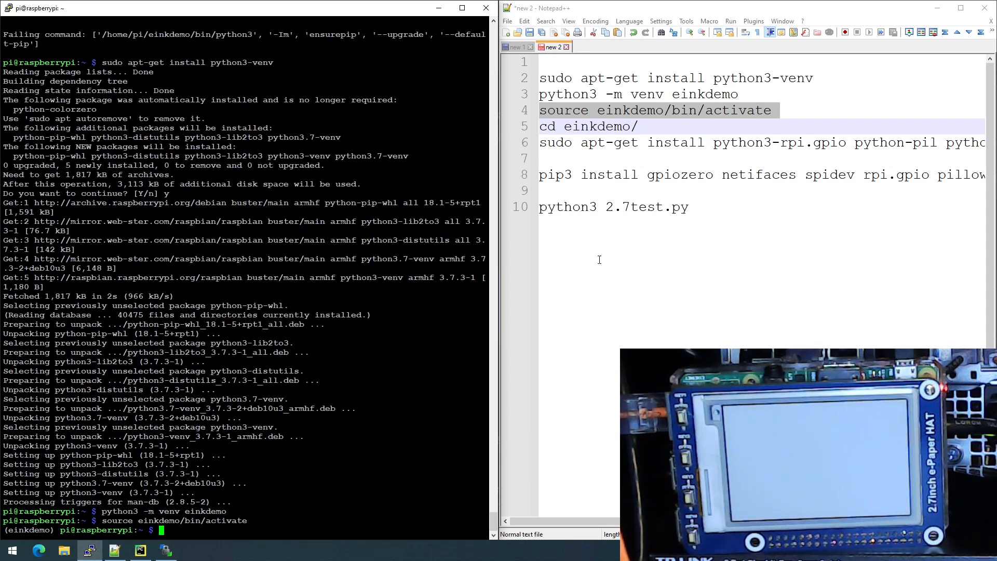
Change into einkdemo/ and copy the sudo apt-get install line for the GPIO and PIL packages
triple_click(541, 127)
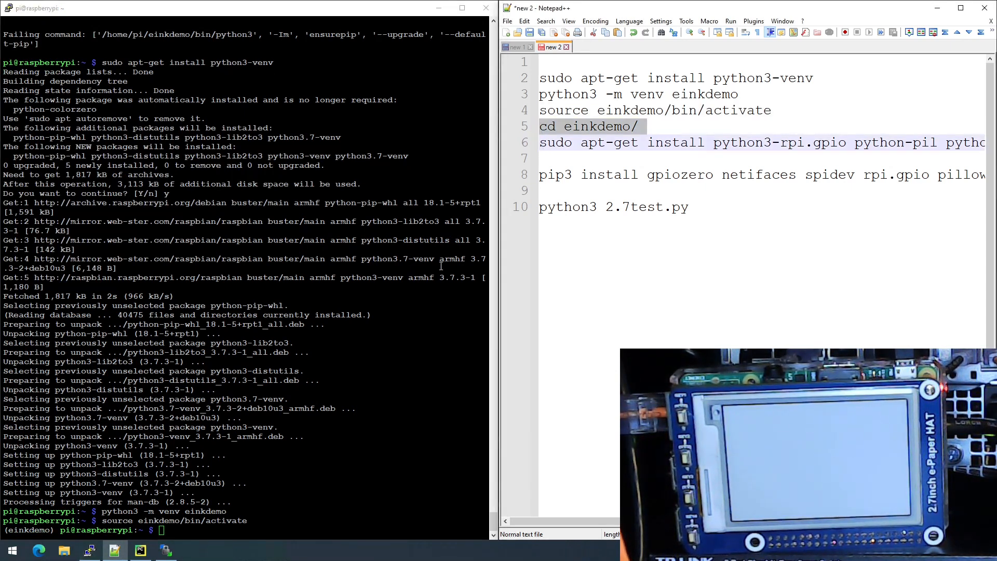
right_click(334, 311)
key("Return")
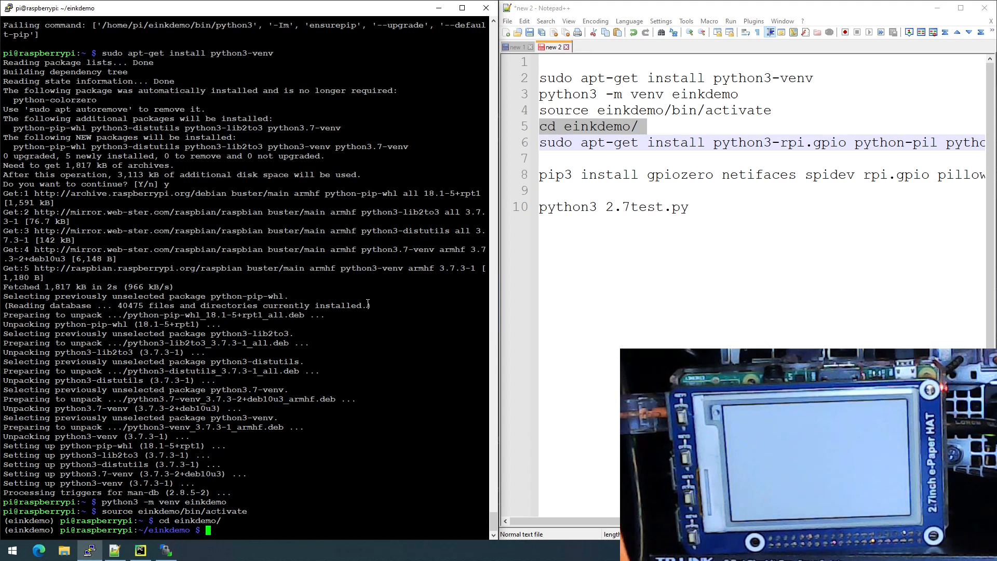
left_click_drag(539, 142, 981, 143)
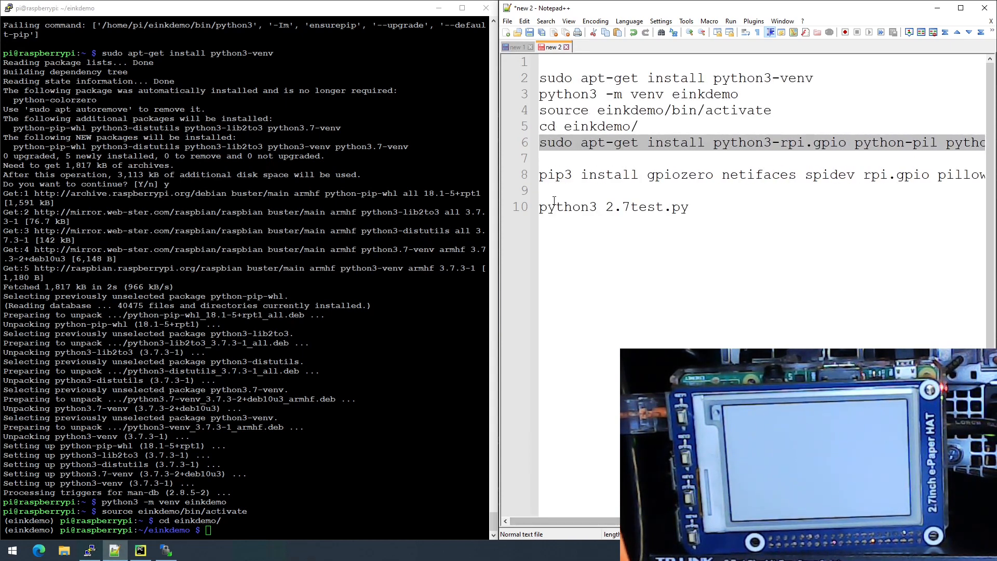
left_click(548, 159)
left_click_drag(547, 159, 539, 142)
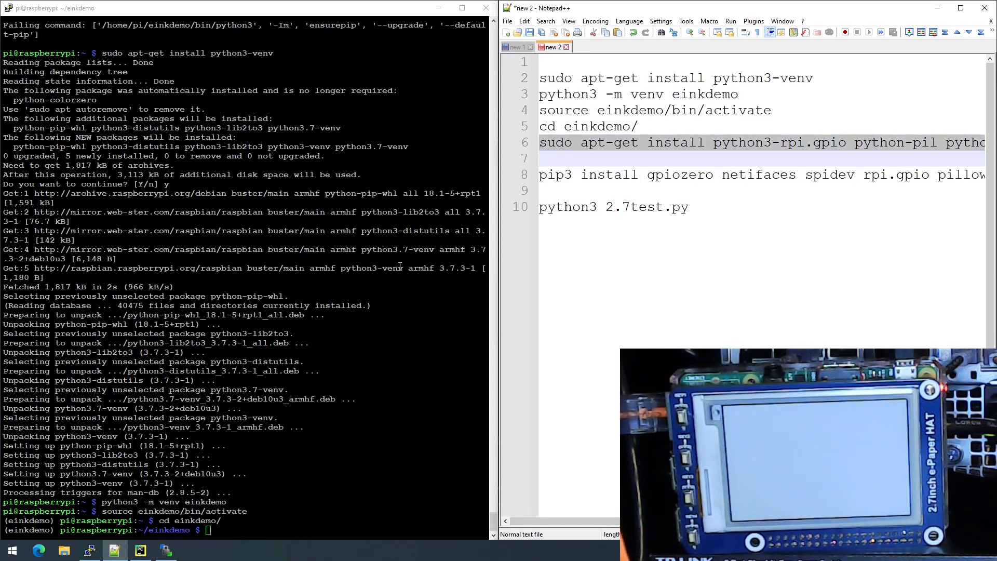
left_click(330, 448)
Run the apt-get install of GPIO, PIL, smbus and python-dev packages and answer y to confirm
right_click(330, 448)
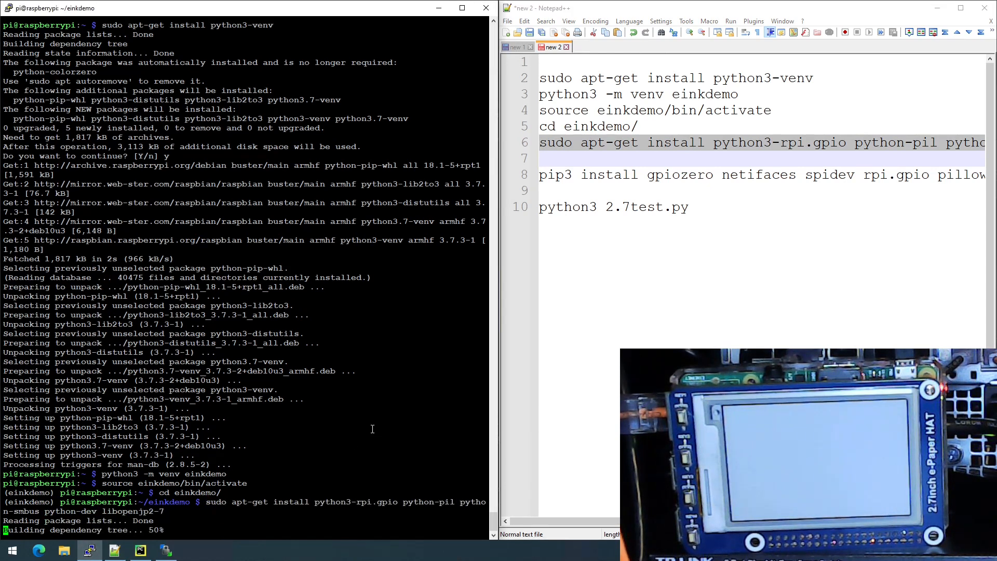
key("Return")
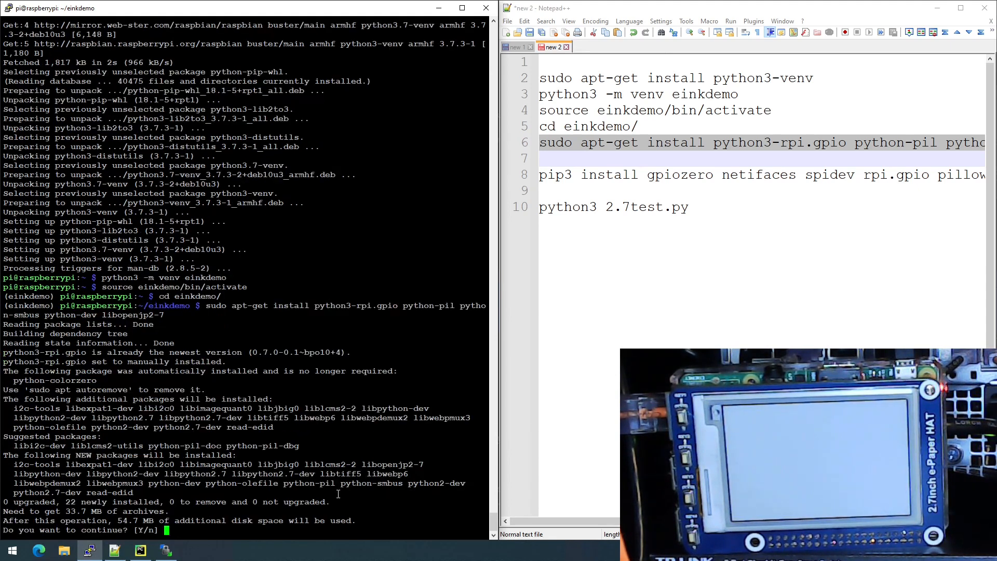
type("y")
key("Return")
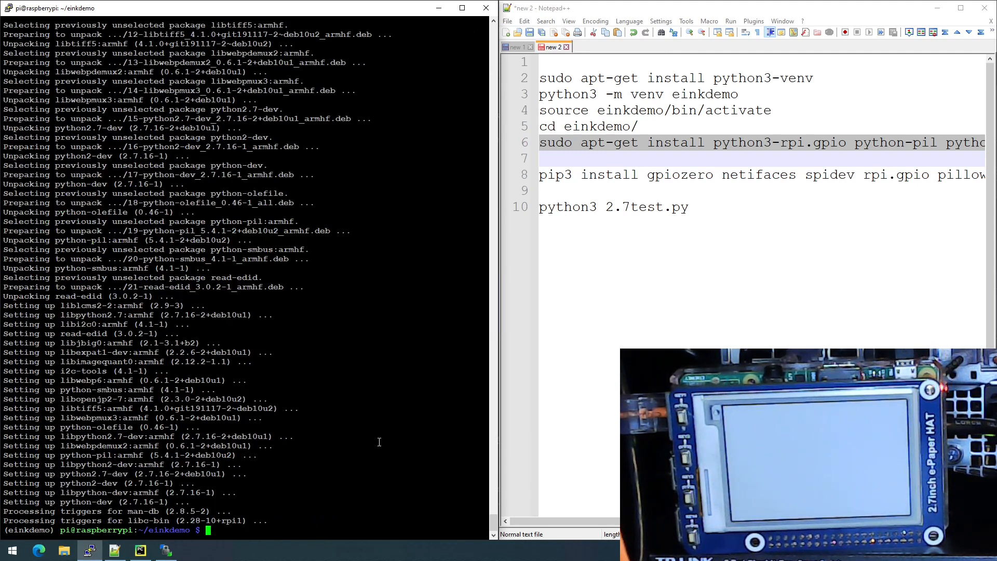
triple_click(547, 173)
Run pip3 install gpiozero netifaces spidev rpi.gpio pillow, then list the einkdemo folder with ls
right_click(554, 176)
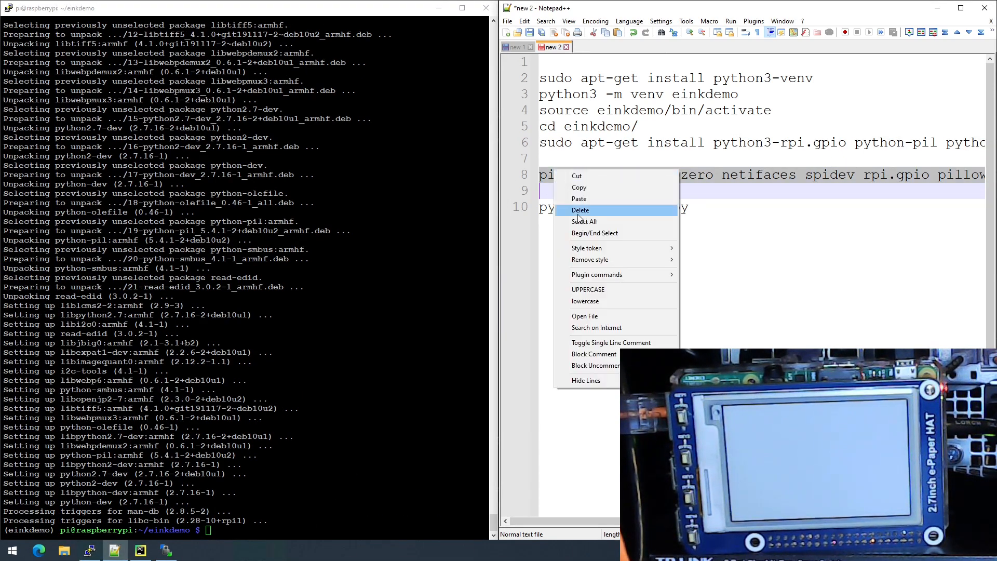
left_click(583, 187)
left_click(376, 451)
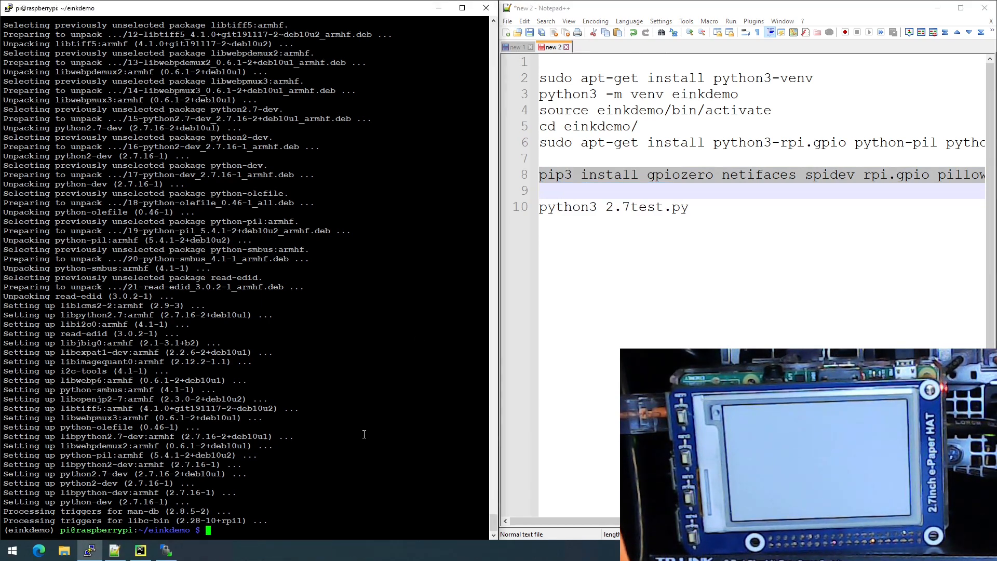
right_click(363, 434)
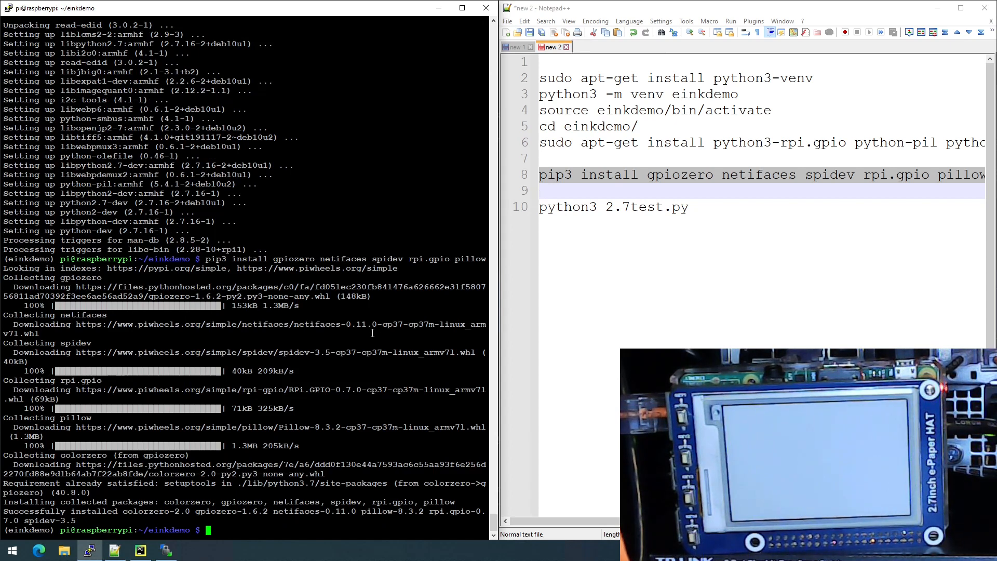
type("ls")
key("Return")
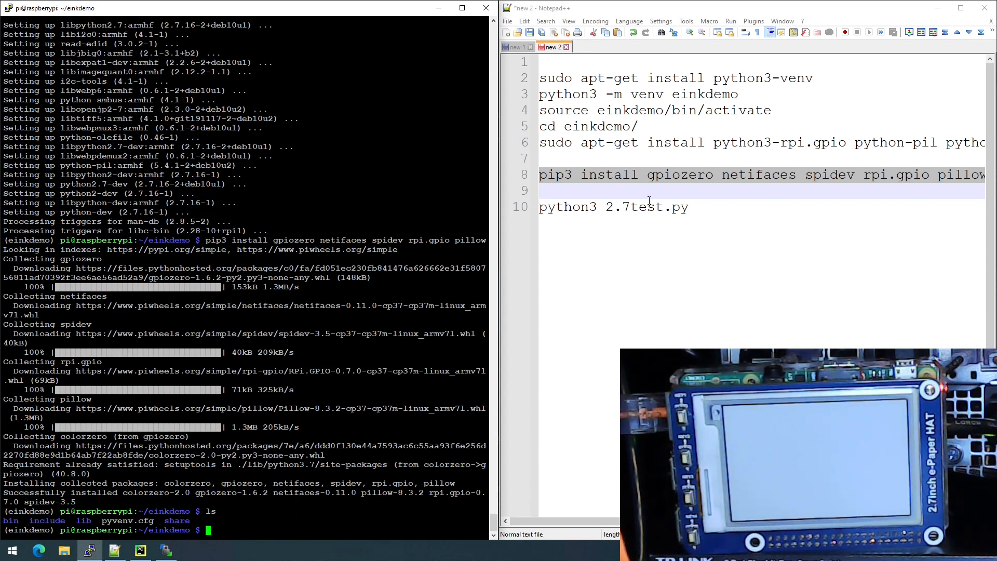
left_click(674, 231)
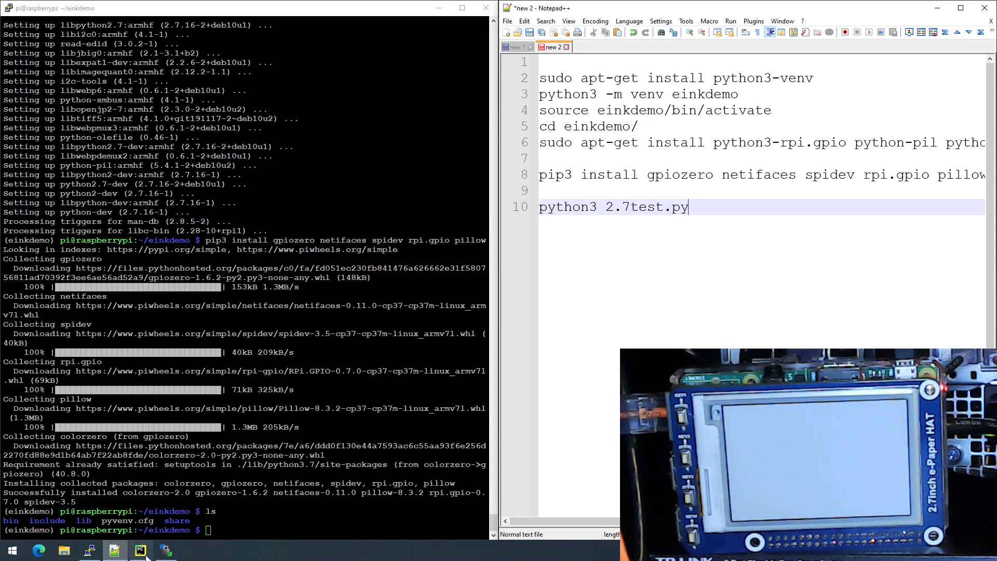
Reconnect the WinSCP session to the Raspberry Pi with the password
left_click(164, 553)
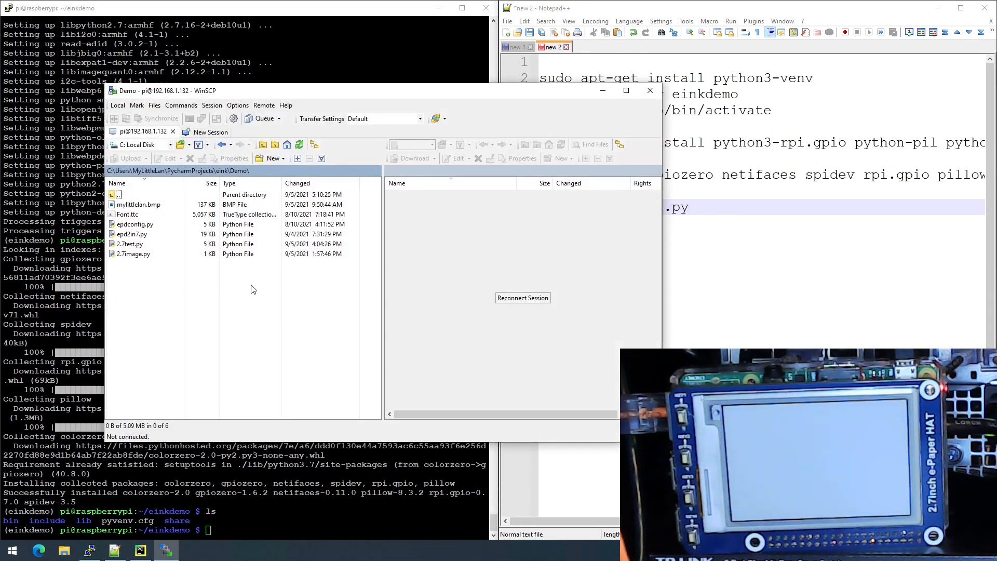
left_click(531, 296)
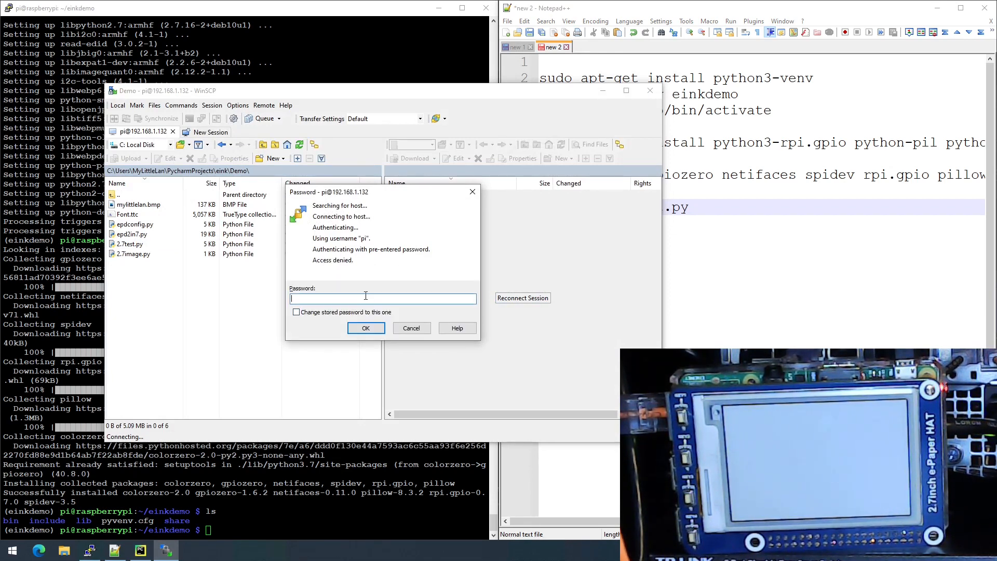
type("*****")
key("Return")
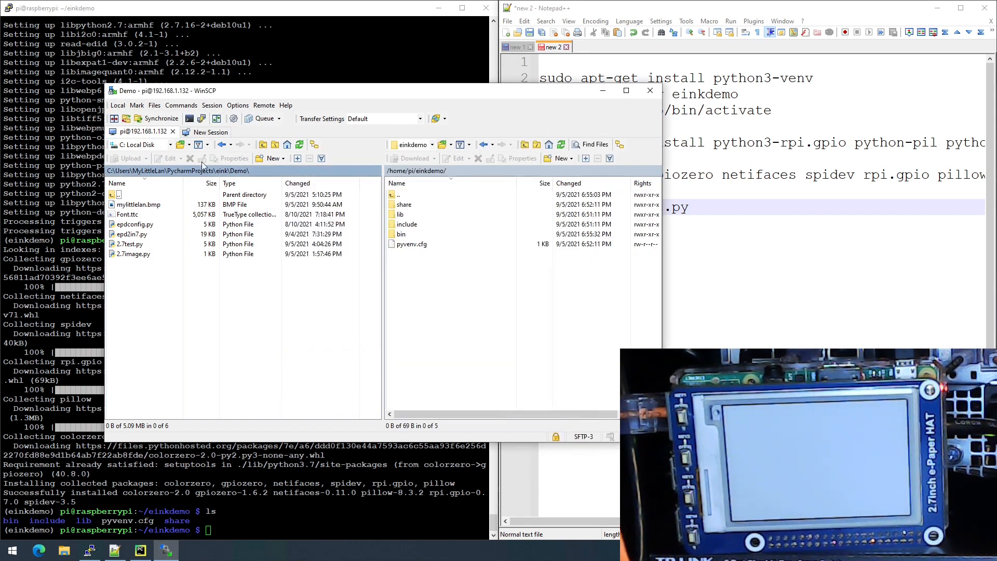
Upload the six local demo files, including 2.7test.py and the font, into /home/pi/einkdemo
left_click_drag(158, 289, 131, 204)
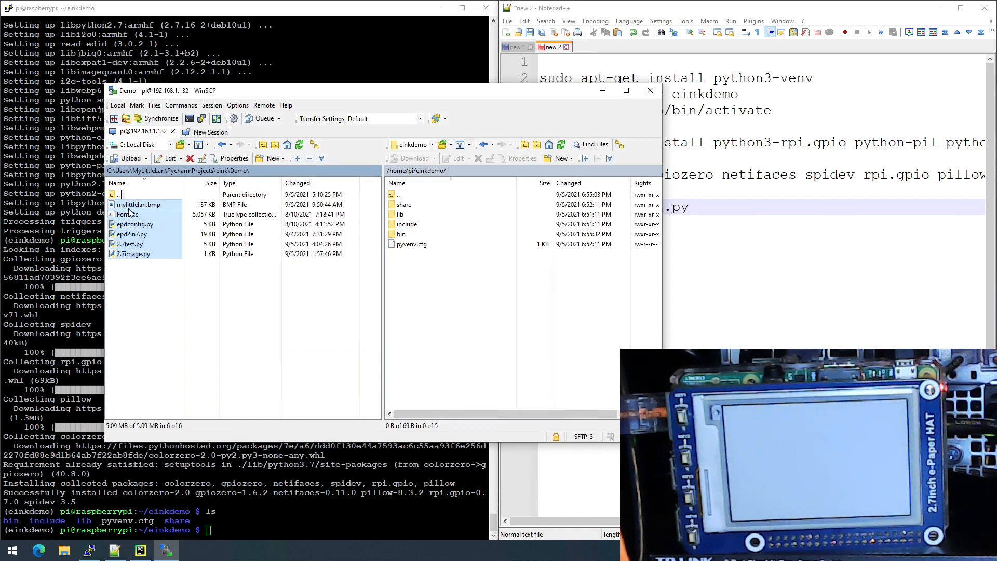
left_click(127, 207, "ctrl")
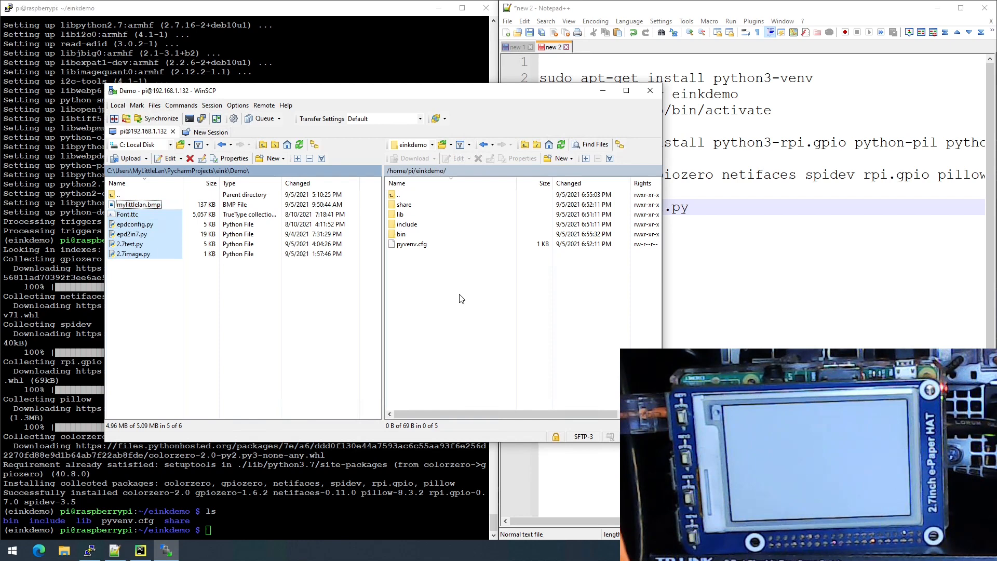
left_click(476, 336)
left_click(431, 341)
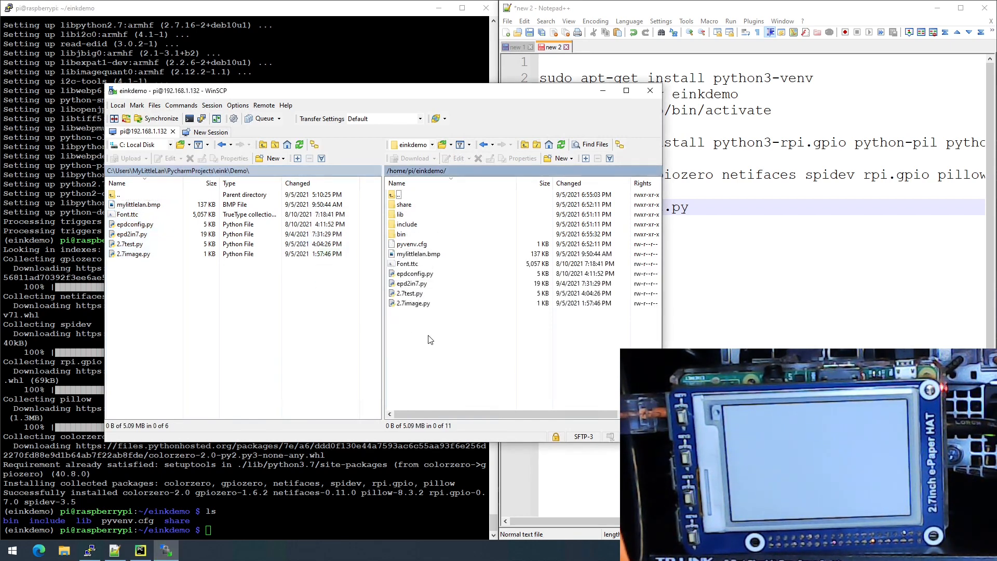
left_click(297, 508)
Run python3 2.7test.py from line 10 of the notes, which fails with a FileNotFoundError
left_click(701, 207)
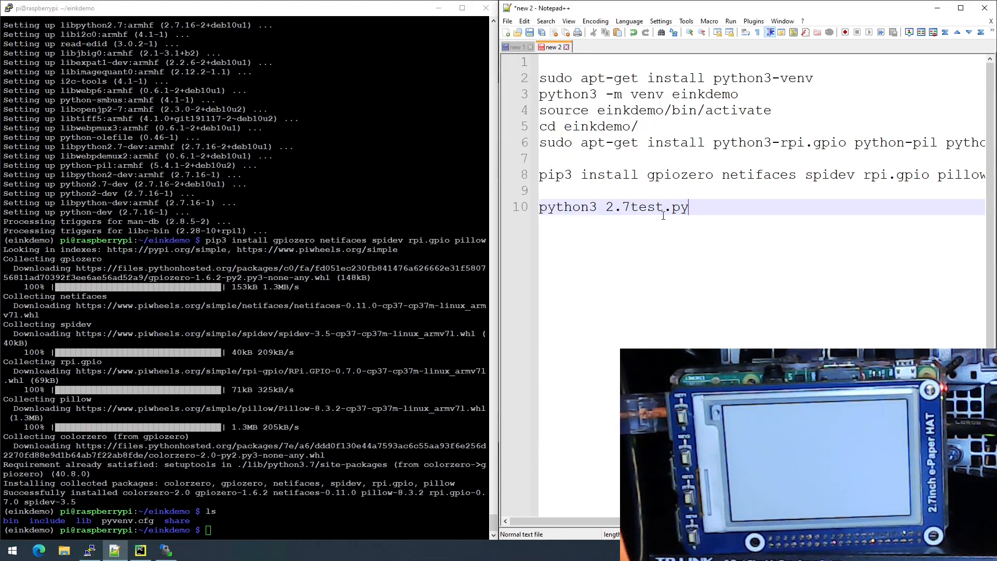
left_click_drag(689, 207, 538, 209)
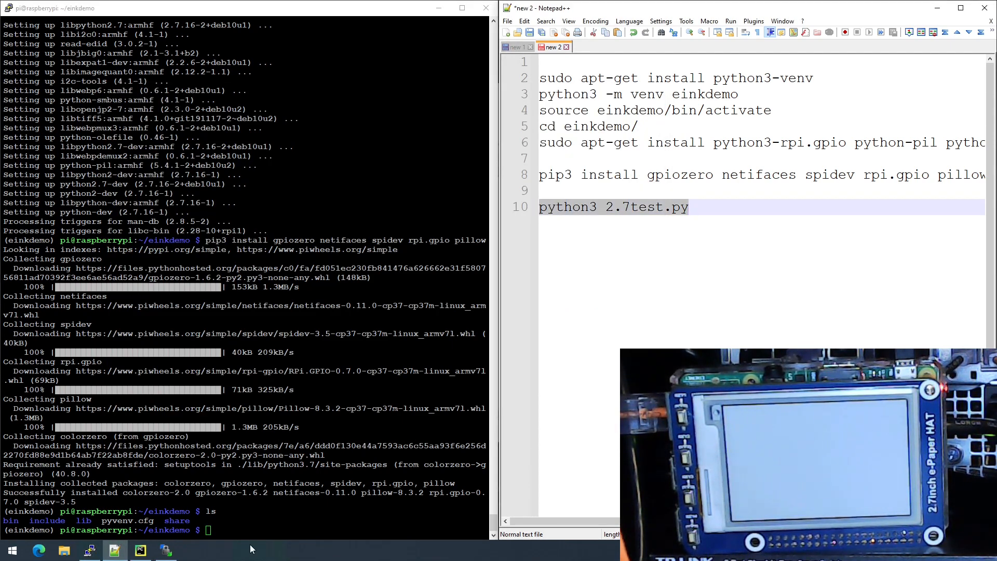
left_click(255, 522)
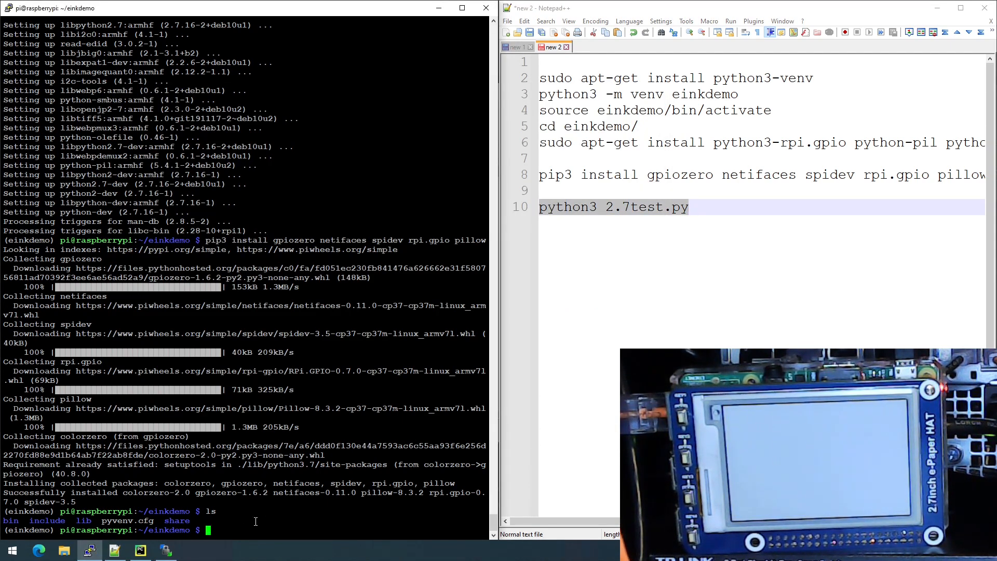
right_click(256, 522)
key("Return")
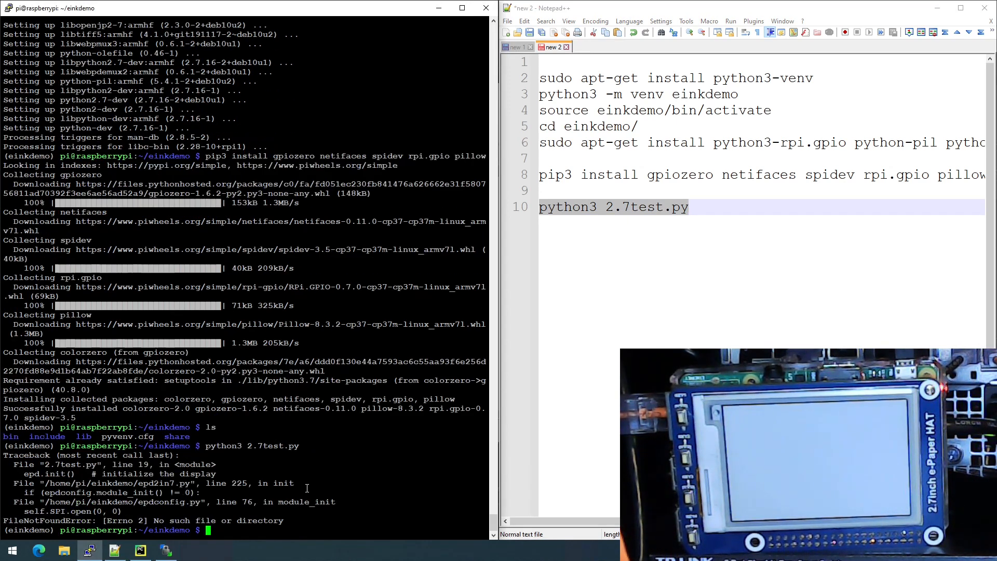
type("ls")
List the folder with ls to confirm the uploaded files are present
key("Return")
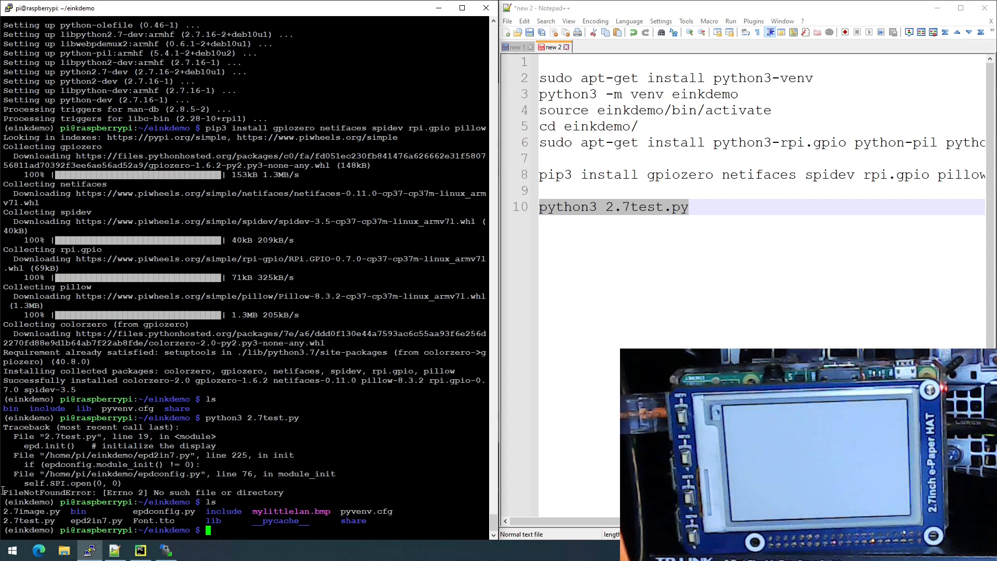
double_click(32, 482)
left_click(307, 491)
type("sudo raspi-config")
Note sudo raspi-config in the notes and launch the configuration tool
right_click(567, 64)
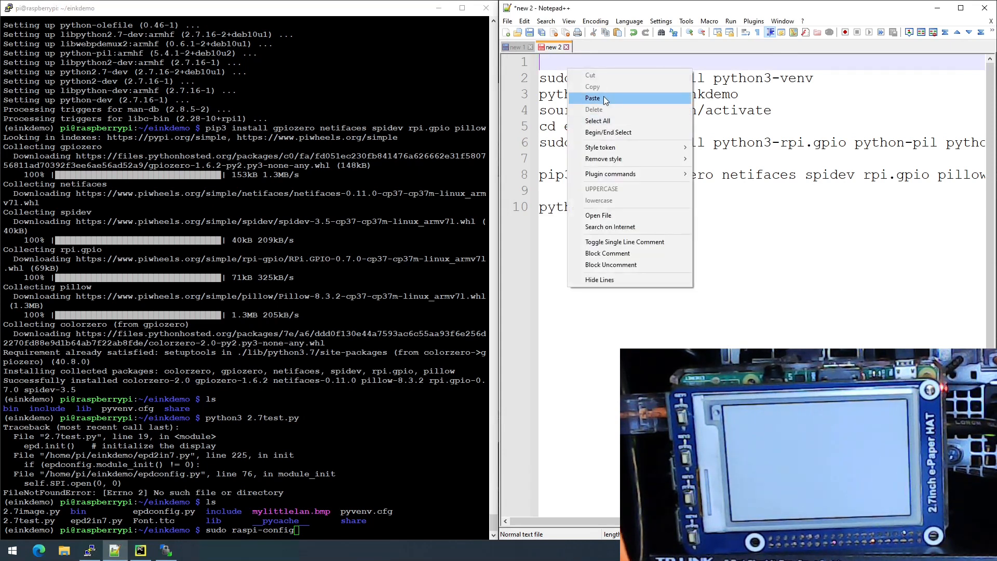
left_click(592, 99)
left_click(690, 206)
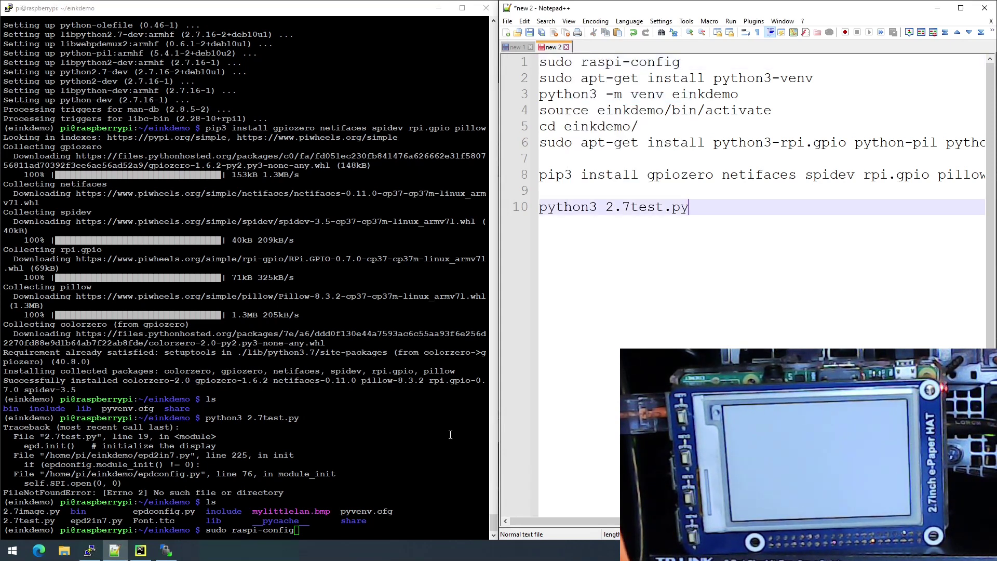
left_click(326, 536)
key("Return")
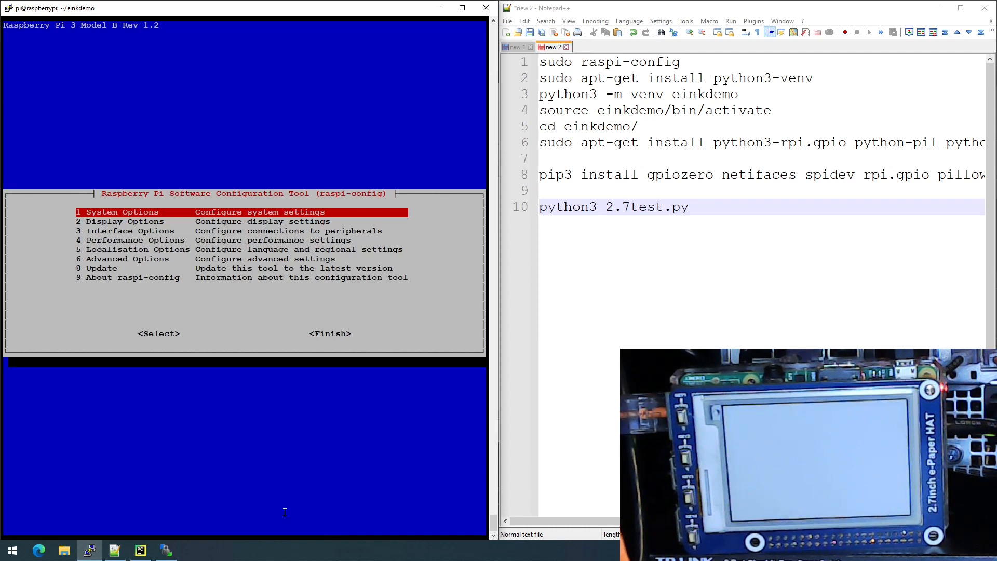
Enable the SPI interface under Interface Options > P4 SPI
key("Down")
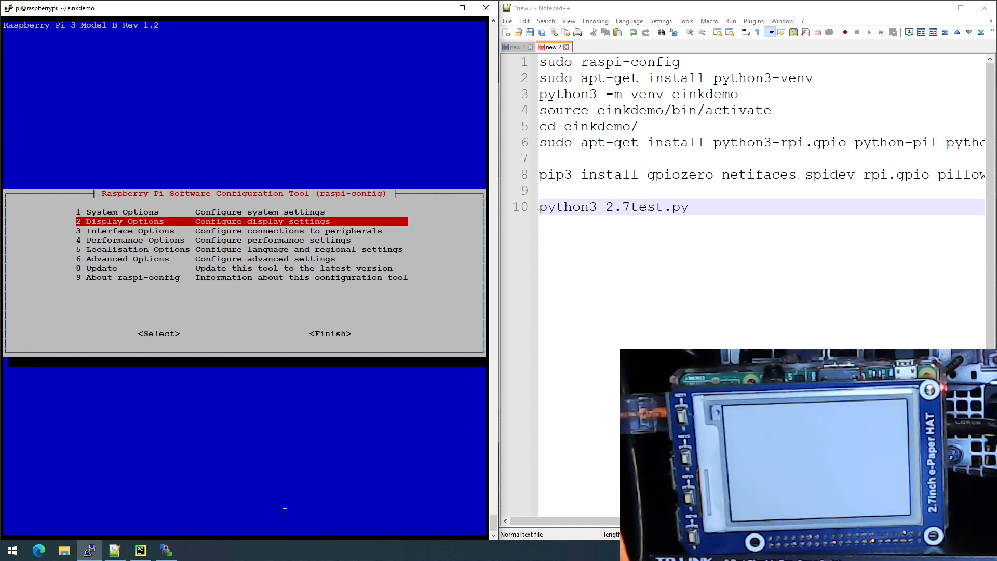
key("Down")
key("Return")
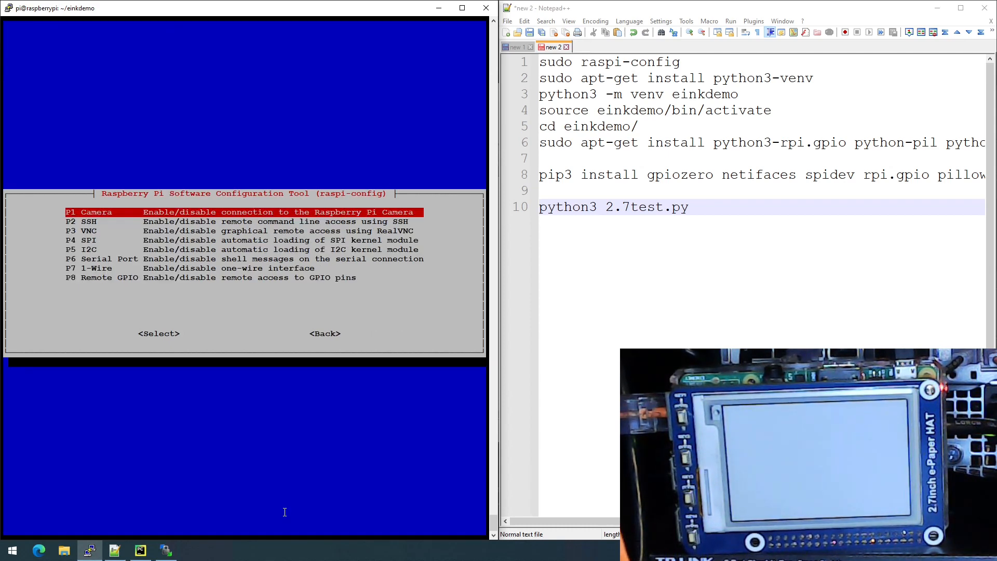
key("Down")
key("Down")
key("Down")
key("Return")
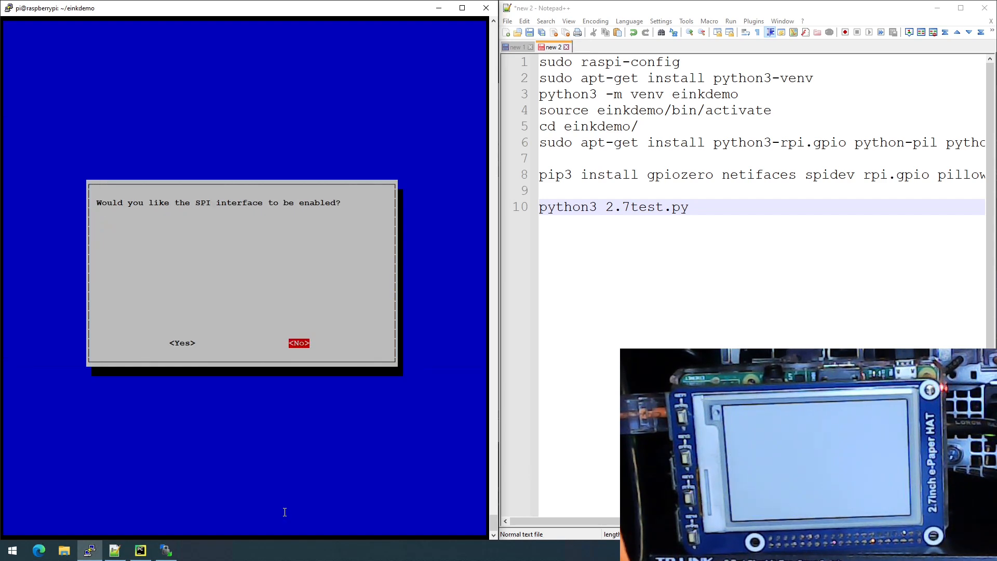
key("Left")
key("Return")
key("Return")
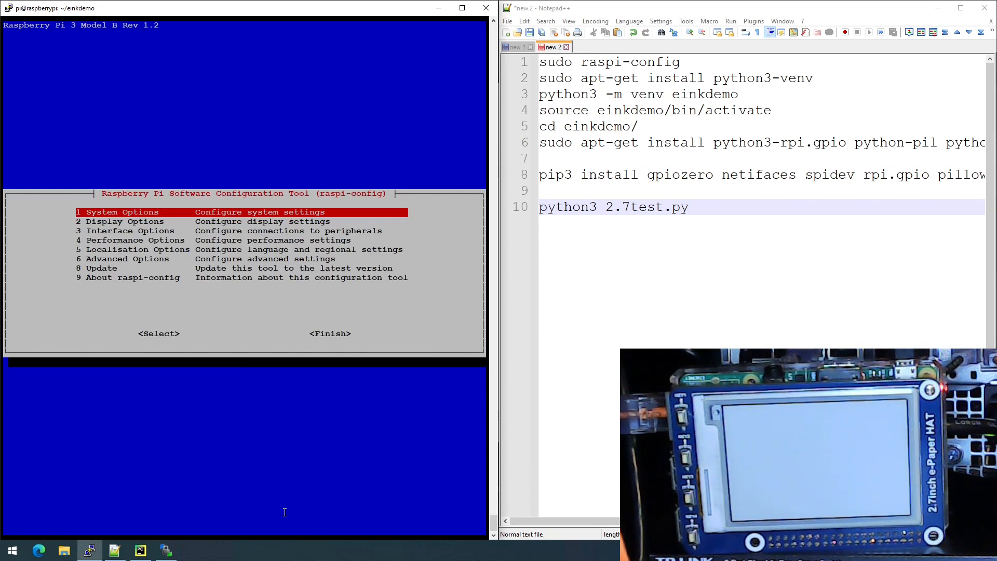
Finish raspi-config and rerun python3 2.7test.py, which still reports the missing file
key("Down")
key("Down")
key("Down")
key("Down")
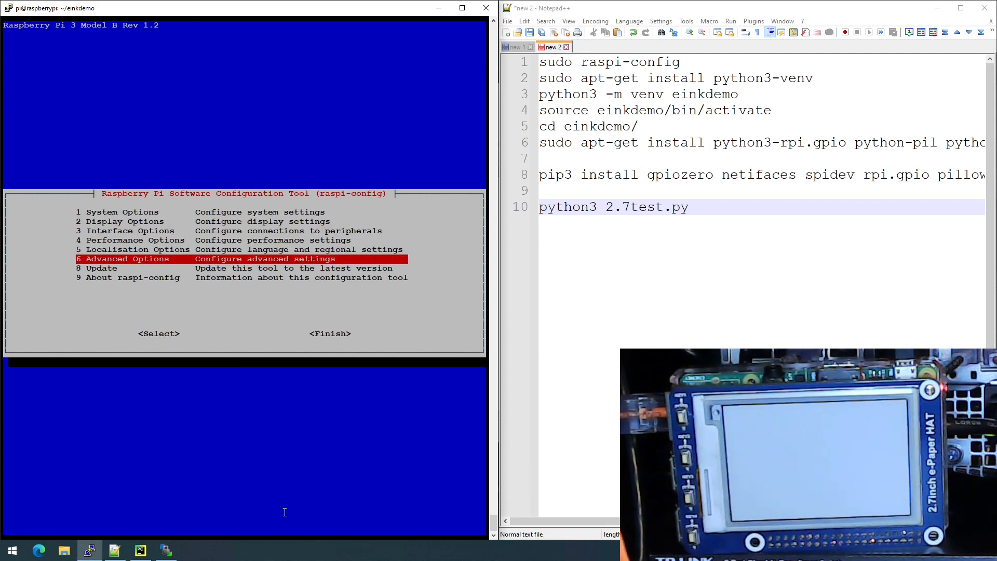
key("Down")
key("Down")
key("Down")
key("Down")
key("Tab")
key("Tab")
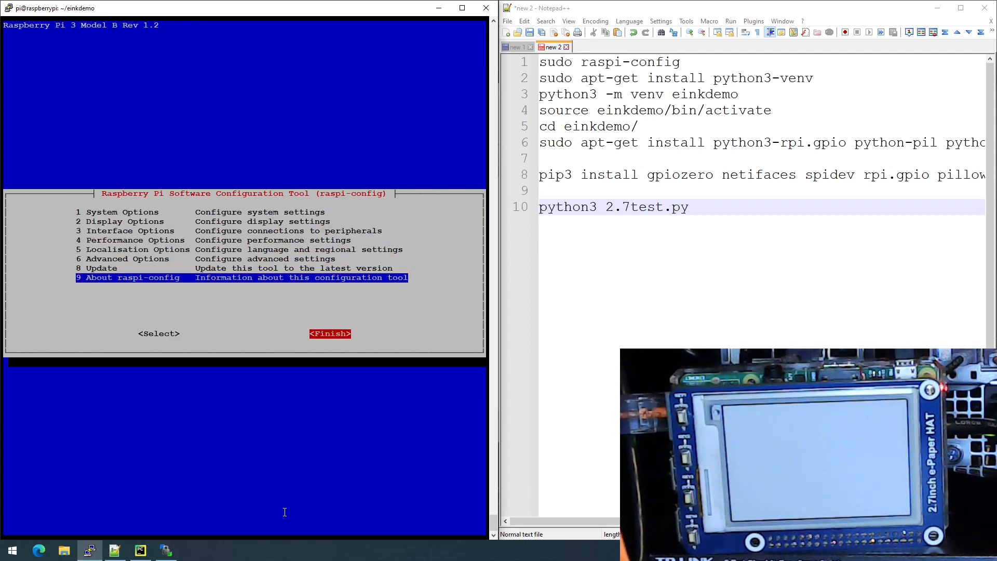
key("Return")
key("Up")
key("Up")
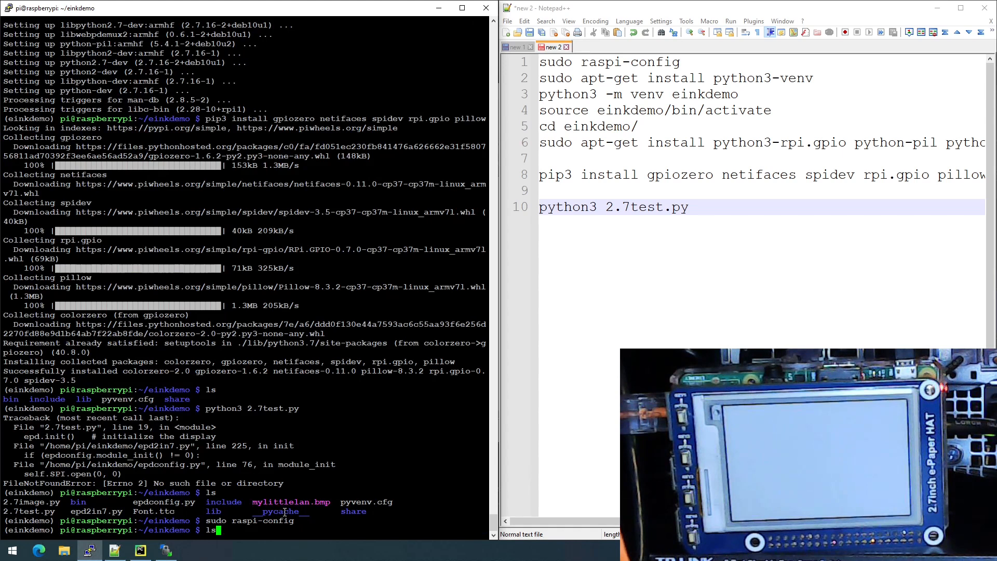
key("Up")
key("Return")
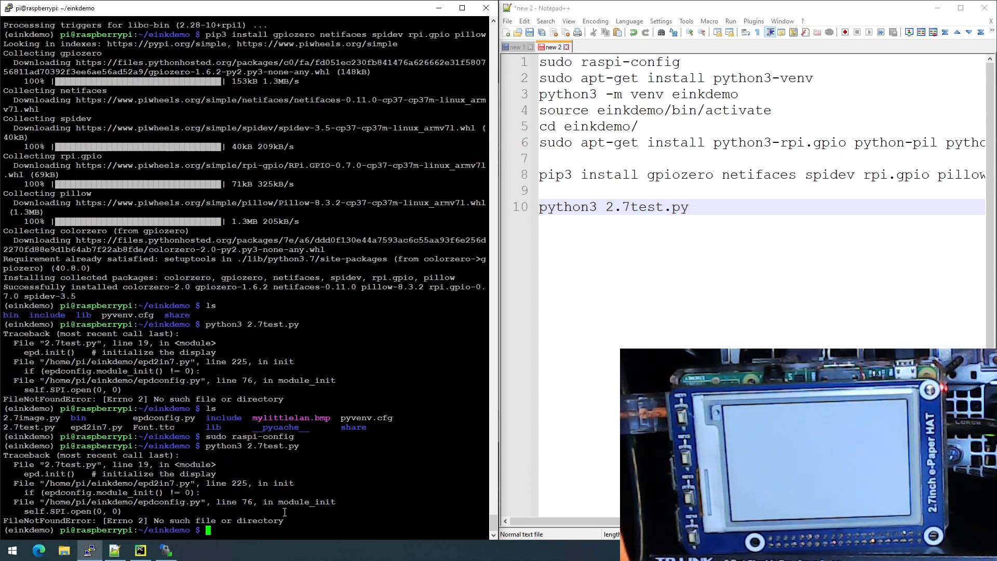
type("re")
type("start ")
type("now")
Reboot the Pi with sudo reboot now after correcting the mistyped command
key("Return")
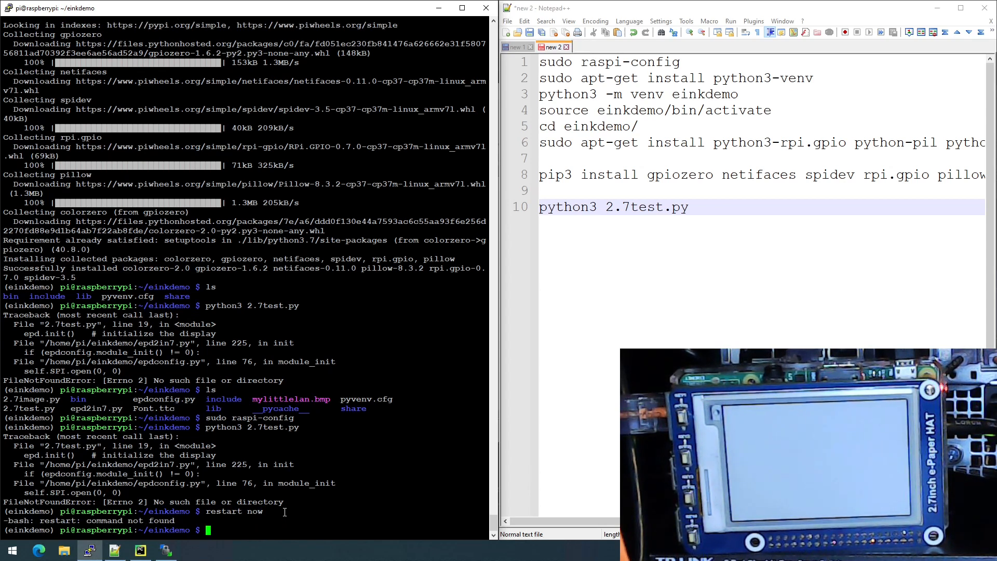
type("sudo ")
type("res")
type("ta")
key("BackSpace")
key("BackSpace")
key("BackSpace")
type("bot")
key("BackSpace")
type("ot")
type(" now")
key("Return")
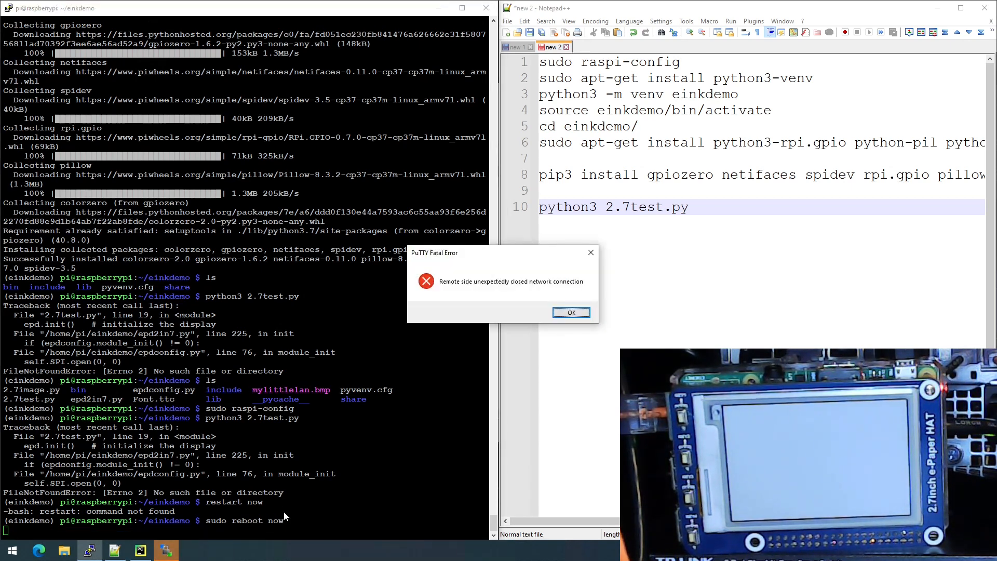
Dismiss the PuTTY Fatal Error and bring up the title-bar menu to restart the session
left_click(571, 312)
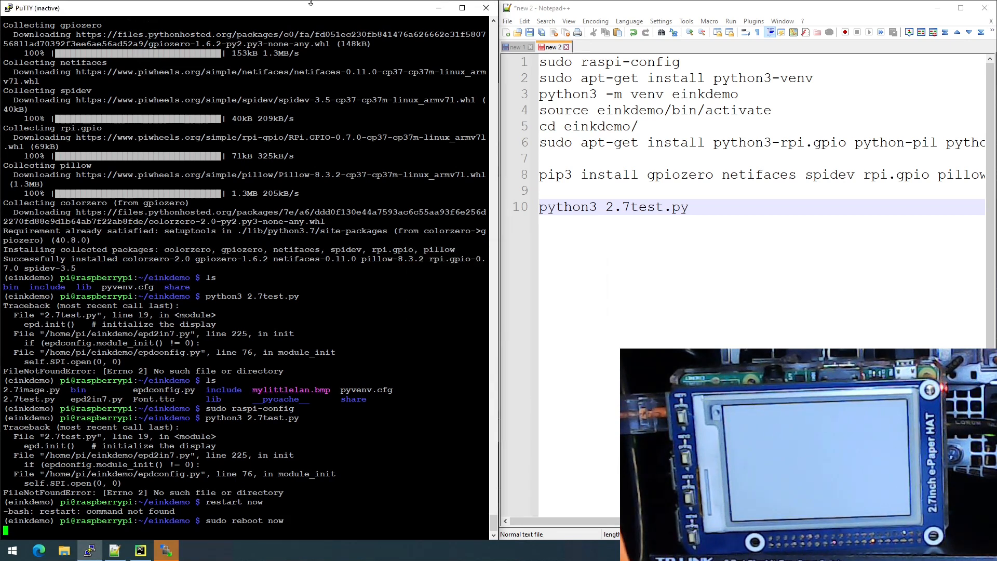
right_click(187, 10)
Restart the PuTTY session and log back in as pi
left_click(227, 117)
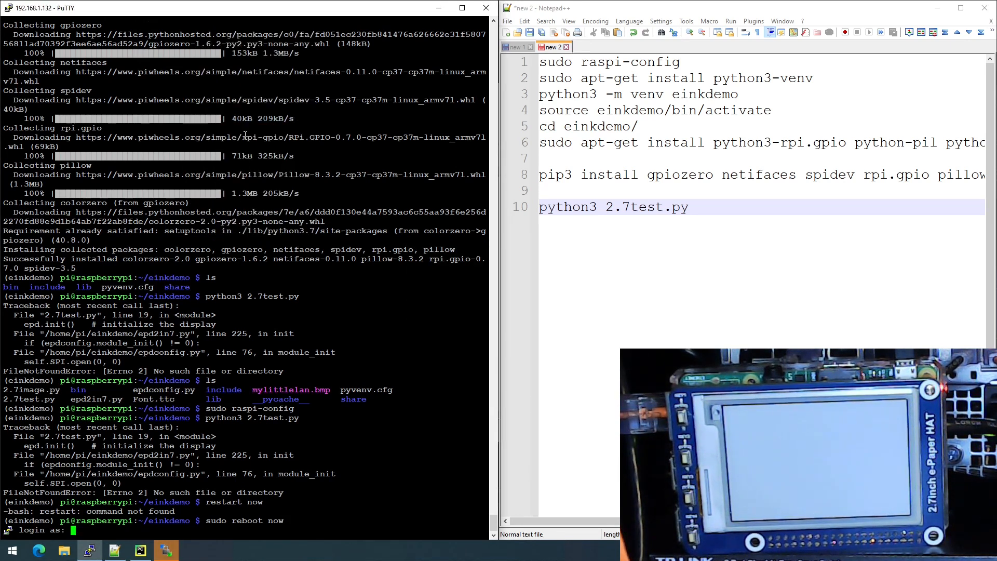
type("pi")
key("Return")
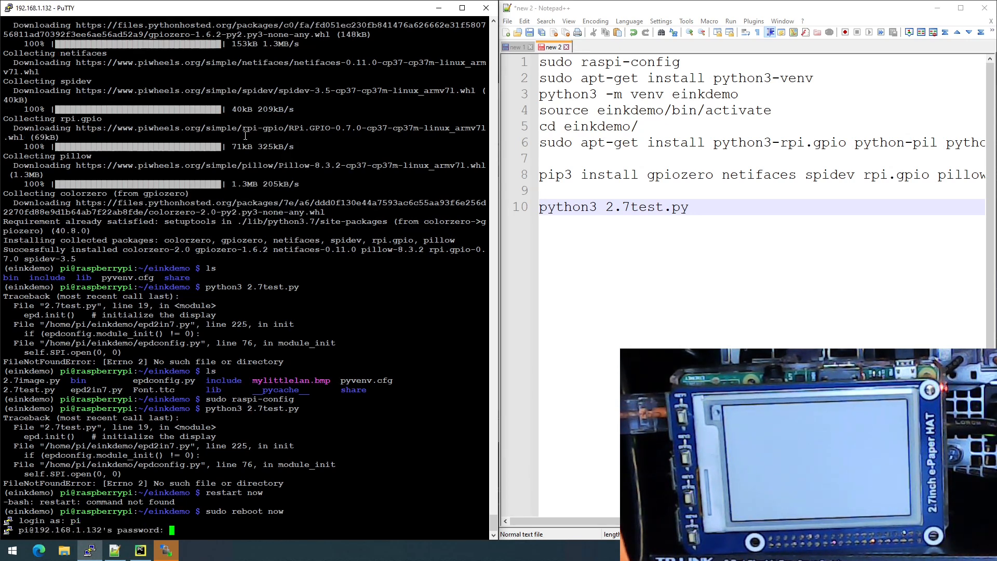
key("Return")
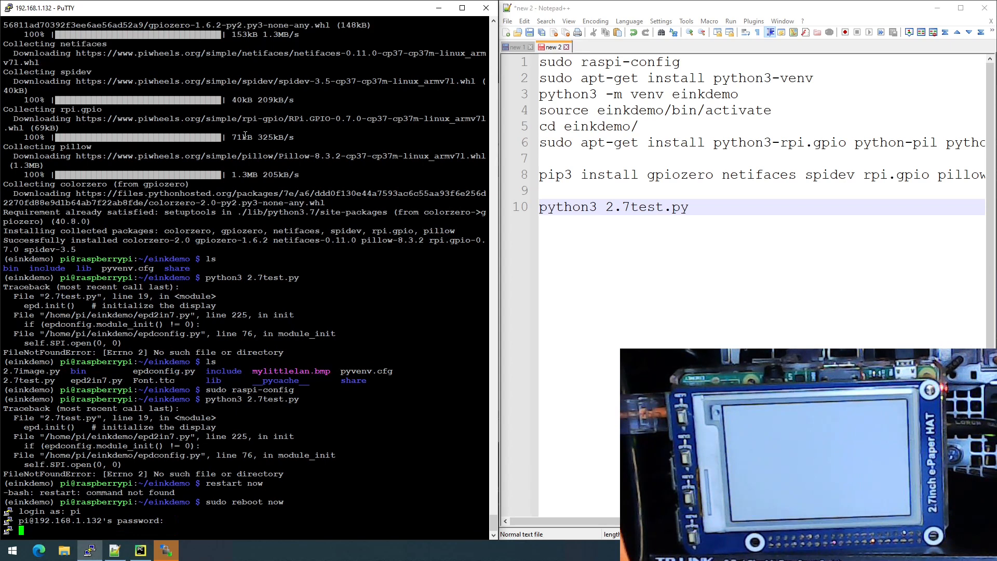
type("restart now")
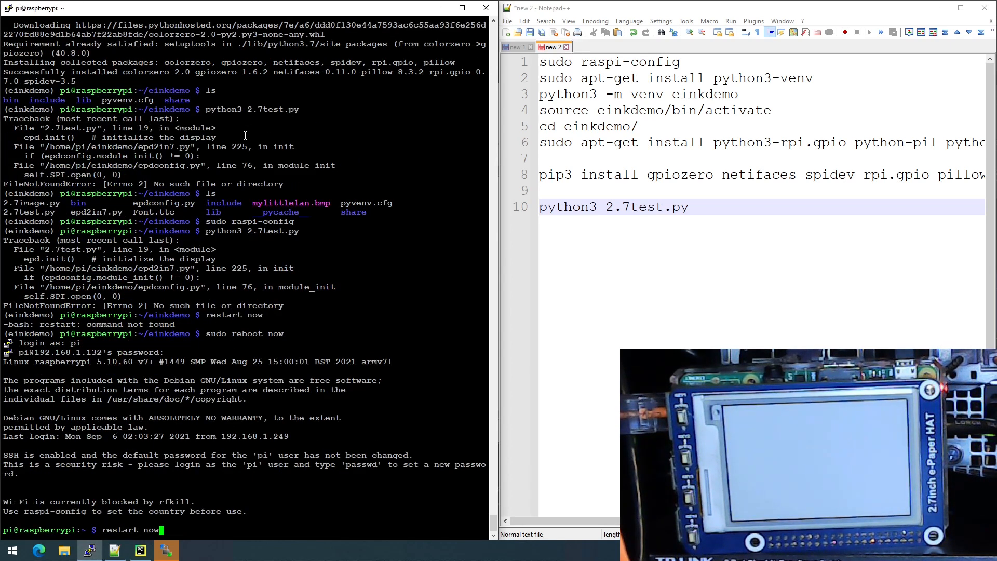
key("BackSpace")
key("BackSpace")
key("BackSpace")
type("sudo raspi-config")
Recall and run source einkdemo/bin/activate from history to enter the virtual environment
key("Up")
key("Up")
key("Up")
key("Up")
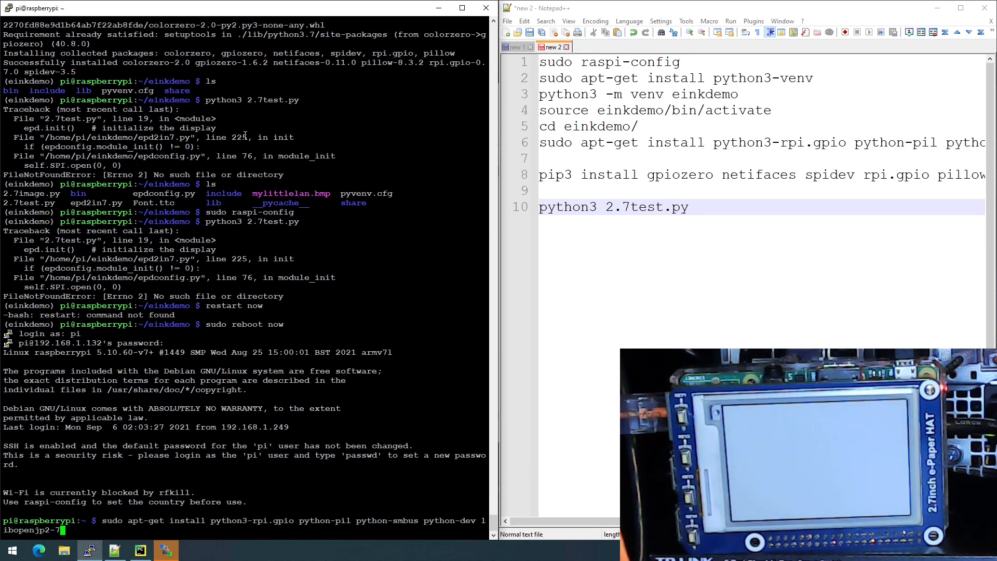
key("Up")
key("Up")
key("Down")
key("Up")
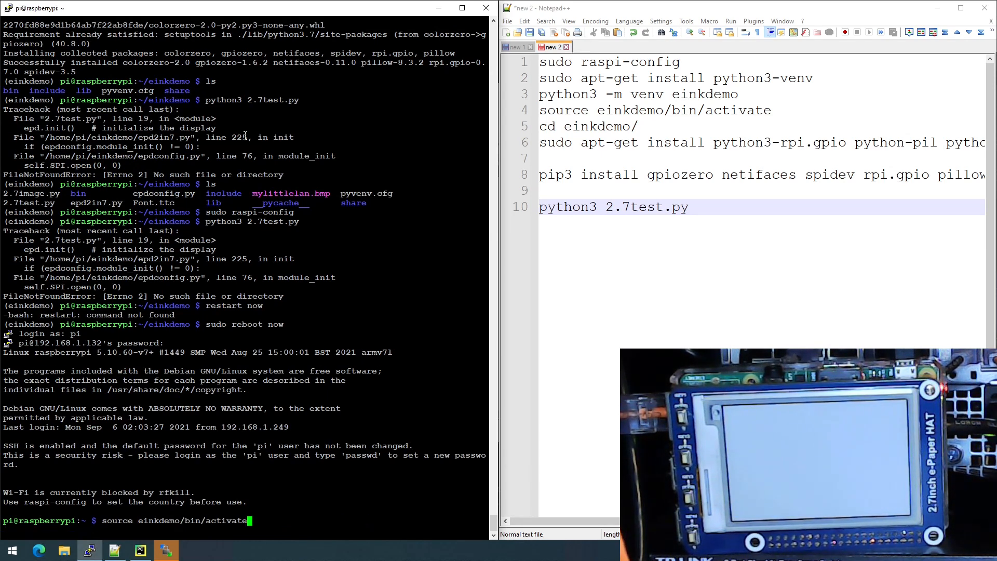
key("Return")
Recall cd einkdemo/ from history and start entering python3 2.7test.py with Tab completion
key("Up")
key("Up")
key("Up")
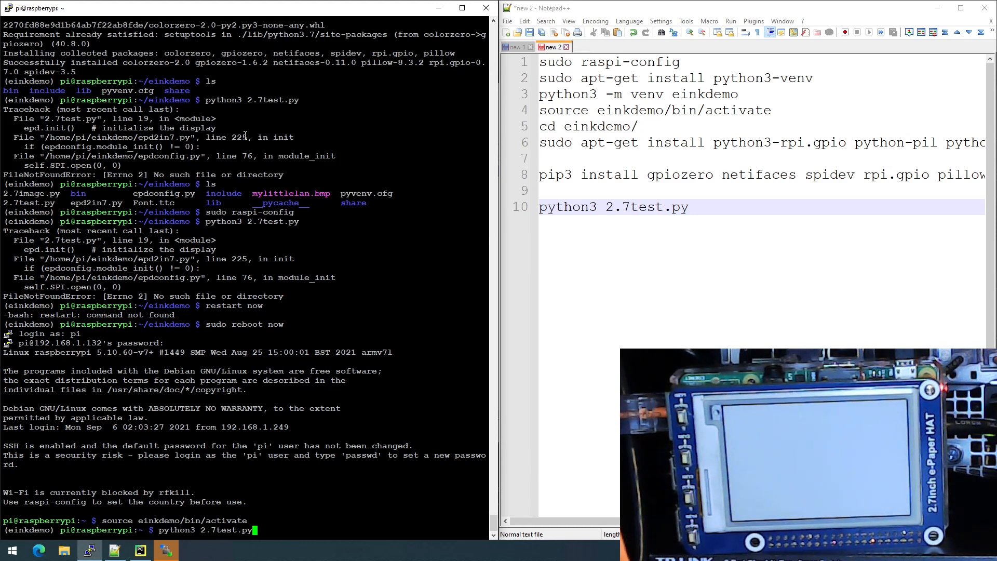
key("Up")
key("Up")
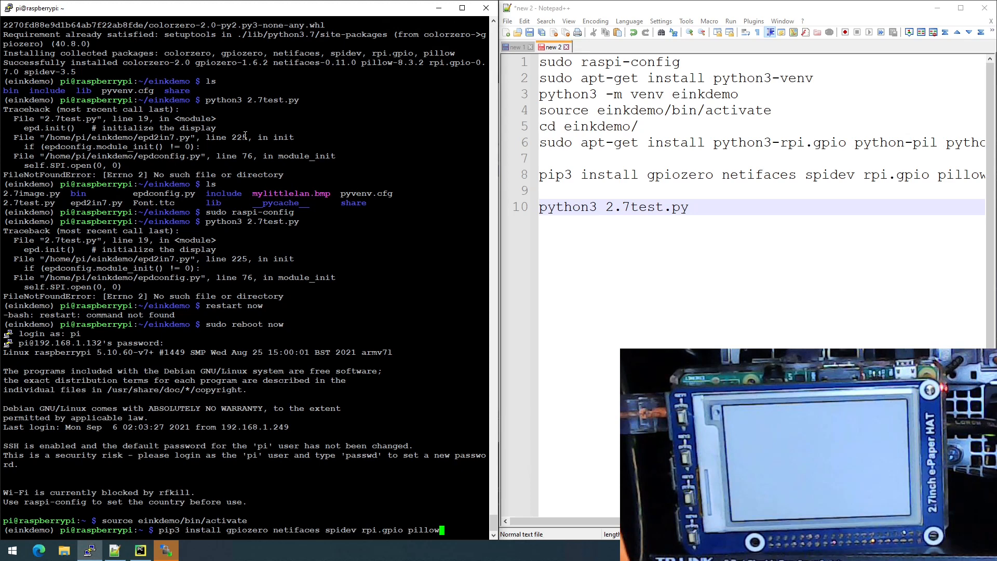
key("Up")
key("Up")
key("Up")
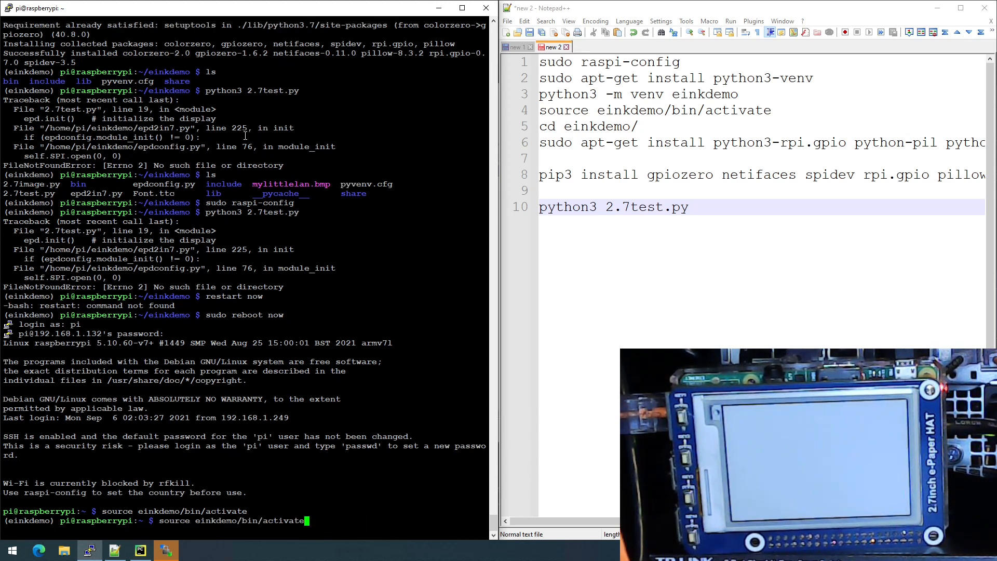
key("Up")
key("Return")
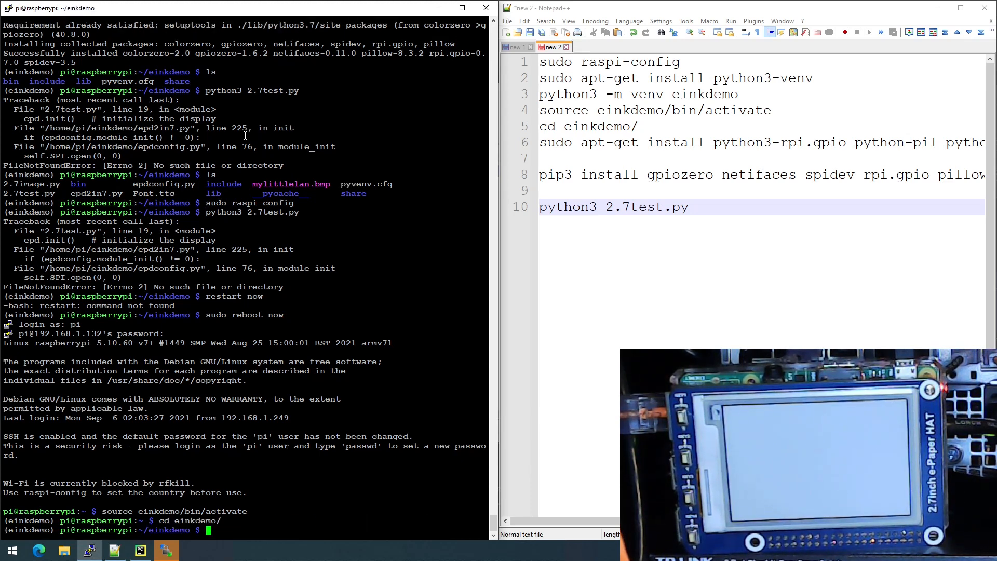
type("python3")
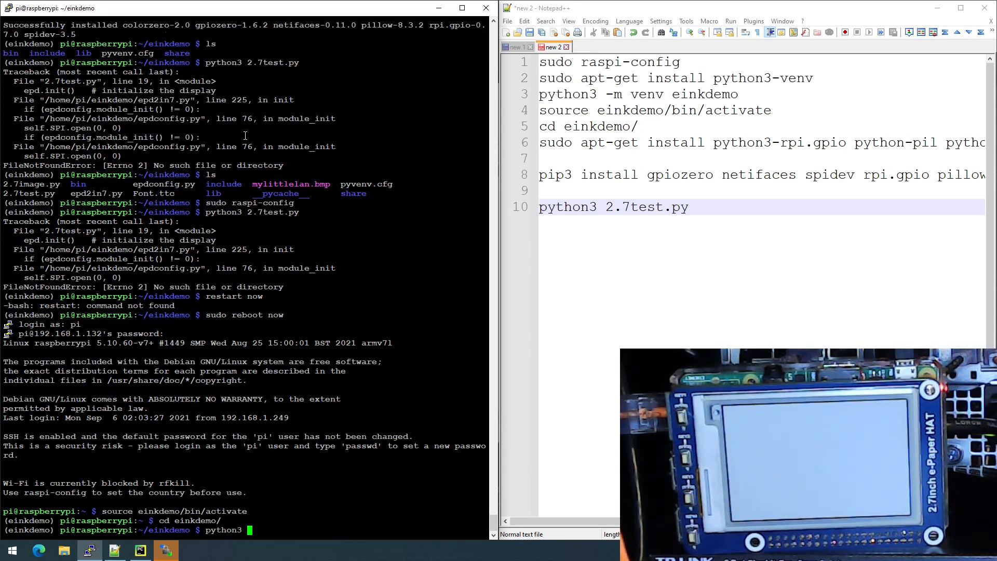
key("Tab")
key("Tab")
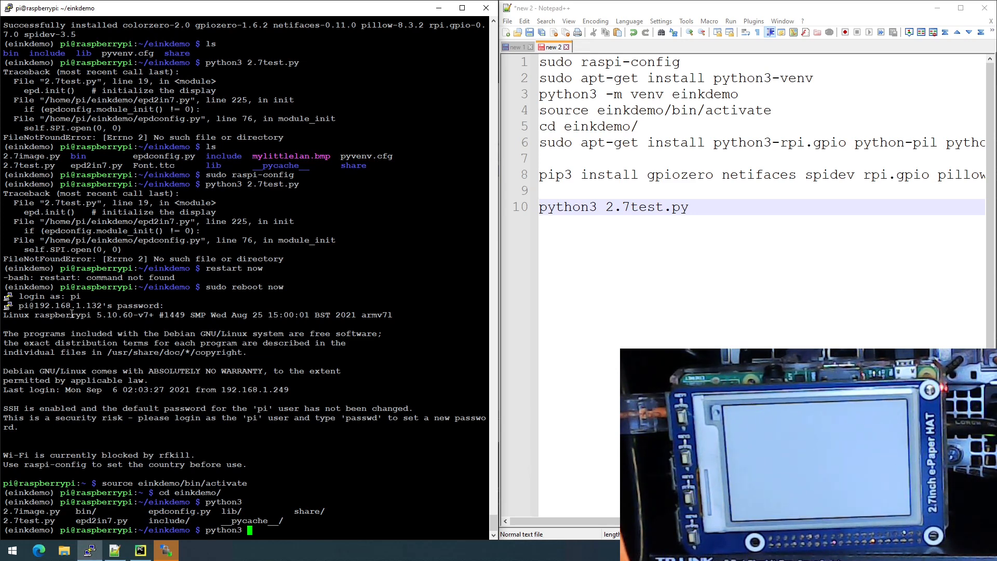
type("2.7test.py")
Run 2.7test.py so the HAT shows raspberrypi, ETH0 MAC and IP 192.168.1.132
key("Return")
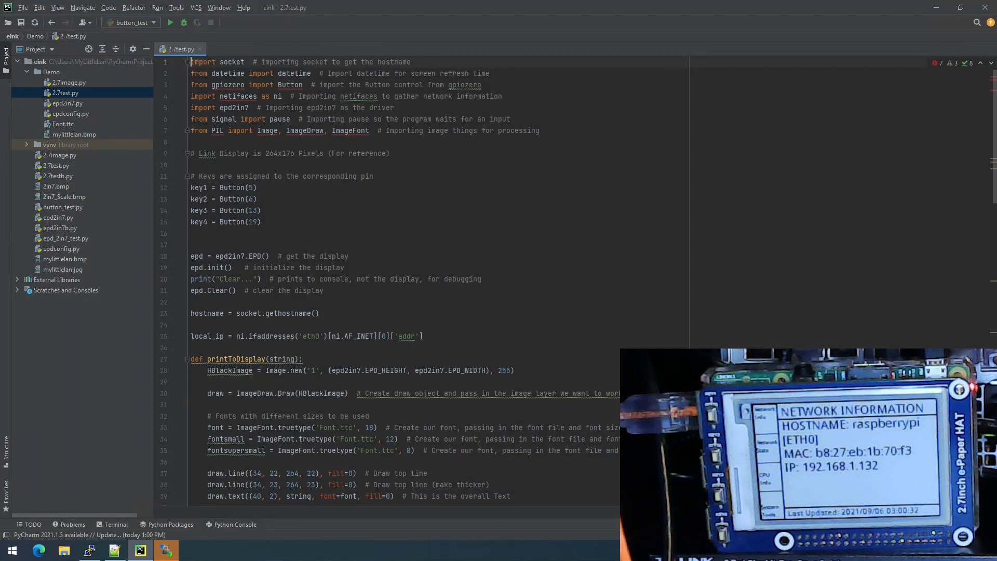
Glance at the venv folder and 2.7image.py in the Project tree, then refocus on 2.7test.py
left_click(27, 144)
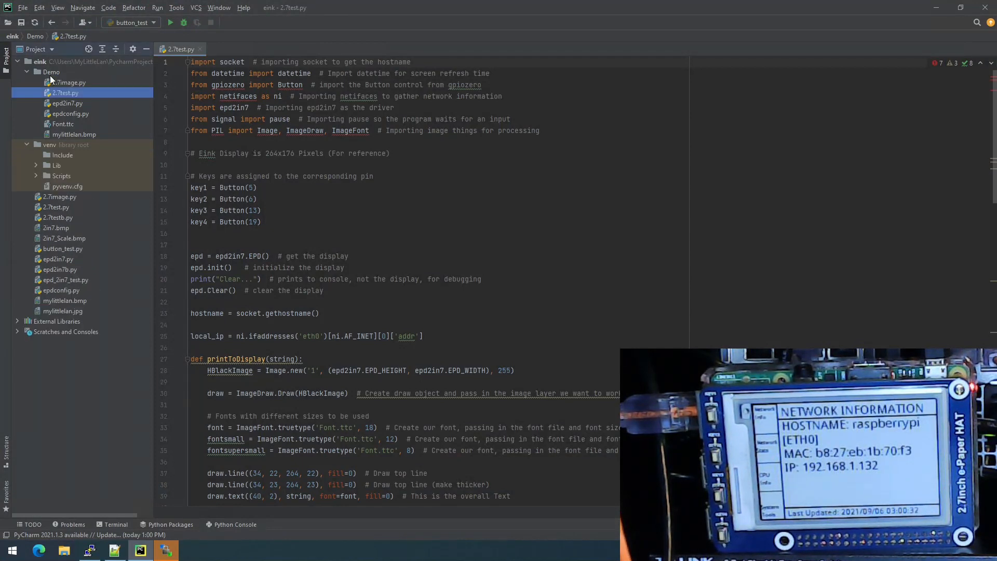
left_click(26, 143)
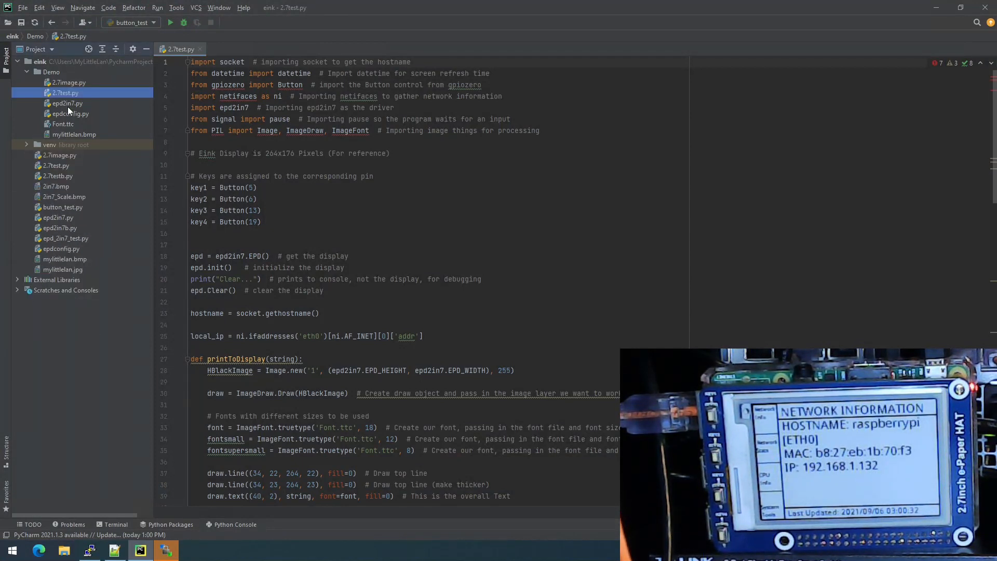
left_click(68, 83)
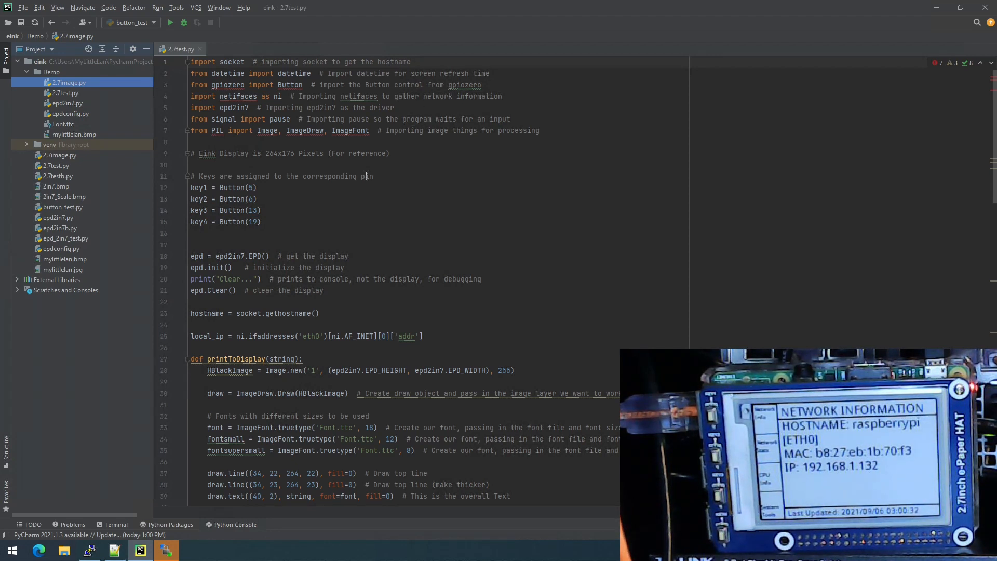
left_click(293, 315)
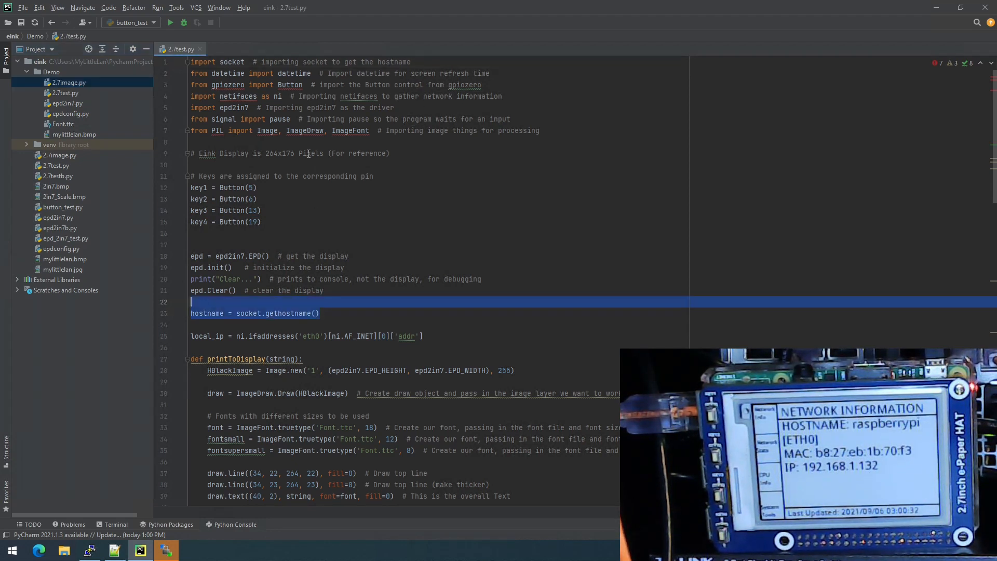
left_click(294, 131)
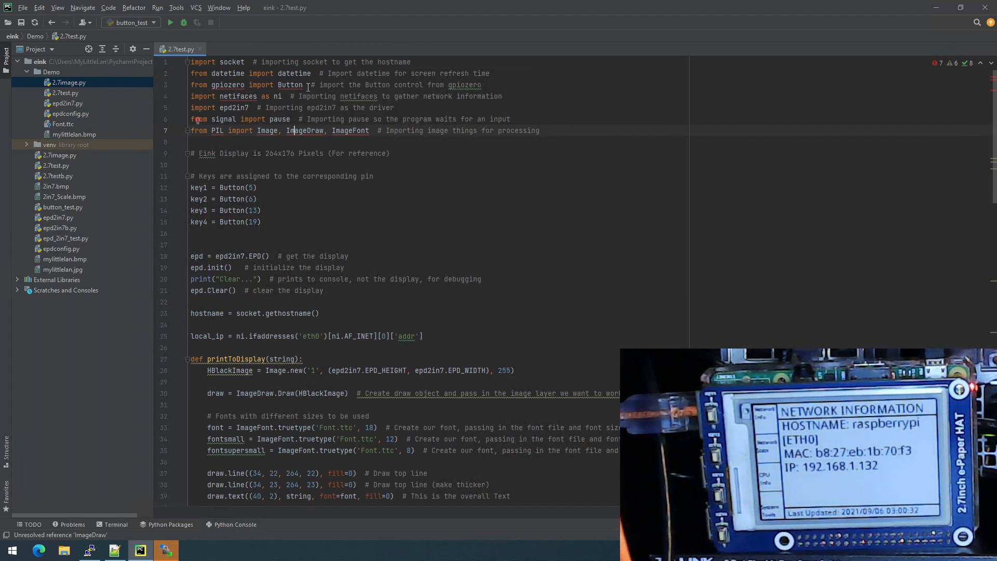
Highlight the Button call on line 12 to explain the key setup
double_click(200, 188)
double_click(231, 188)
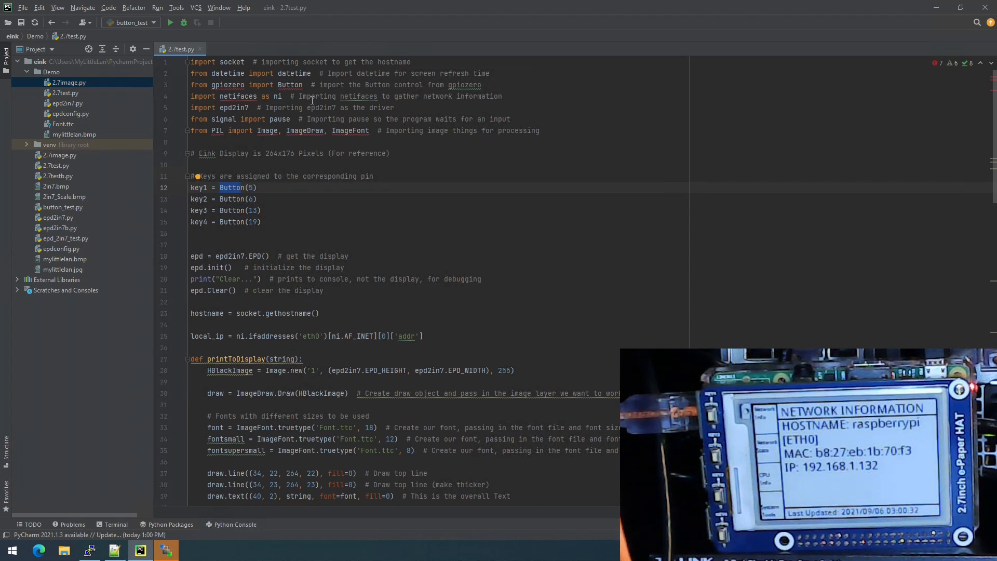
left_click(509, 97)
Highlight the epd2in7 import and driver comment on line 5, then open epd2in7.py
left_click_drag(220, 108, 334, 108)
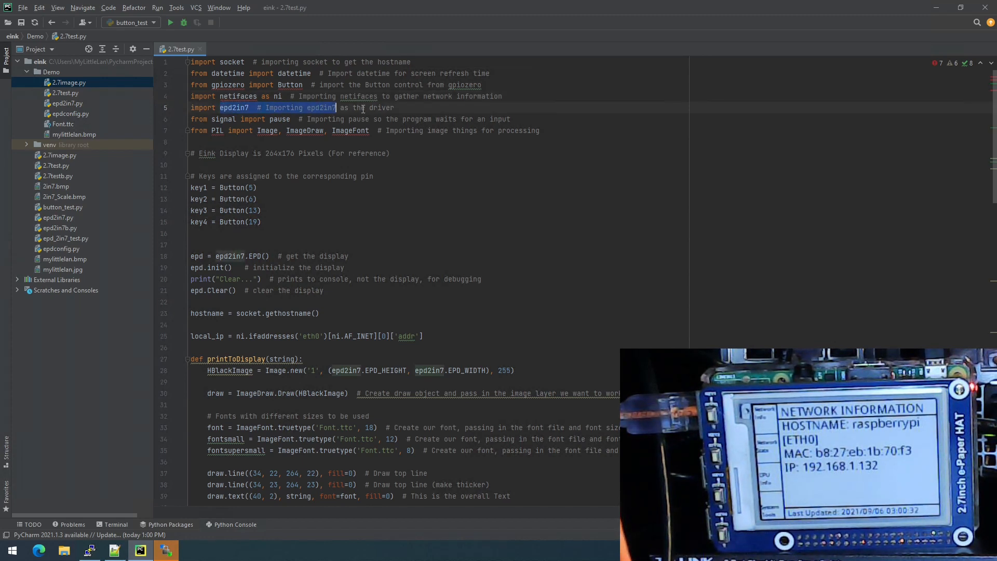
left_click(372, 108)
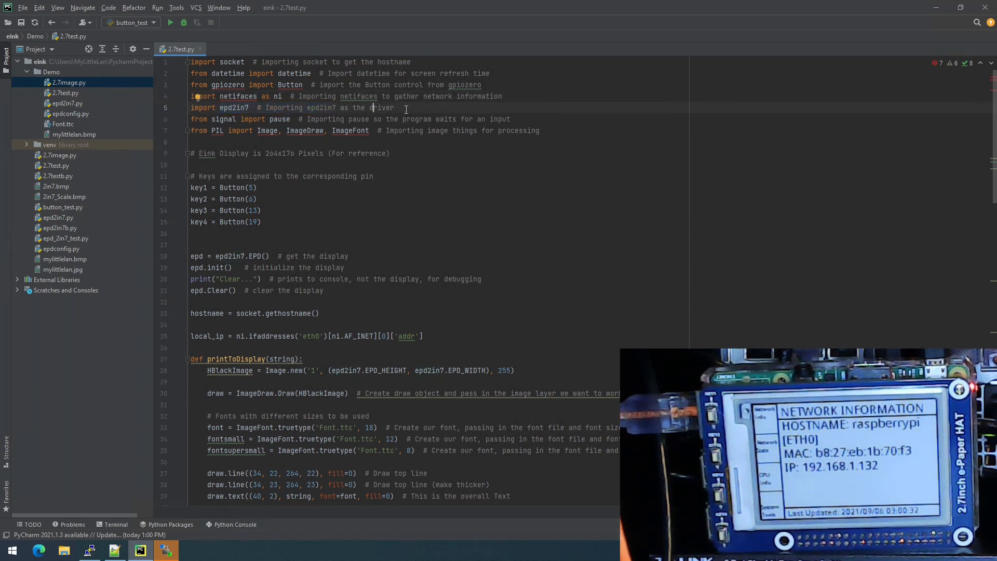
left_click_drag(397, 108, 356, 107)
left_click(377, 107)
double_click(60, 103)
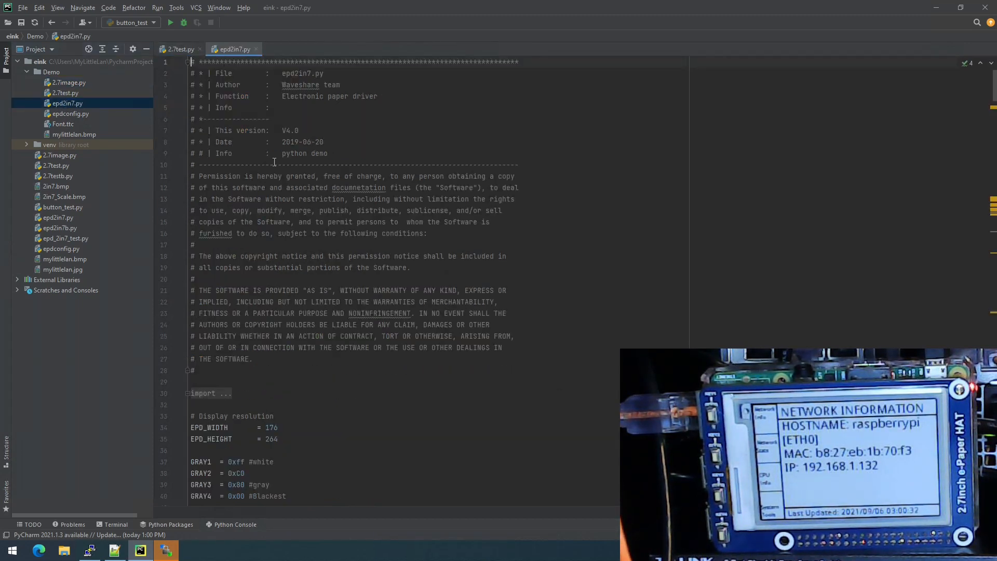
scroll(279, 294, "down", 3)
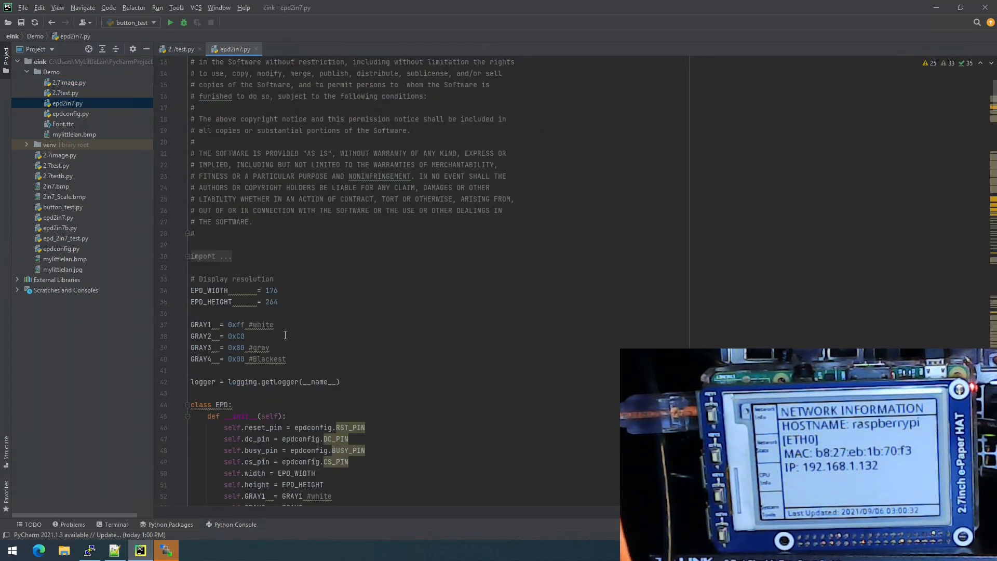
scroll(289, 350, "down", 3)
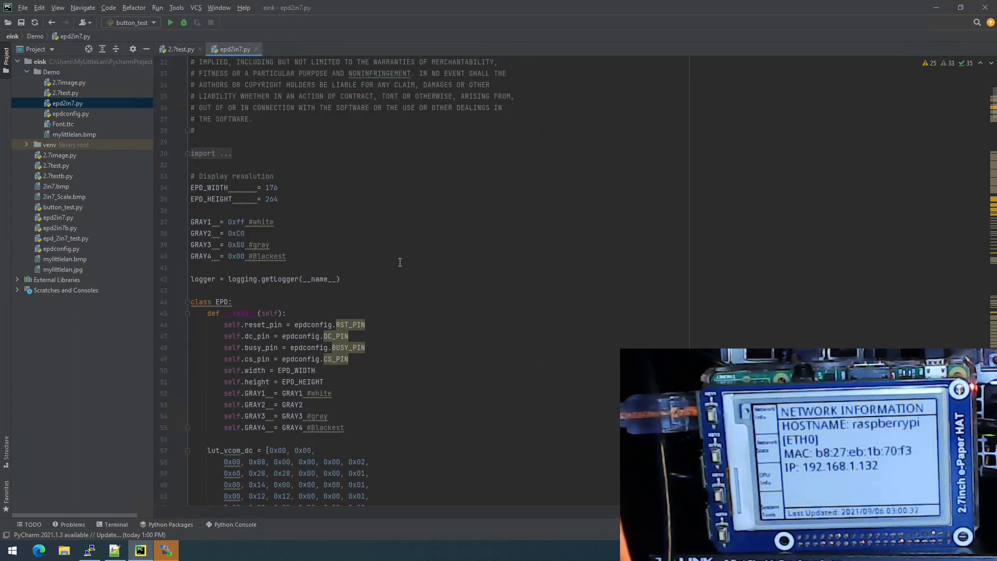
scroll(399, 263, "up", 2)
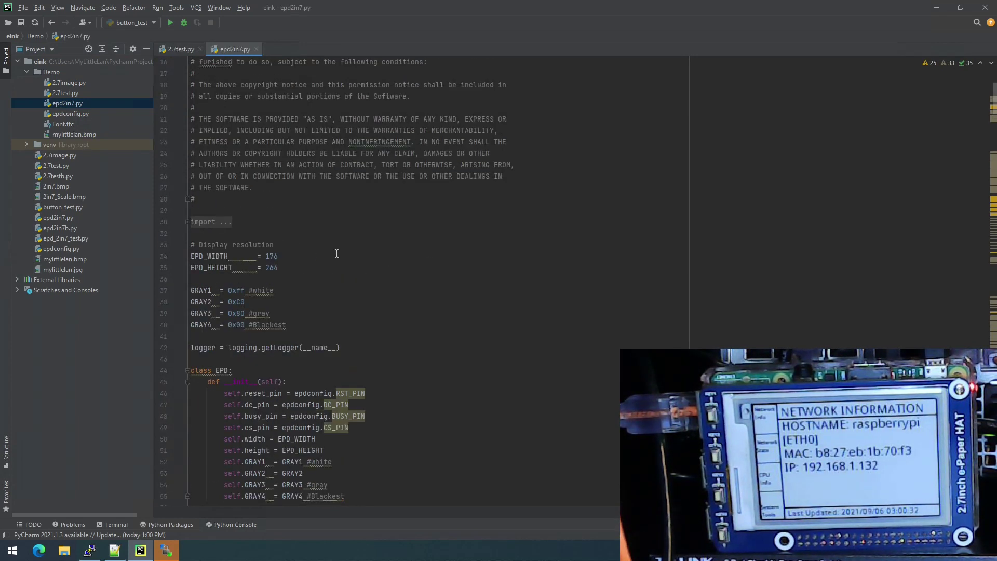
left_click(194, 225)
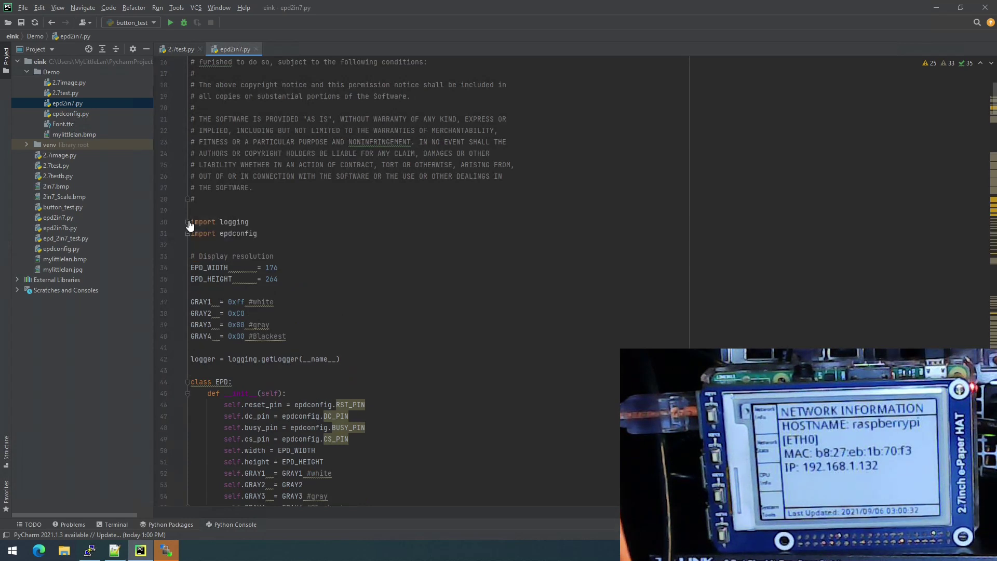
left_click(219, 233)
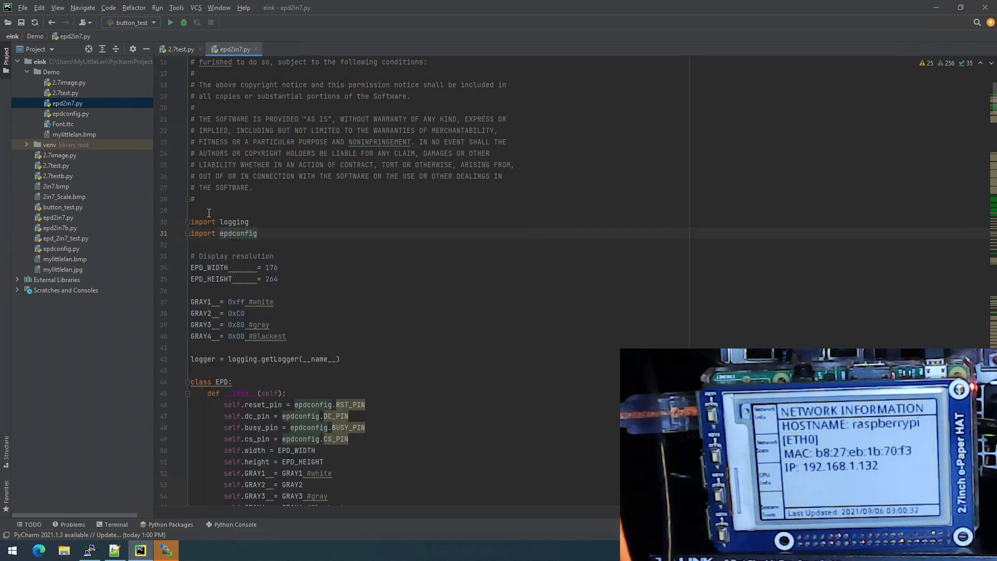
left_click(226, 232)
left_click(72, 116)
double_click(73, 116)
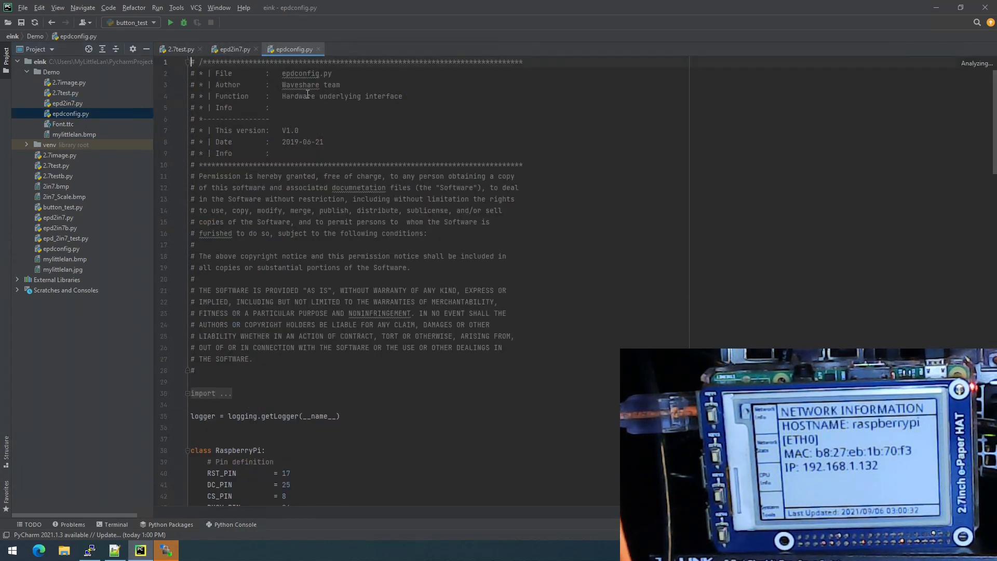
scroll(350, 234, "down", 3)
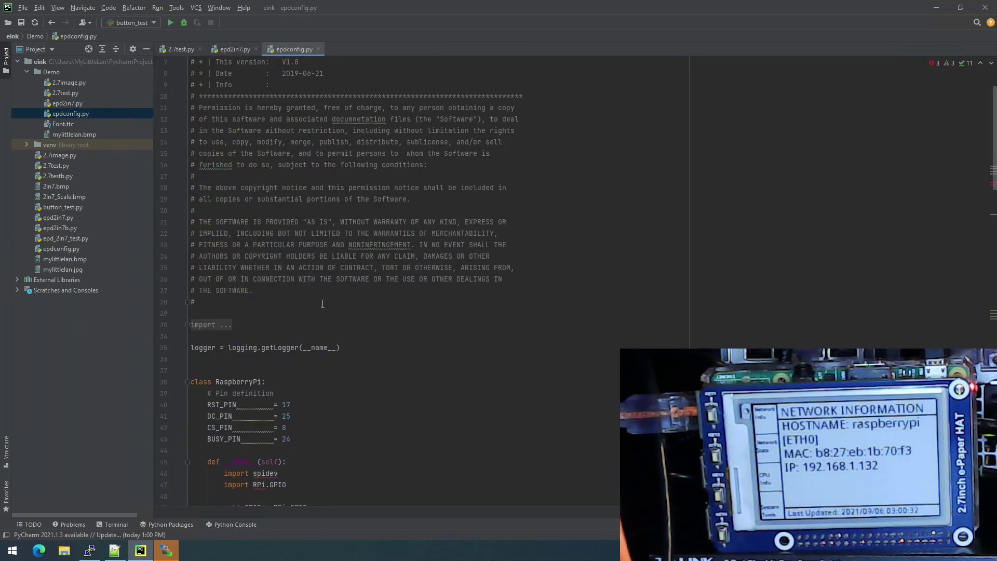
left_click(188, 325)
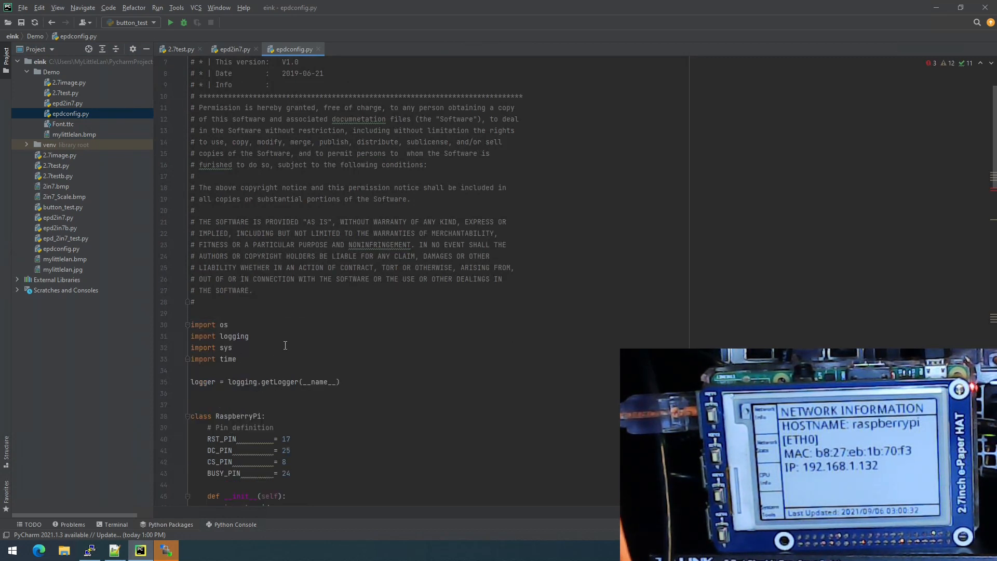
scroll(285, 343, "up", 3)
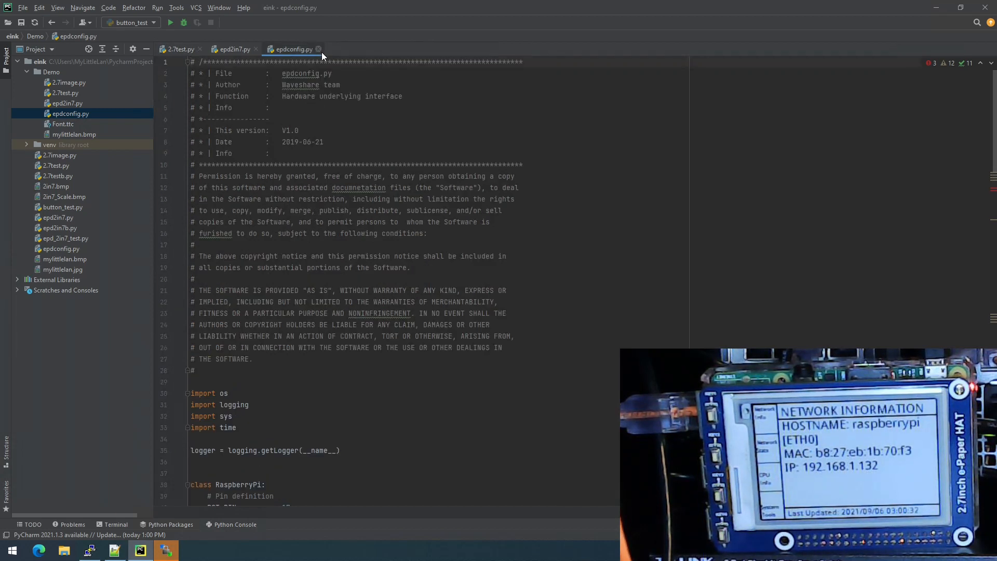
left_click(303, 50)
left_click(346, 85)
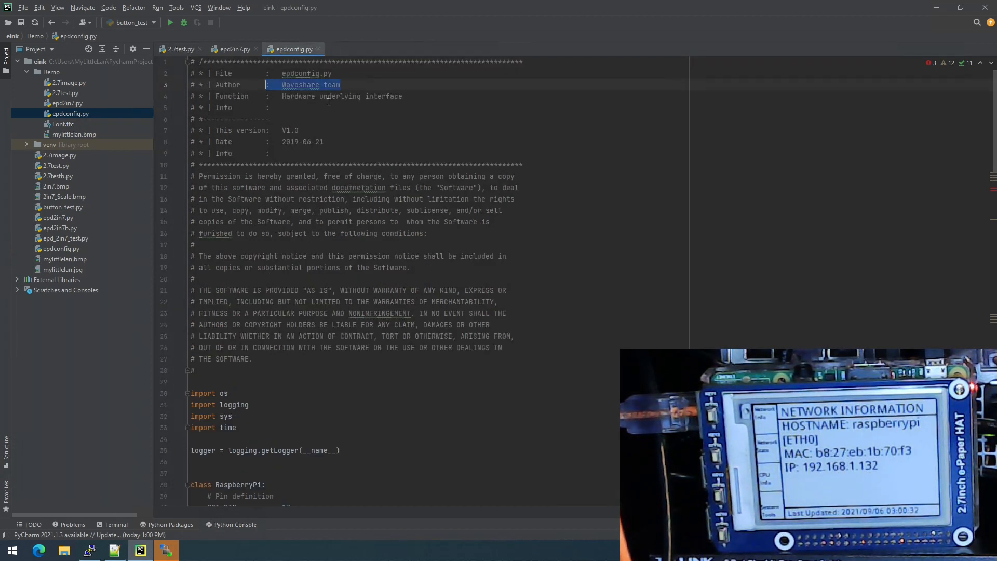
left_click(300, 130)
Close the epdconfig.py and epd2in7.py tabs and point out the signal pause import in 2.7test.py
left_click(319, 52)
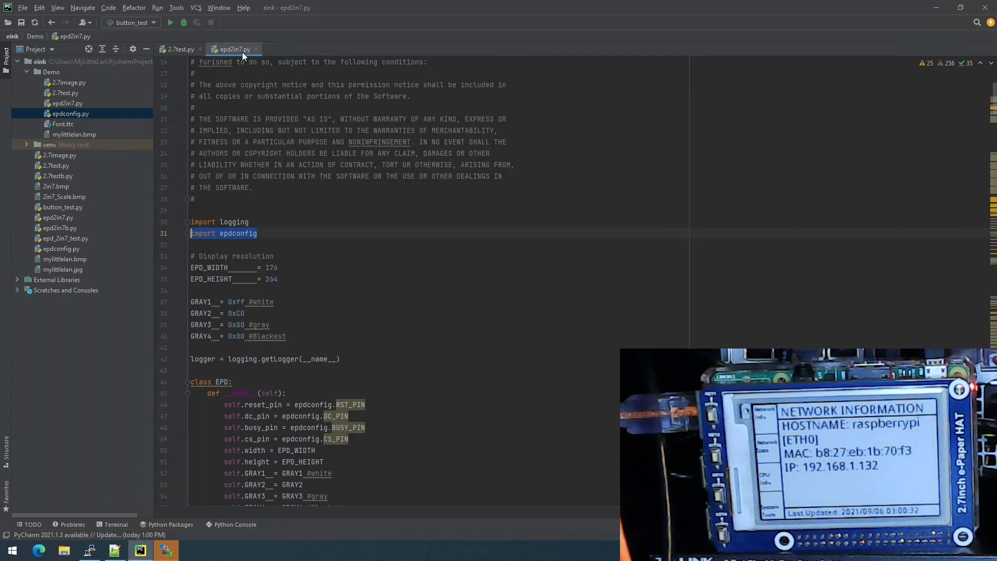
left_click(255, 50)
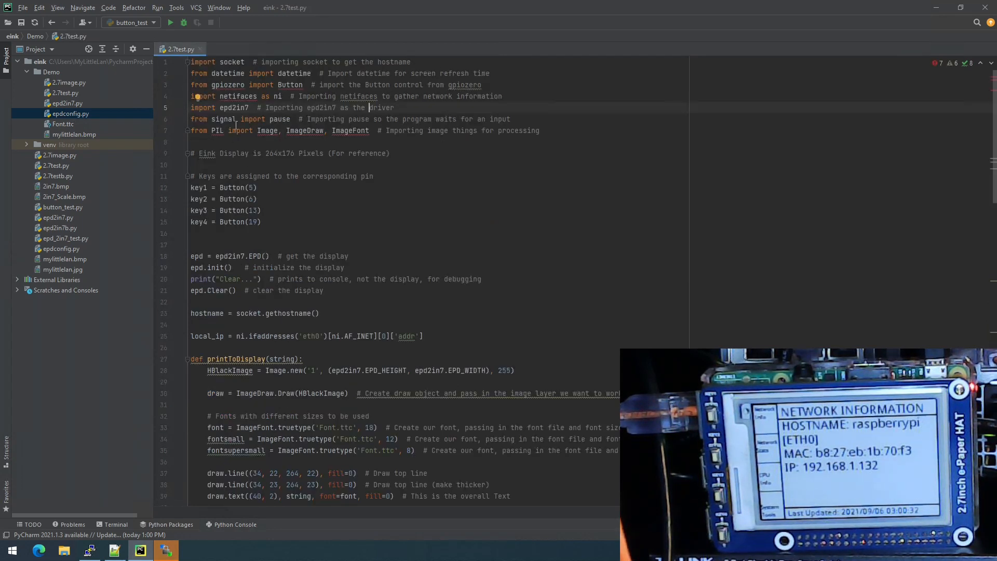
left_click(240, 119)
left_click(346, 118)
left_click_drag(201, 154, 314, 162)
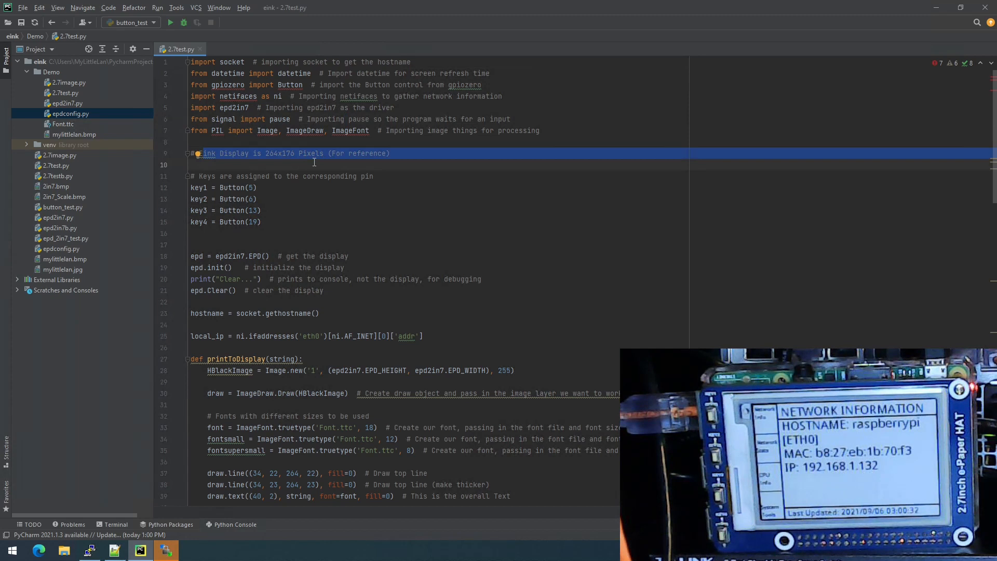
left_click(314, 163)
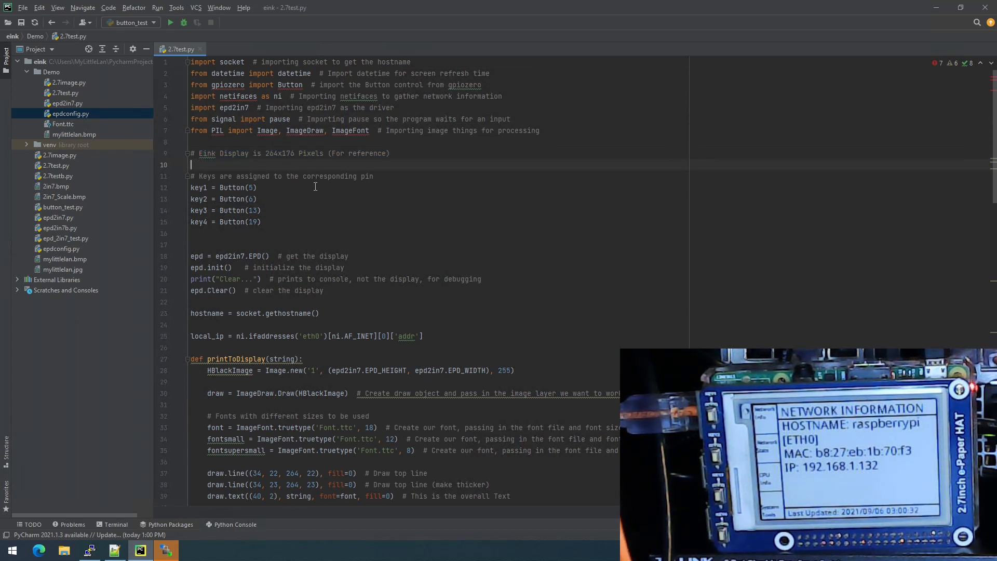
scroll(274, 188, "down", 1)
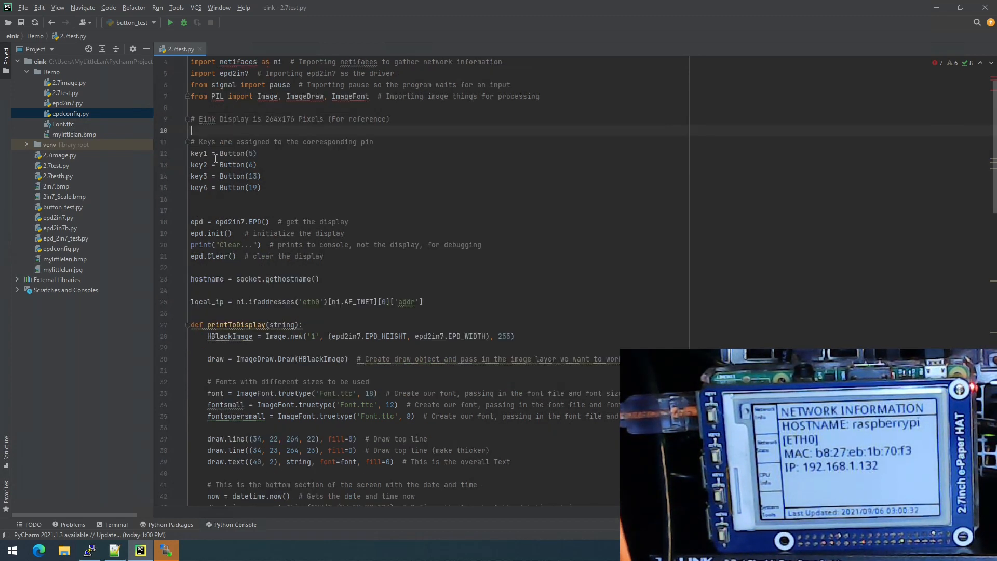
double_click(252, 153)
double_click(251, 164)
double_click(253, 188)
mouse_move(191, 222)
left_mouse_down()
mouse_move(383, 223)
mouse_move(191, 235)
mouse_move(191, 244)
left_mouse_up()
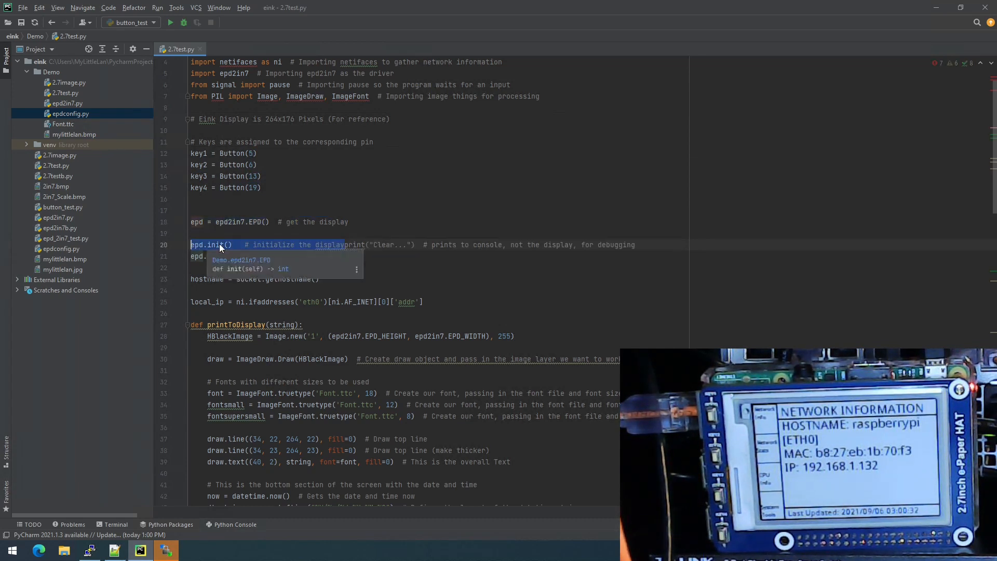
key("ctrl+z")
left_click(354, 233)
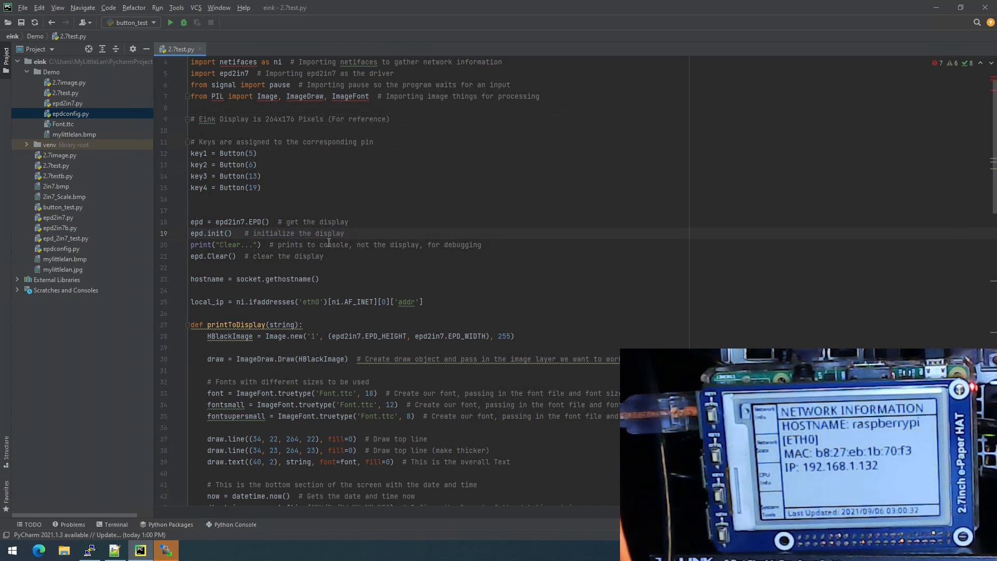
left_click_drag(324, 257, 225, 258)
left_click(335, 270)
scroll(343, 269, "down", 3)
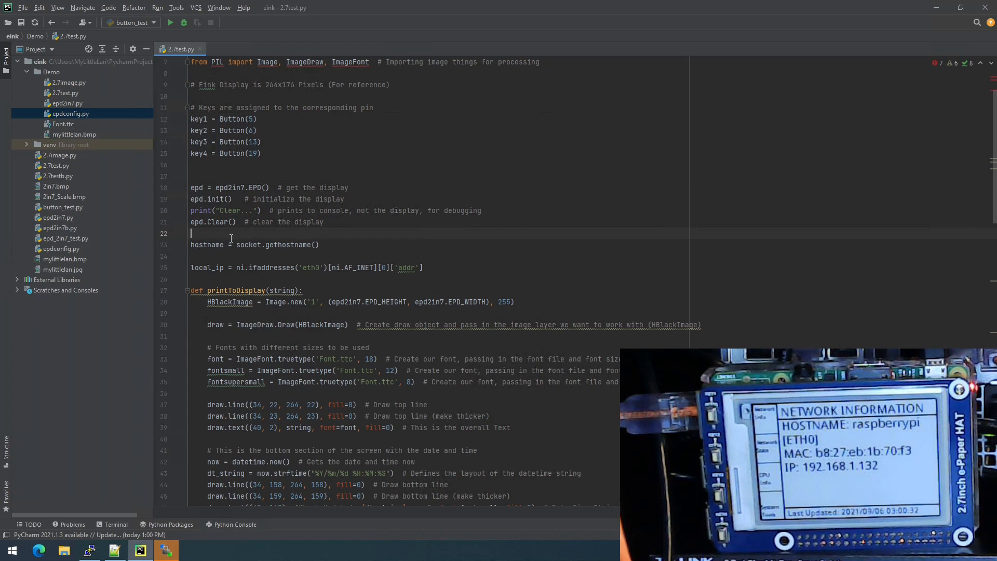
left_click_drag(265, 245, 301, 265)
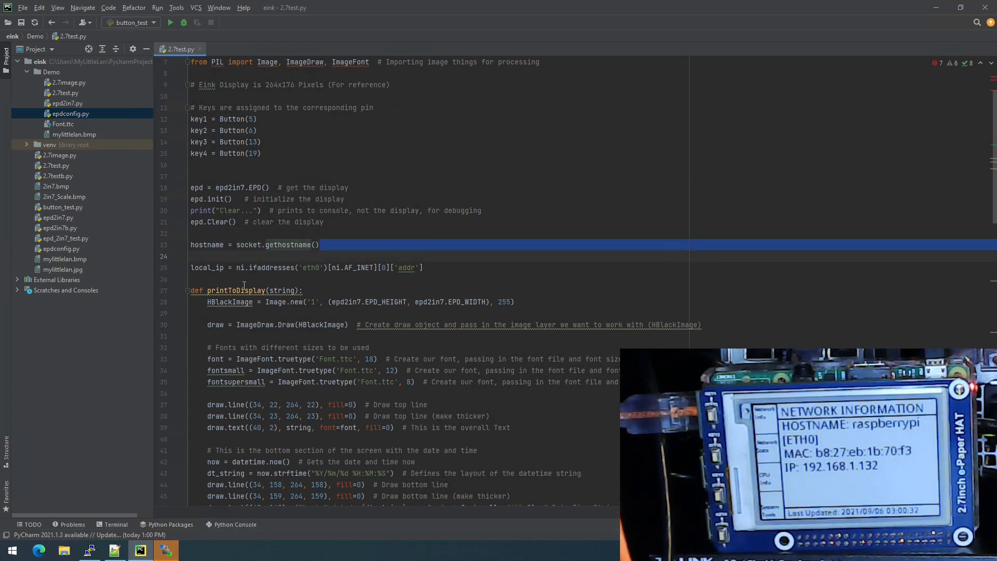
left_click(250, 268)
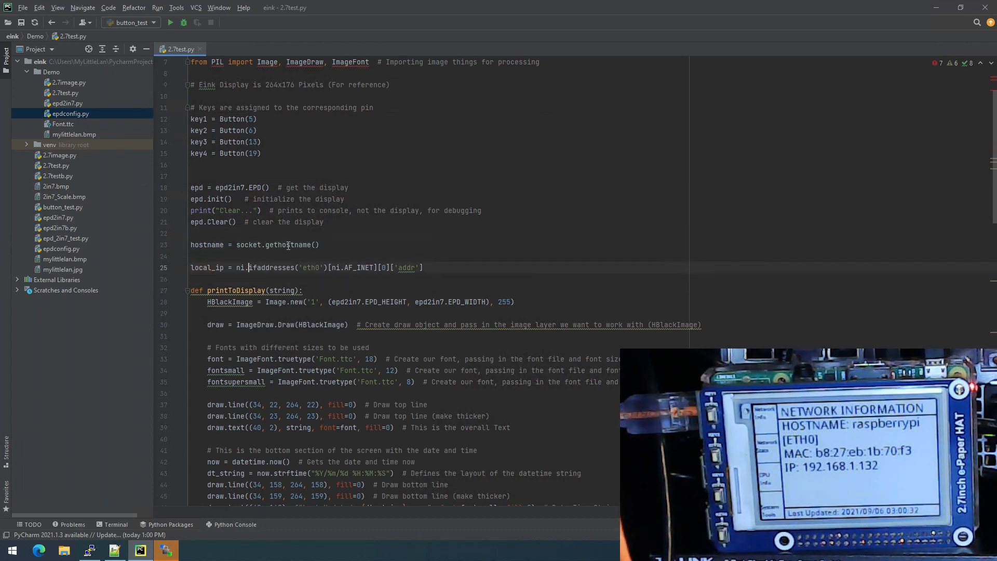
scroll(408, 268, "up", 3)
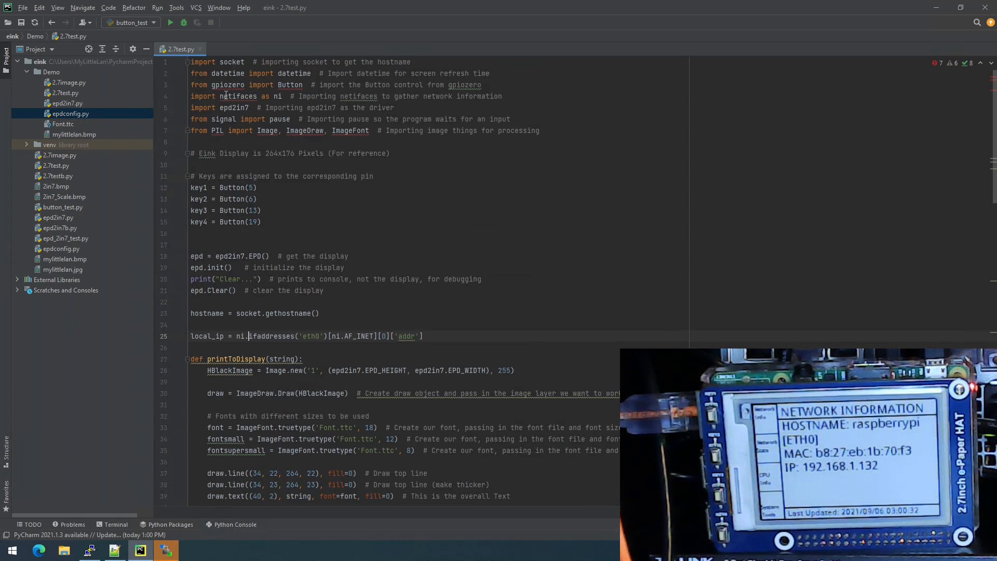
scroll(371, 283, "down", 3)
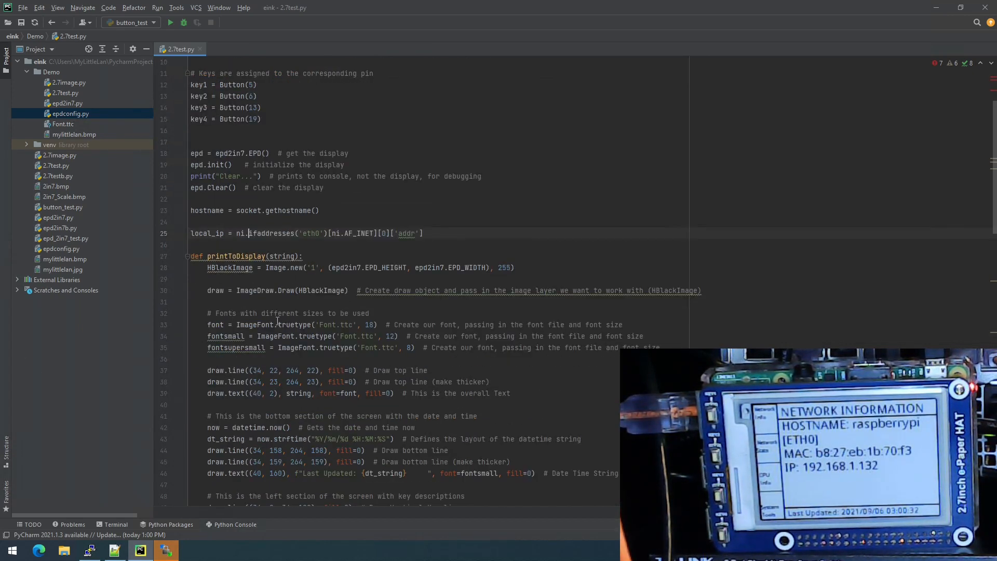
scroll(269, 284, "down", 2)
scroll(257, 258, "down", 2)
scroll(249, 234, "down", 2)
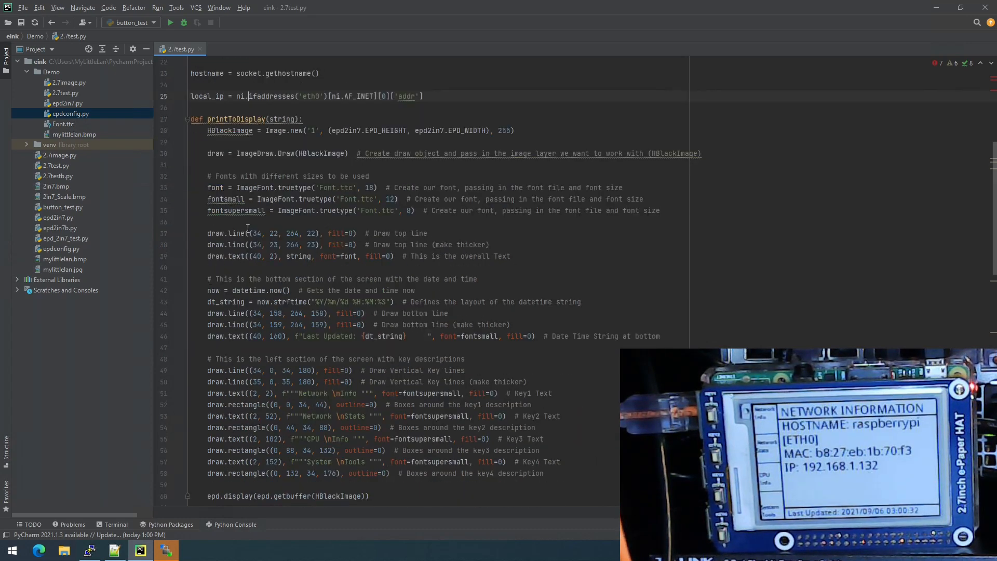
scroll(247, 229, "down", 3)
scroll(312, 195, "down", 2)
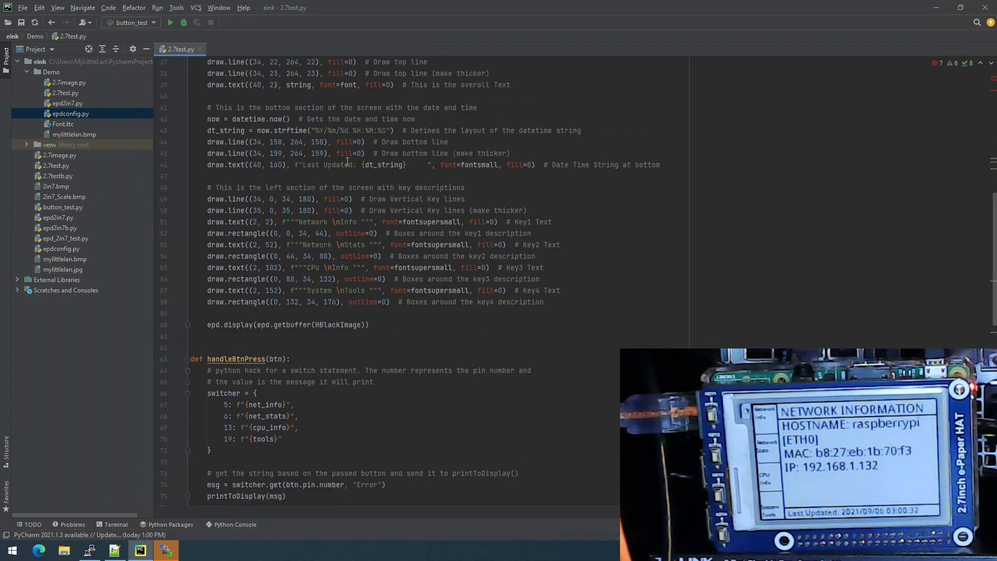
scroll(348, 165, "up", 3)
scroll(311, 195, "up", 2)
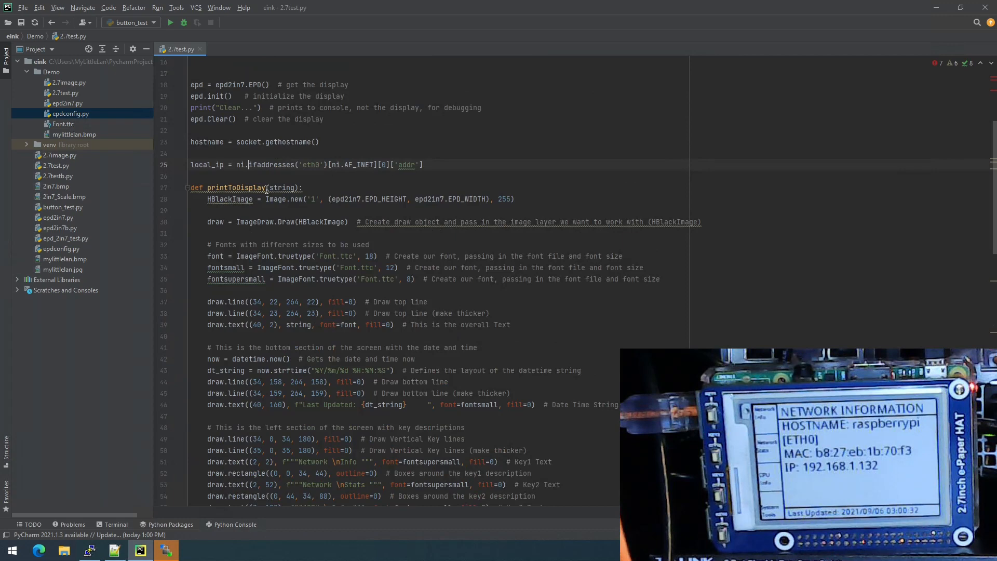
scroll(332, 265, "down", 5)
scroll(331, 265, "down", 4)
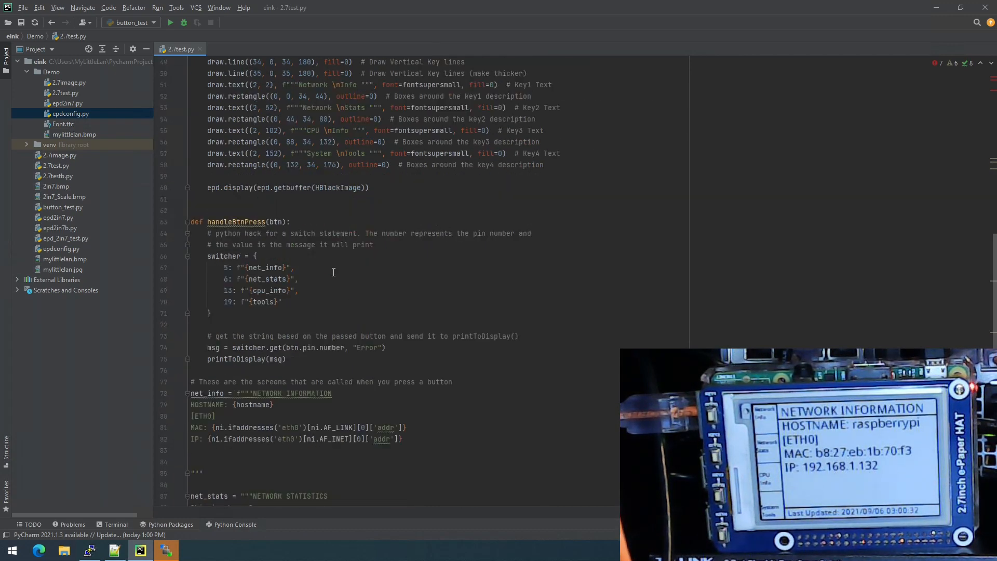
scroll(312, 273, "down", 2)
scroll(292, 300, "down", 2)
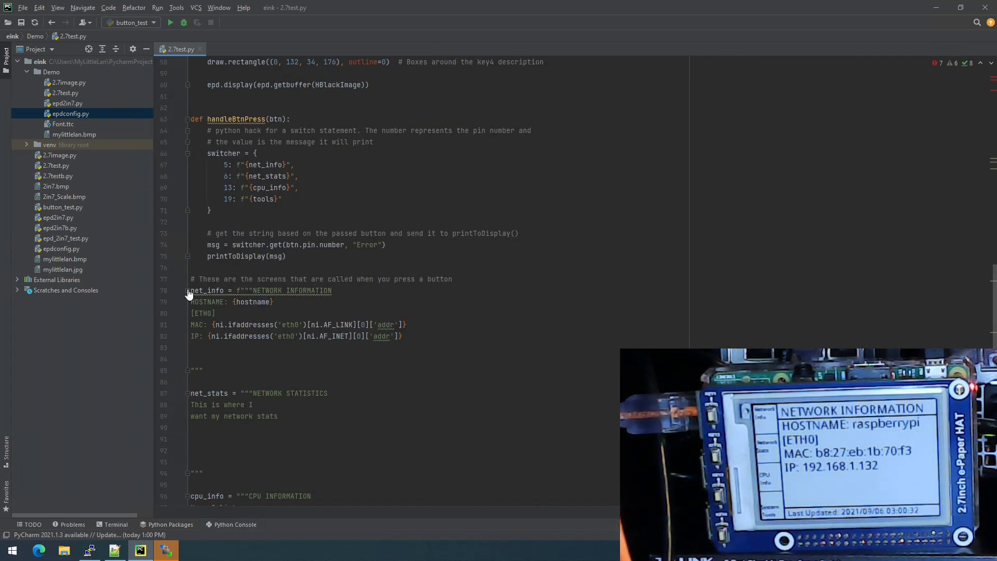
Collapse the cpu_info and tools multi-line strings via their gutter fold markers
left_click(188, 291)
left_click(187, 313)
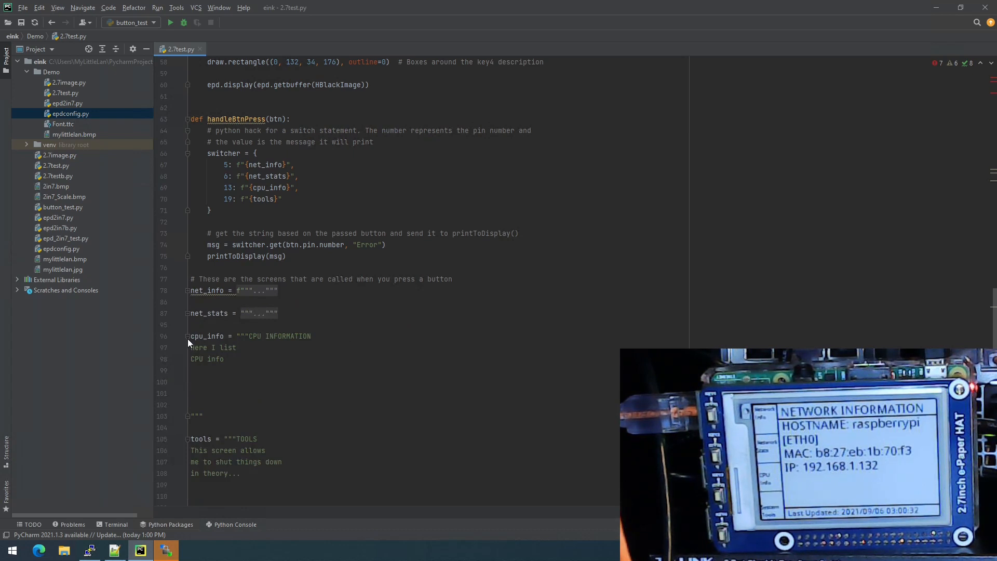
left_click(188, 337)
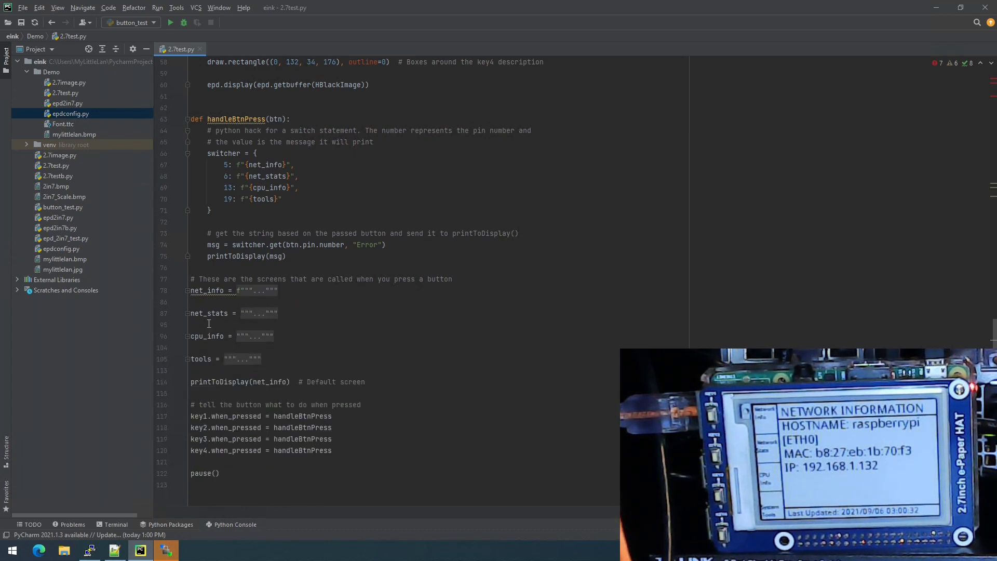
scroll(288, 160, "up", 2)
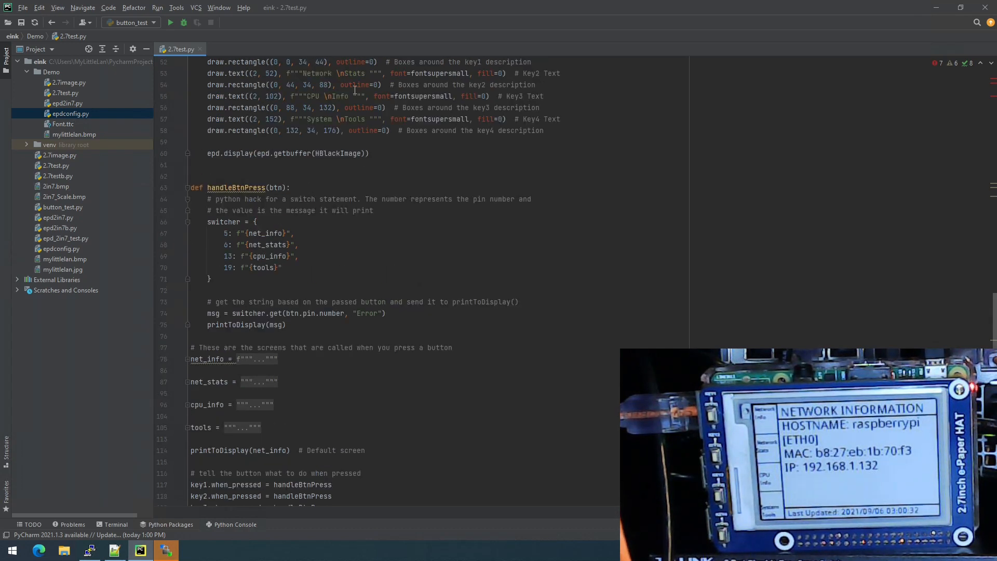
scroll(302, 343, "down", 3)
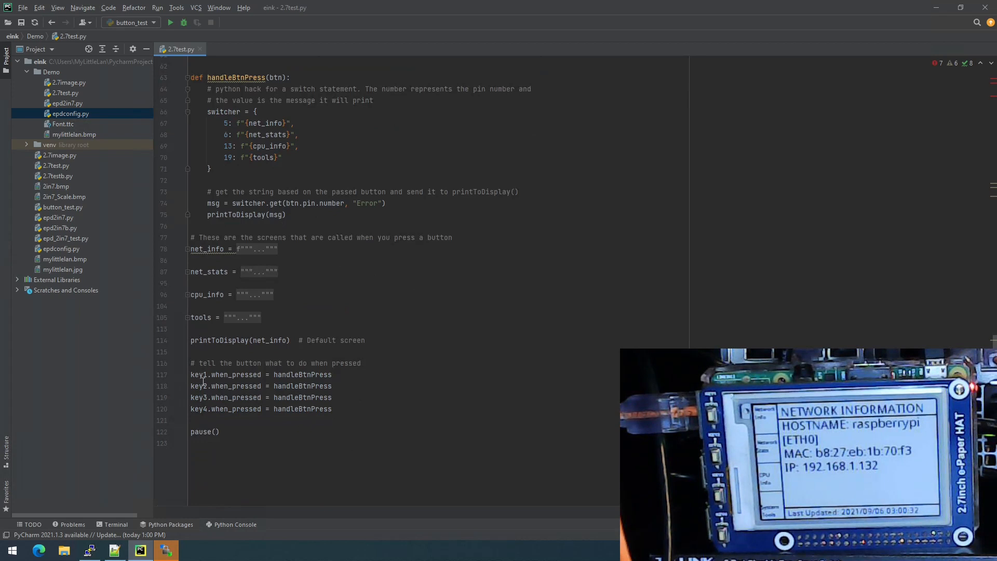
left_click(277, 384)
scroll(335, 374, "up", 4)
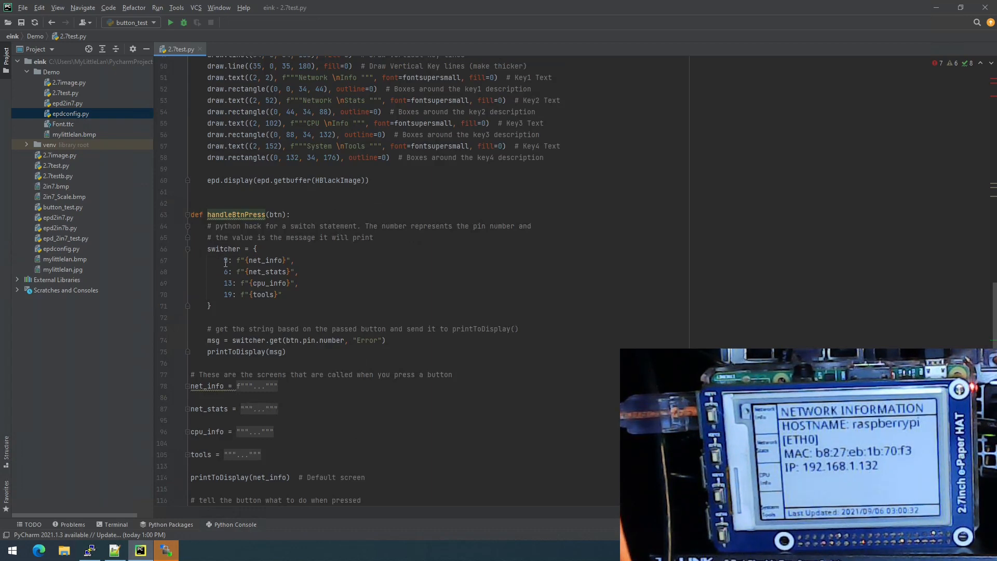
scroll(284, 244, "up", 3)
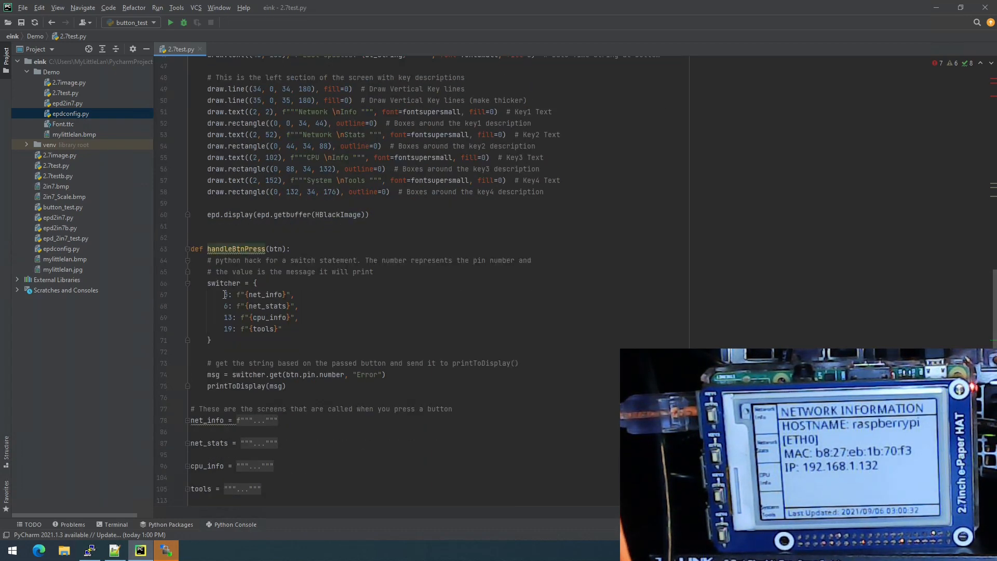
scroll(271, 288, "up", 10)
scroll(241, 260, "up", 5)
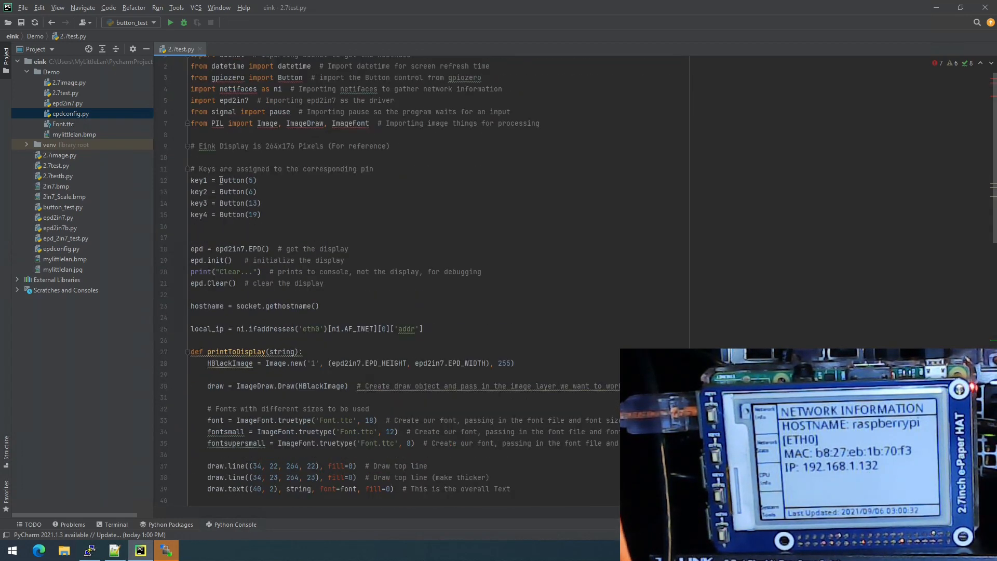
scroll(327, 305, "down", 10)
scroll(327, 306, "down", 3)
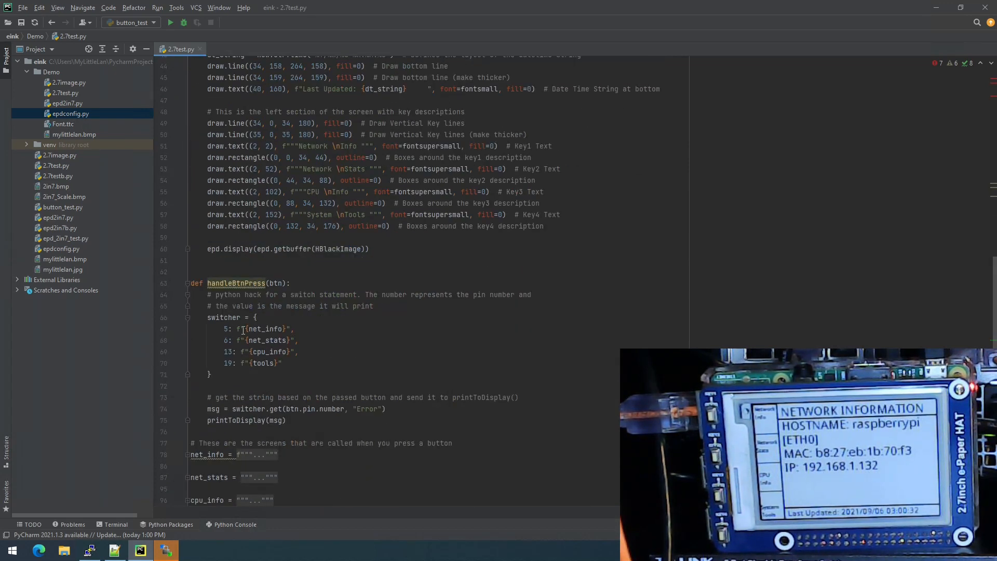
left_click_drag(237, 329, 285, 328)
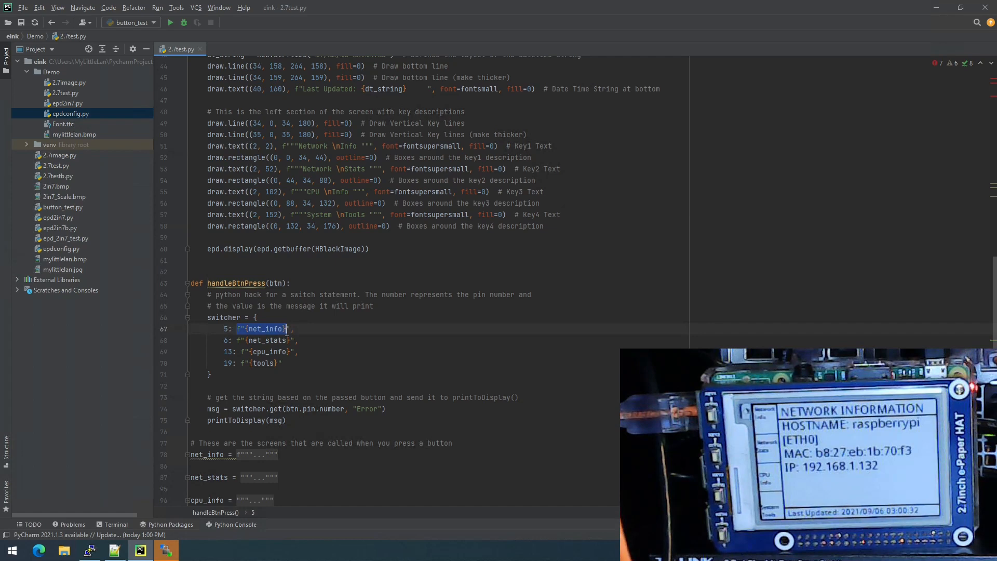
left_click(273, 421)
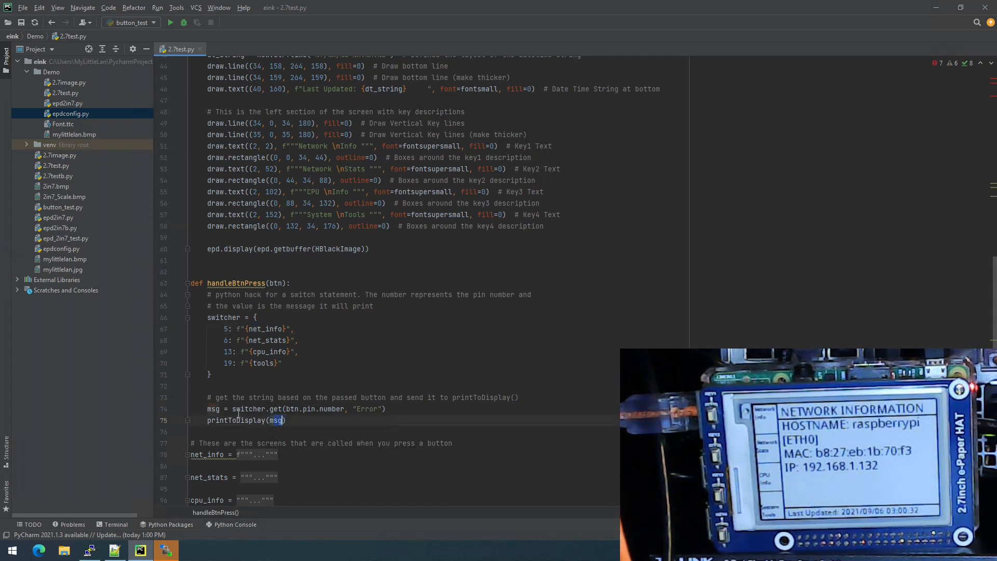
scroll(272, 421, "up", 2)
scroll(259, 289, "up", 1)
scroll(260, 289, "down", 5)
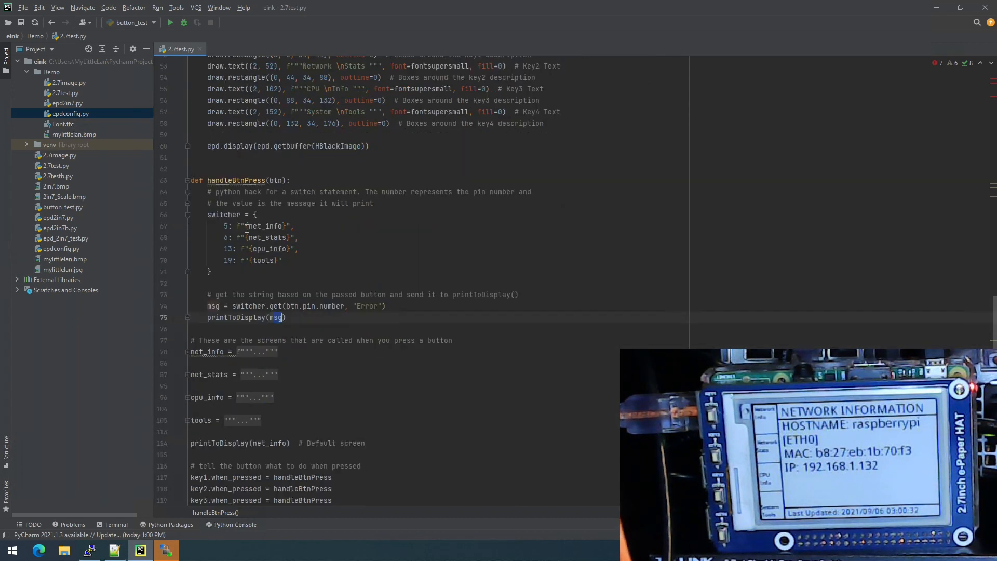
Expand the net_info string to show its NETWORK INFORMATION hostname and ETH0 lines
double_click(265, 225)
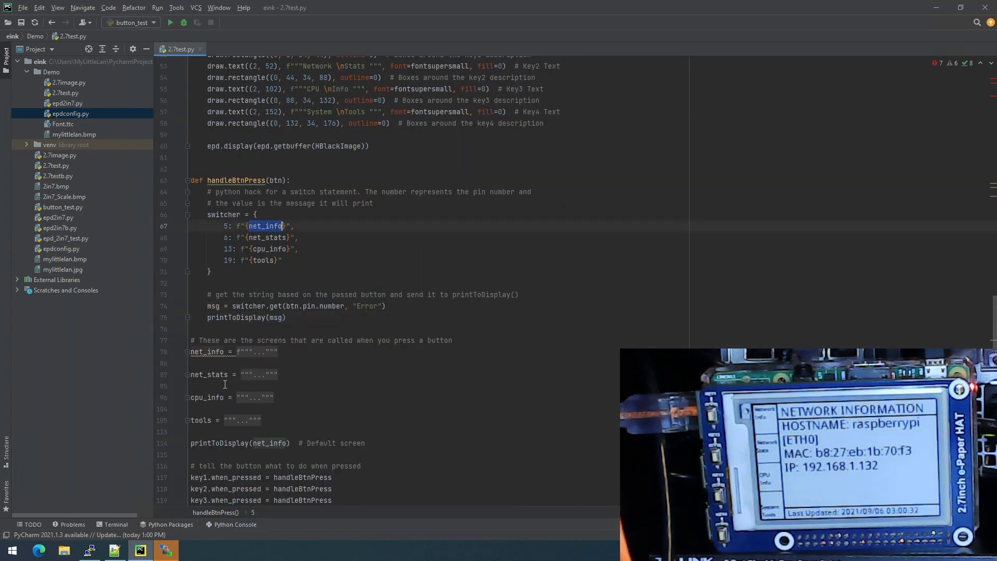
left_click(186, 353)
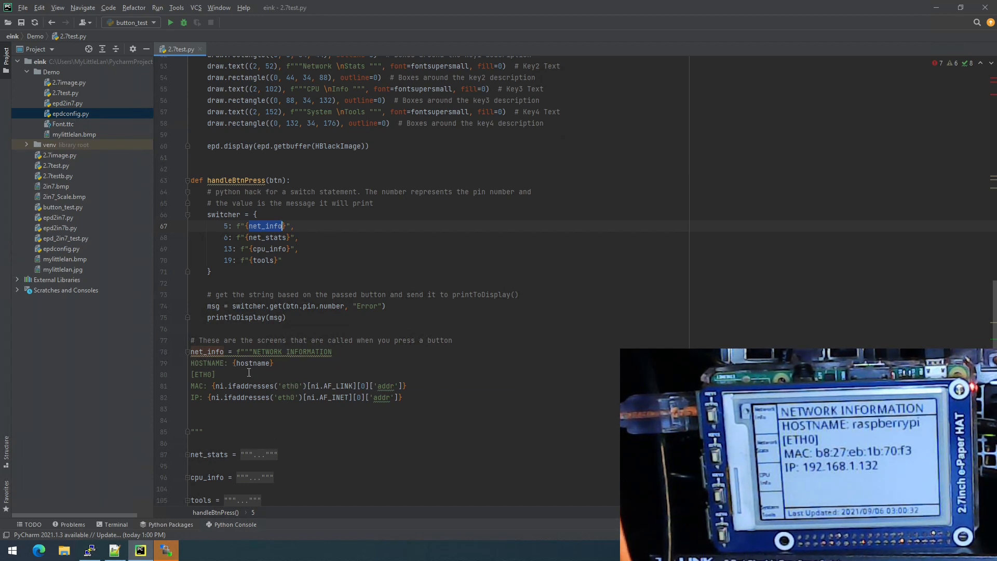
left_click(215, 375)
left_click(231, 385)
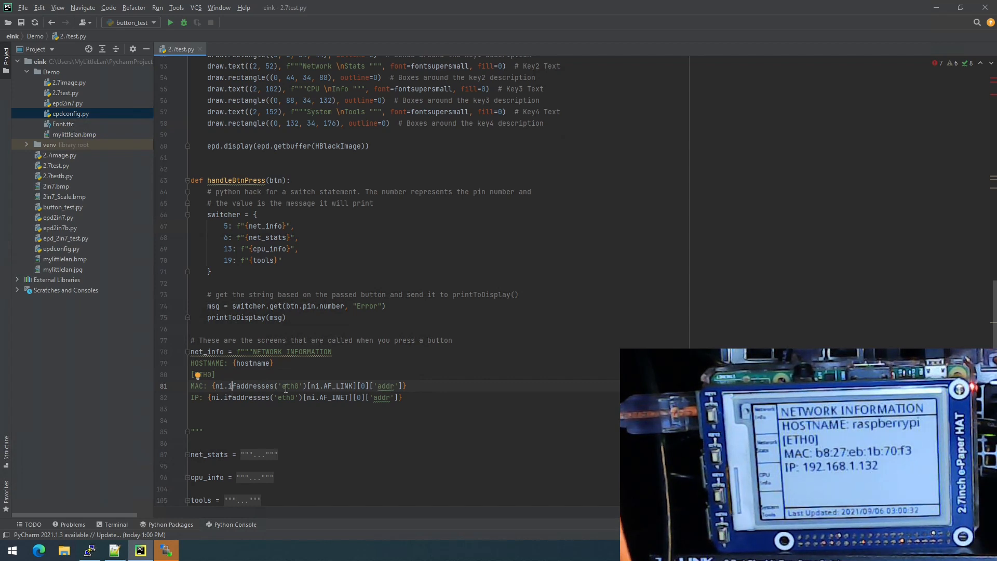
Mark the eth0 interface name in the MAC line, then the IP line and trailing blank lines
left_click(305, 386)
left_click_drag(303, 386, 279, 386)
left_click(201, 386)
left_click_drag(219, 408, 220, 420)
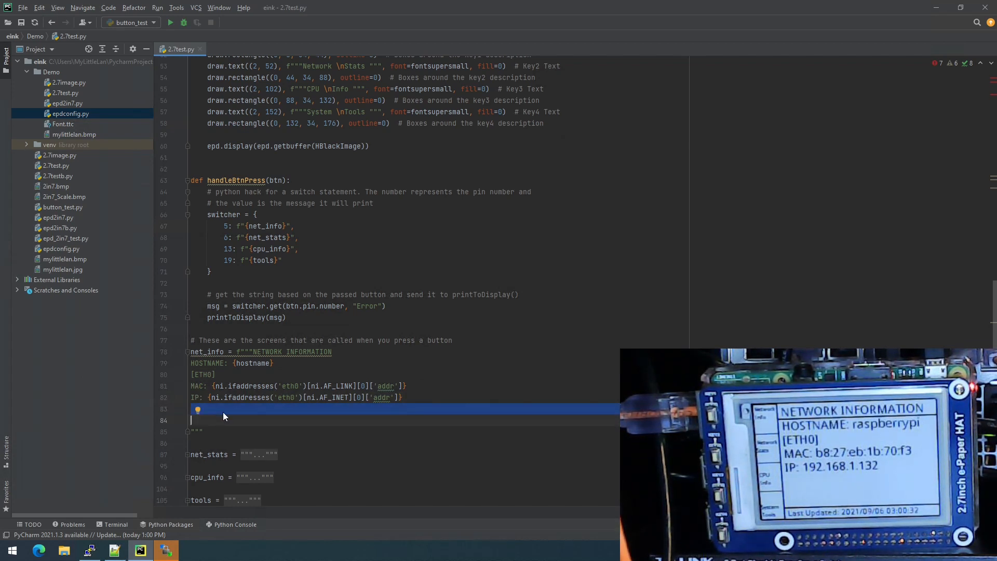
Collapse net_info, peek at net_stats and cpu_info, then expand the tools string
left_click(188, 352)
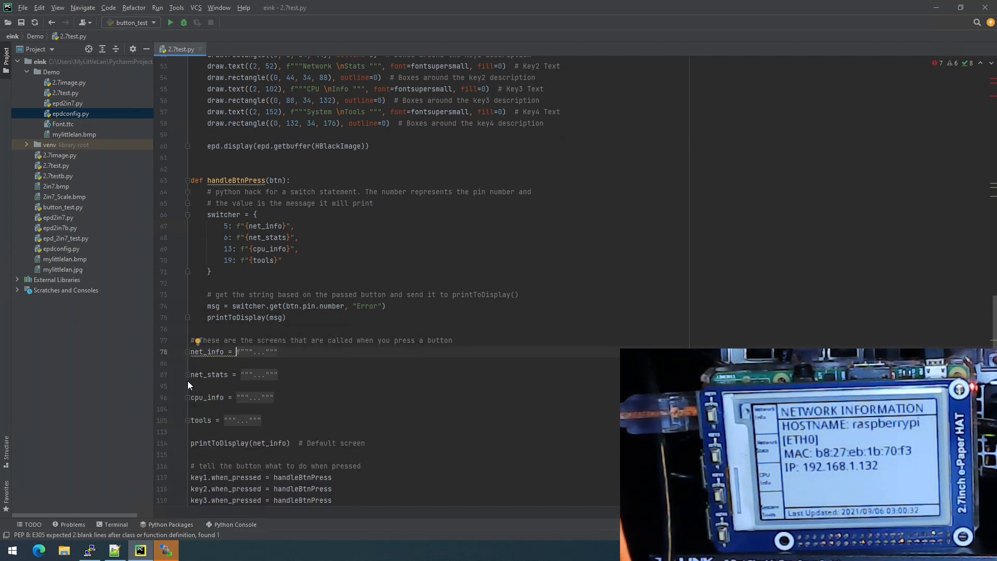
left_click(188, 377)
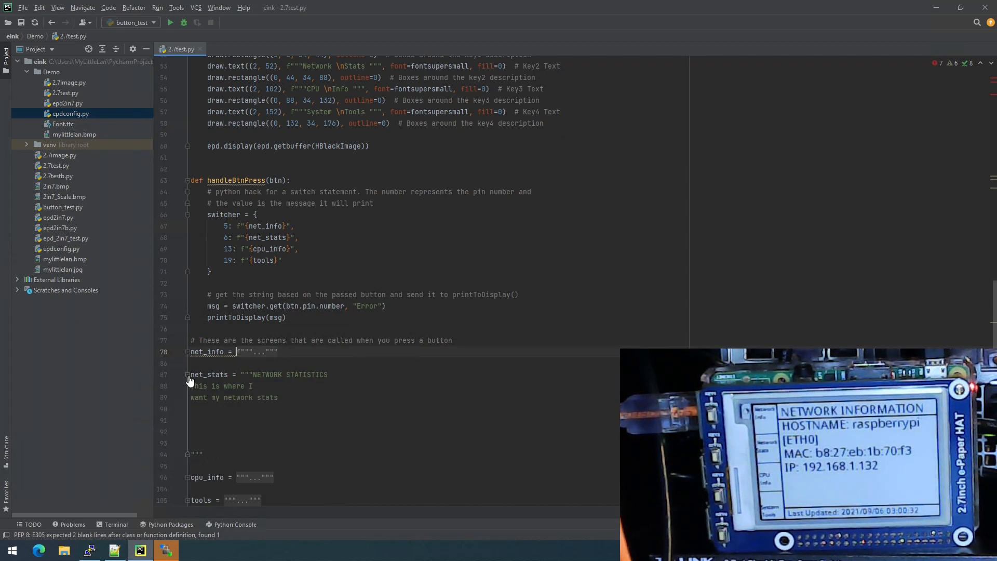
left_click(188, 374)
left_click(188, 397)
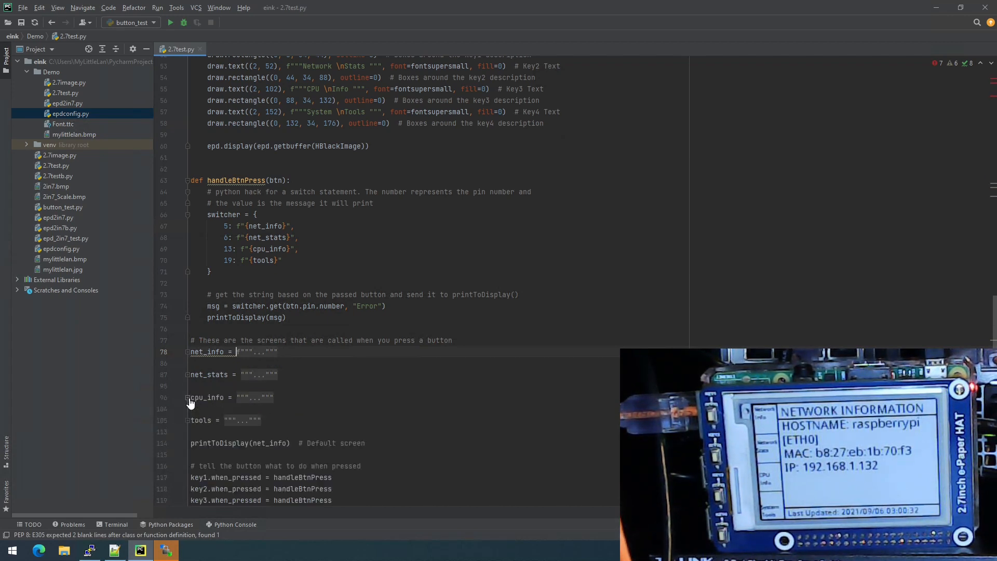
left_click(188, 420)
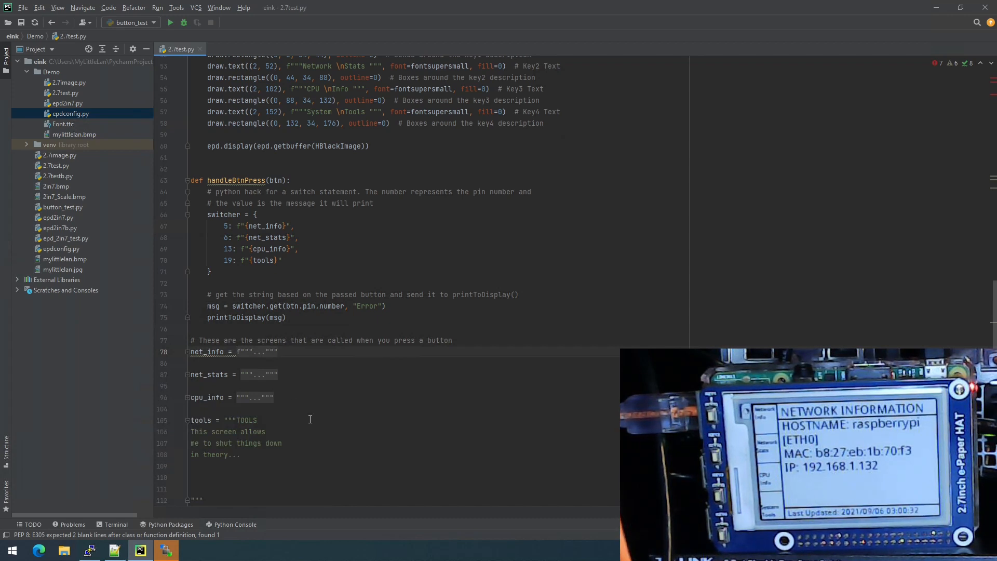
scroll(316, 440, "down", 1)
scroll(315, 440, "up", 1)
scroll(253, 337, "up", 1)
scroll(253, 337, "up", 2)
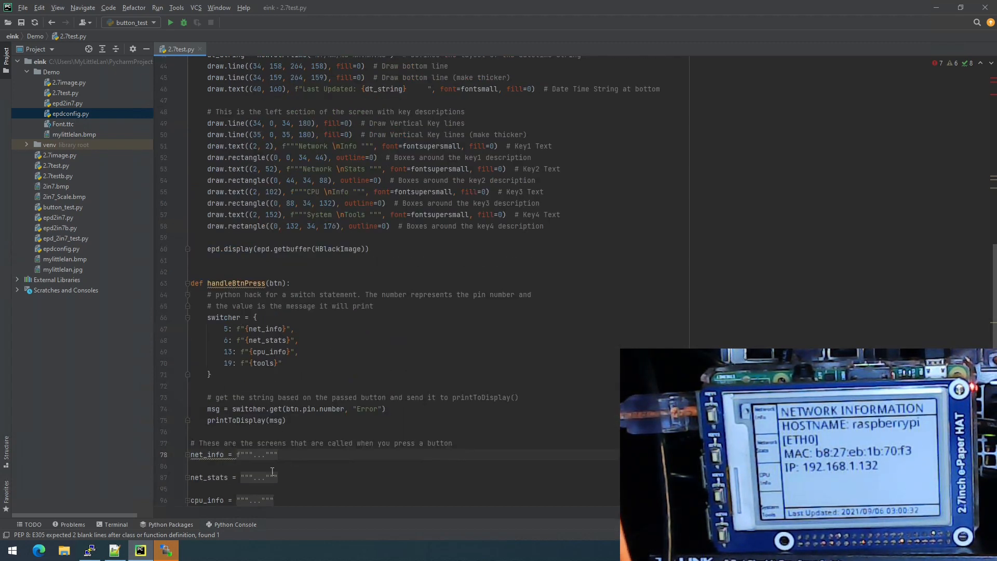
scroll(273, 225, "up", 4)
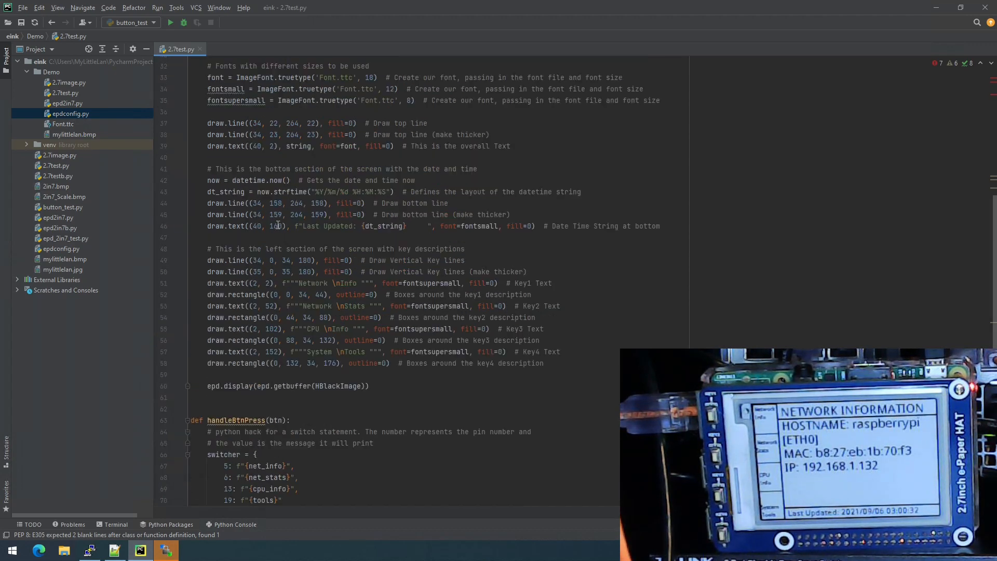
scroll(272, 210, "up", 4)
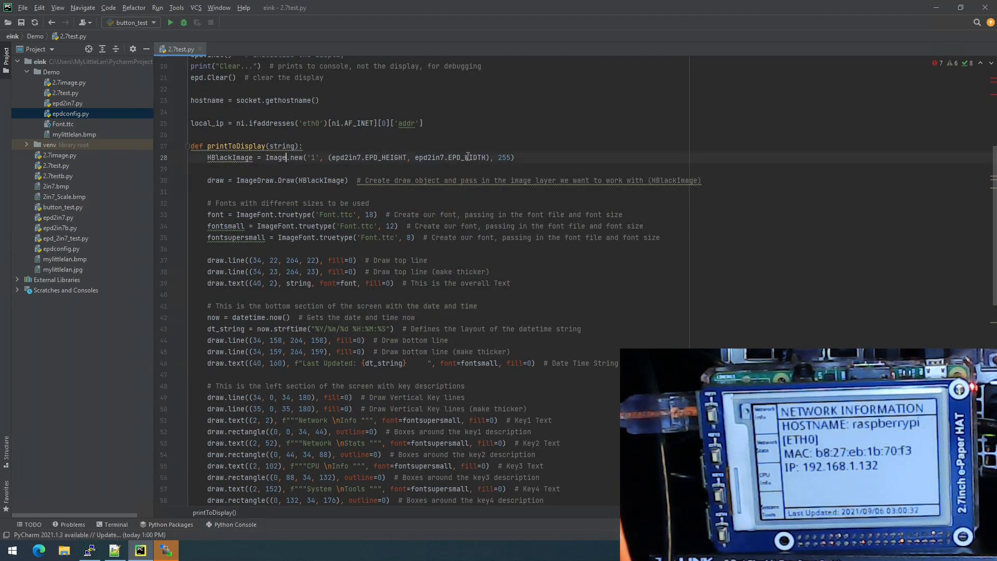
Select the Image.new line in printToDisplay, then select Font.ttc in the Project tree
left_click_drag(515, 158, 207, 158)
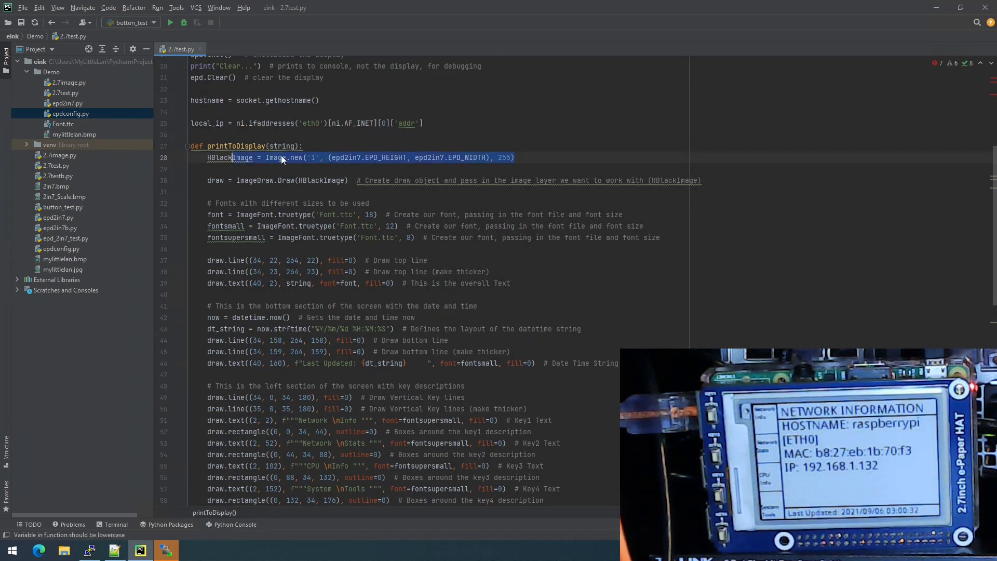
left_click(436, 205)
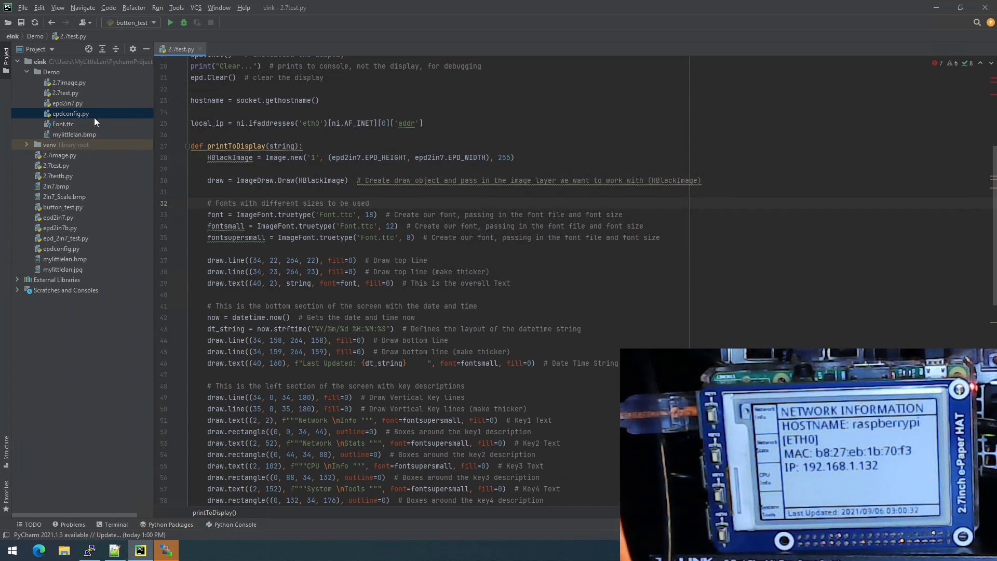
left_click(63, 124)
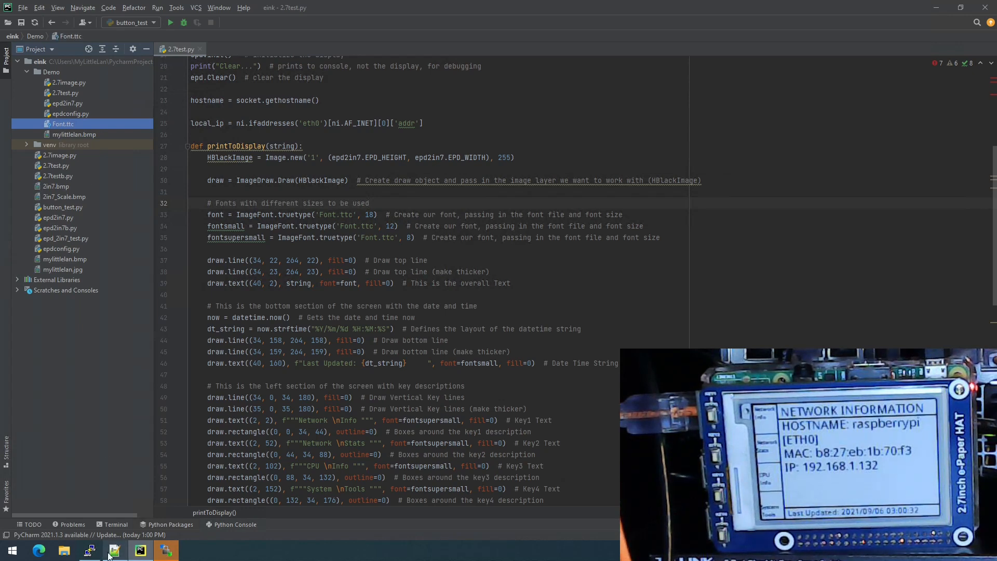
Bring up WinSCP and confirm Font.ttc sits in the Pi's einkdemo folder, then minimize it
left_click(90, 551)
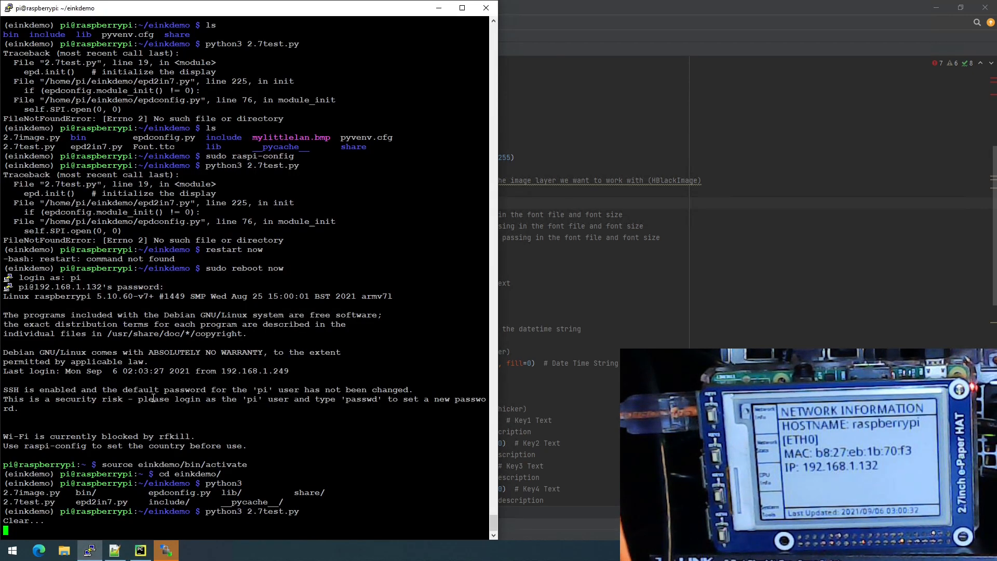
left_click(140, 551)
left_click(166, 550)
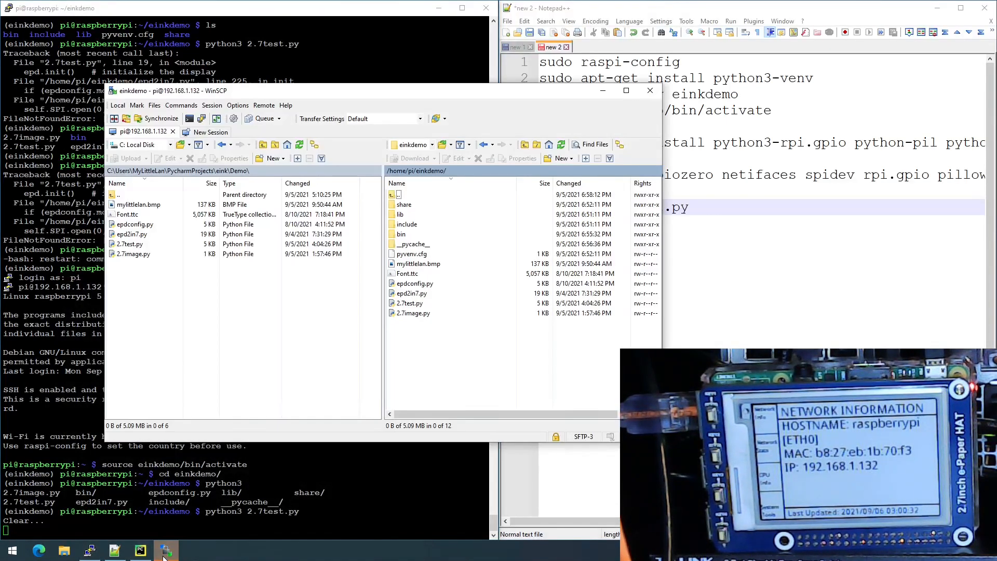
left_click(408, 273)
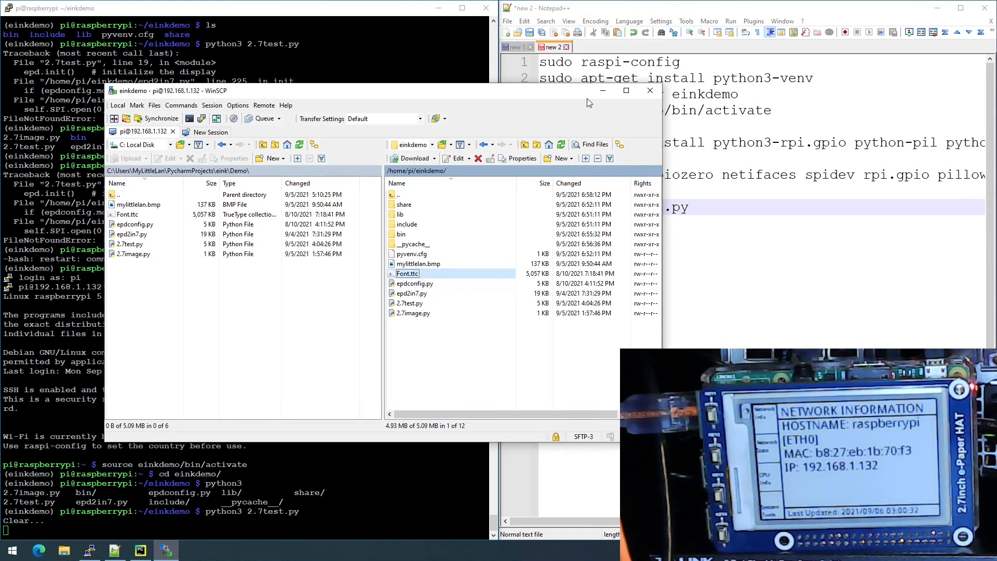
left_click(601, 92)
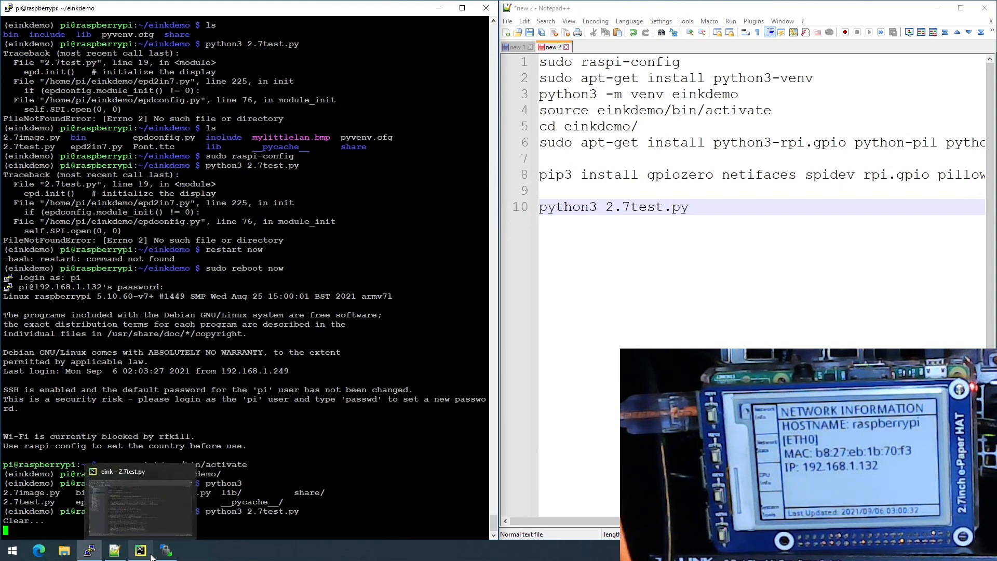
Flip between PyCharm, WinSCP and PuTTY on the taskbar, ending on the 2.7test.py code
mouse_move(140, 550)
left_click(141, 550)
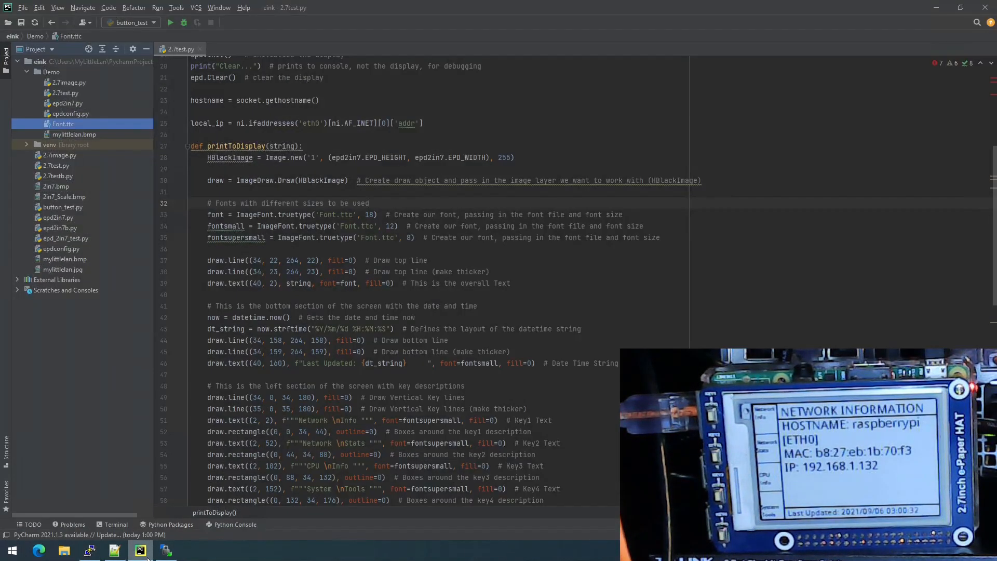
left_click(165, 552)
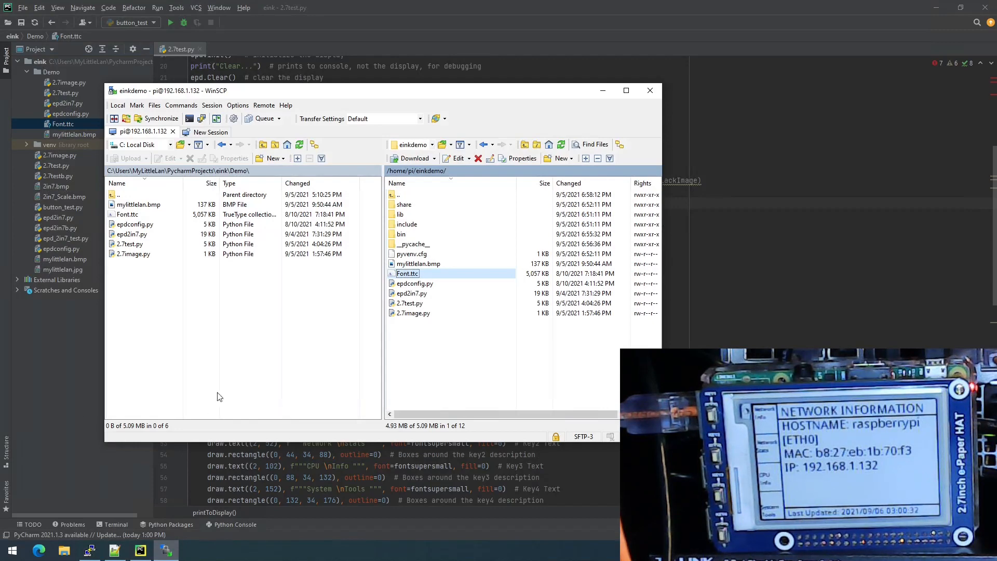
left_click(165, 551)
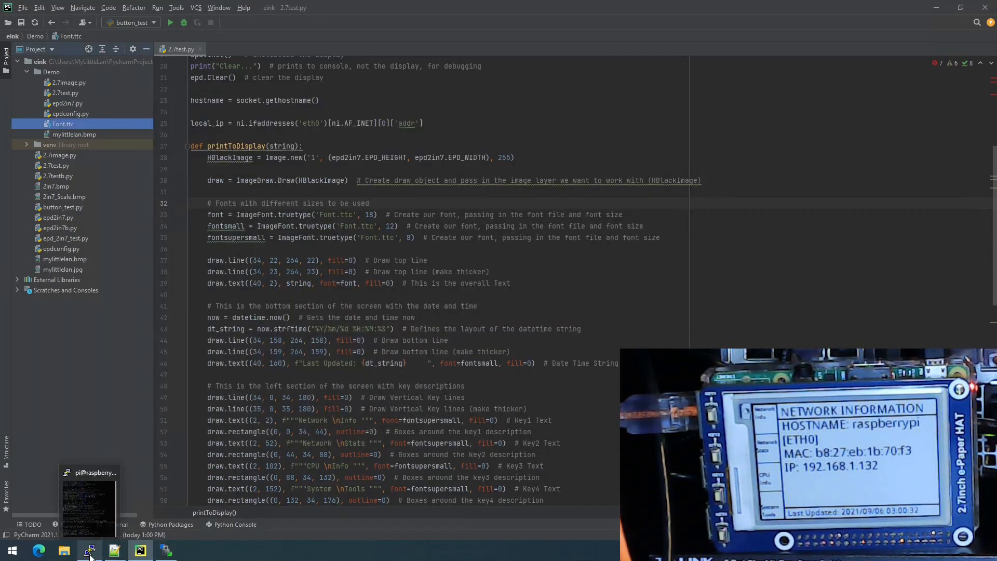
left_click(89, 551)
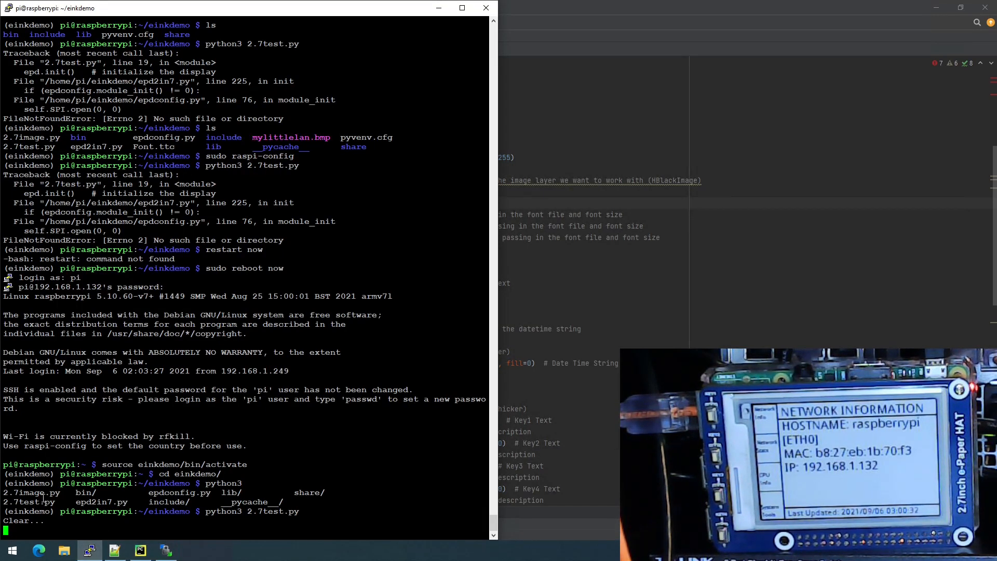
left_click(141, 551)
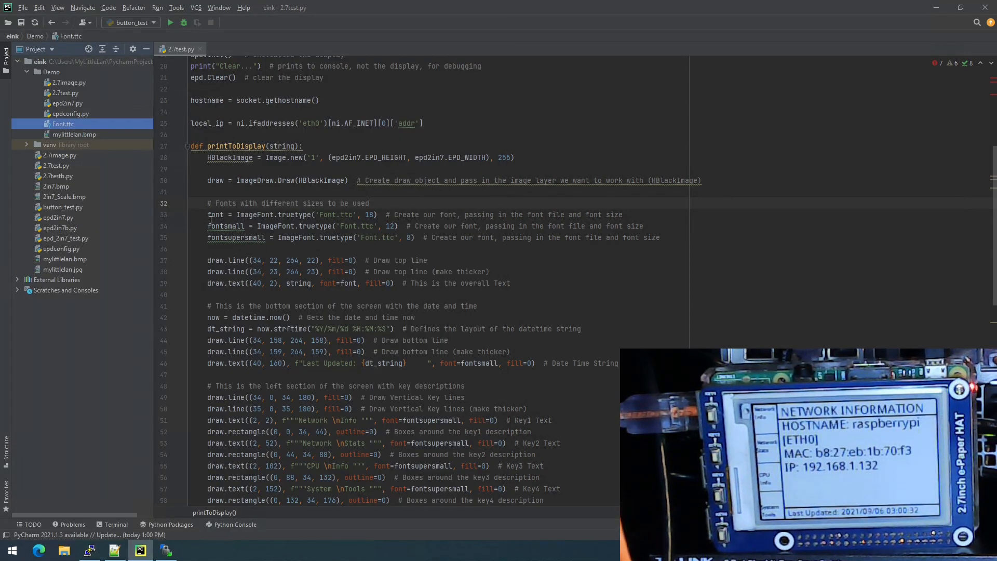
left_click_drag(493, 271, 193, 260)
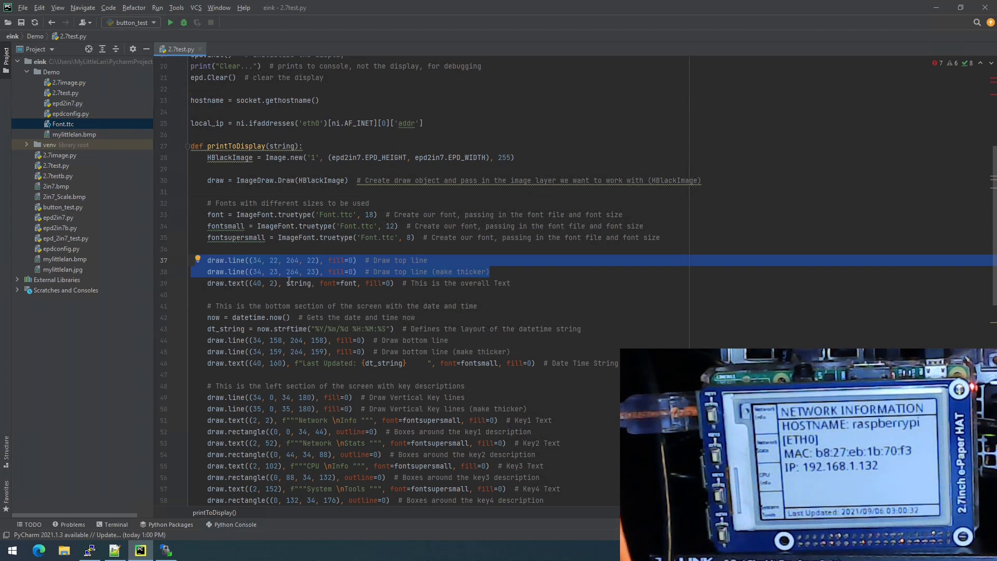
mouse_move(299, 283)
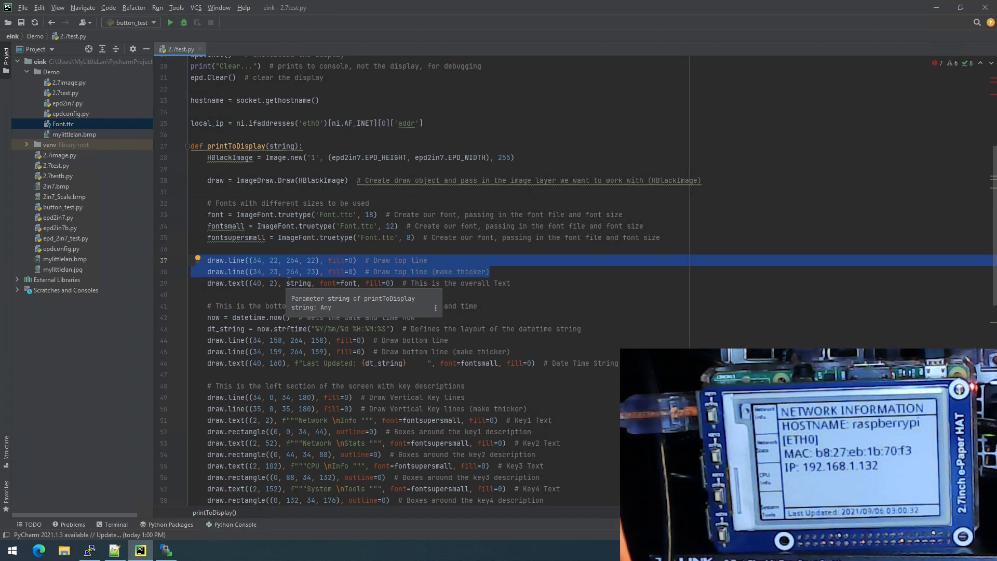
mouse_move(512, 283)
left_mouse_down()
mouse_move(399, 283)
mouse_move(410, 283)
left_mouse_up()
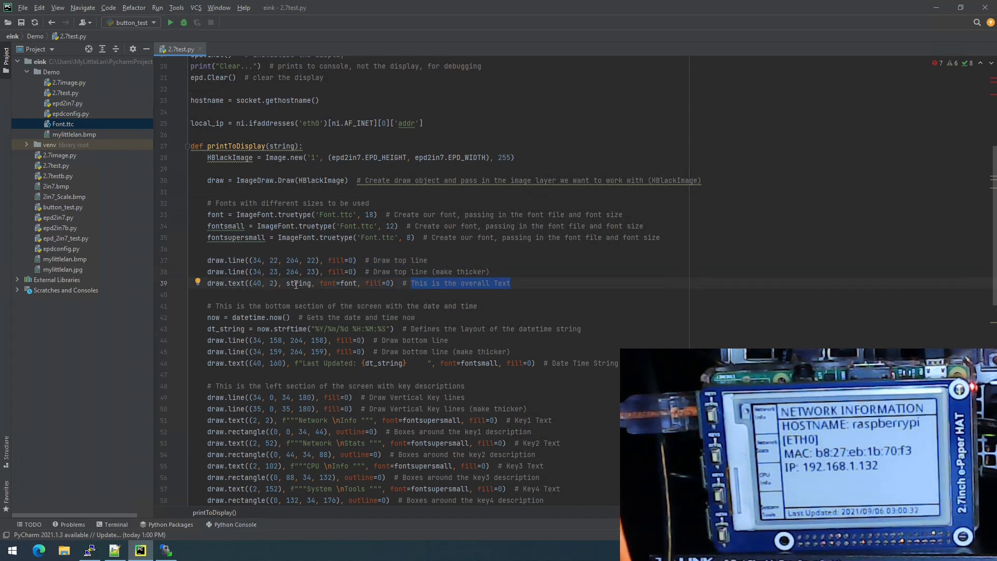
scroll(164, 395, "down", 8)
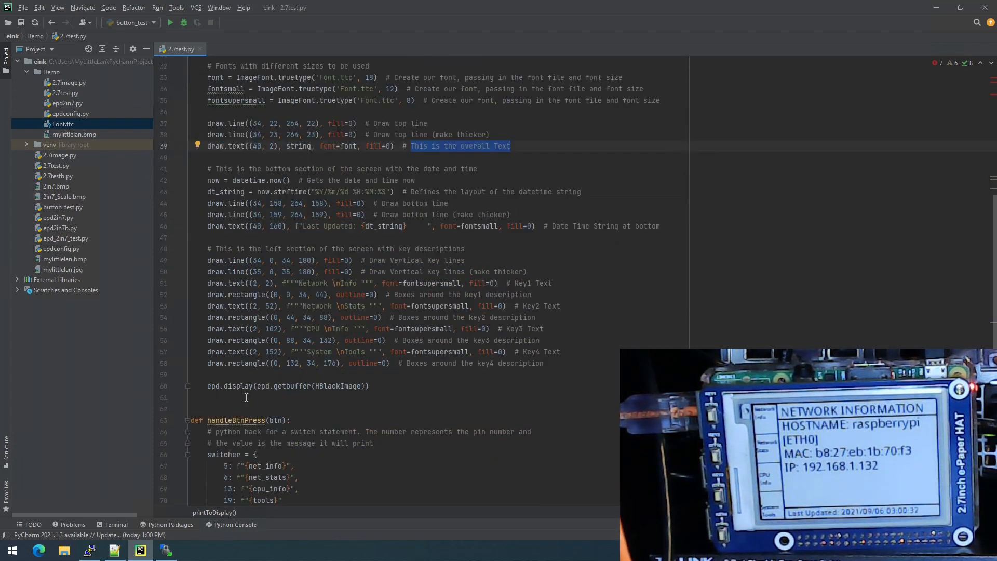
scroll(202, 393, "down", 6)
scroll(248, 389, "down", 4)
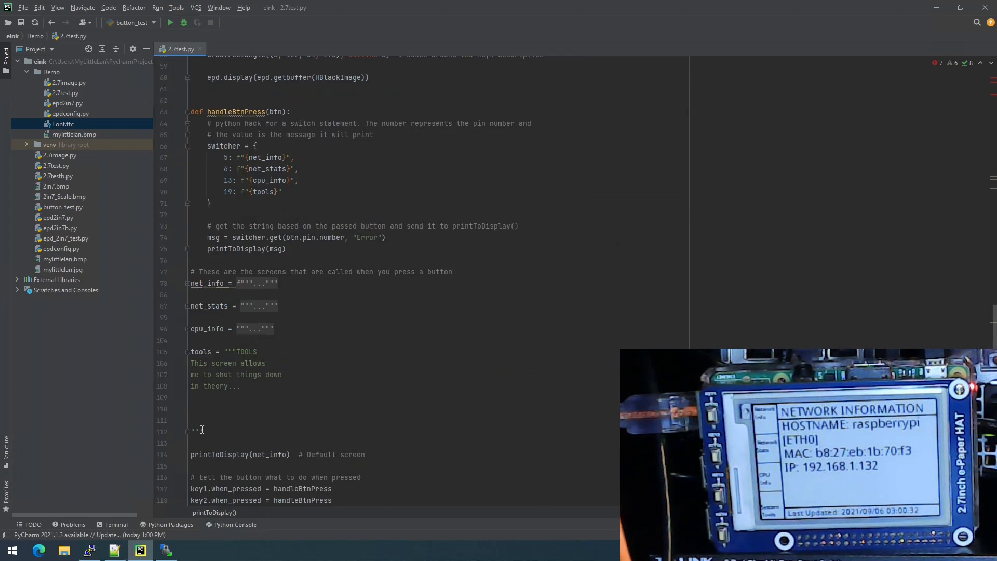
left_click_drag(209, 424, 238, 352)
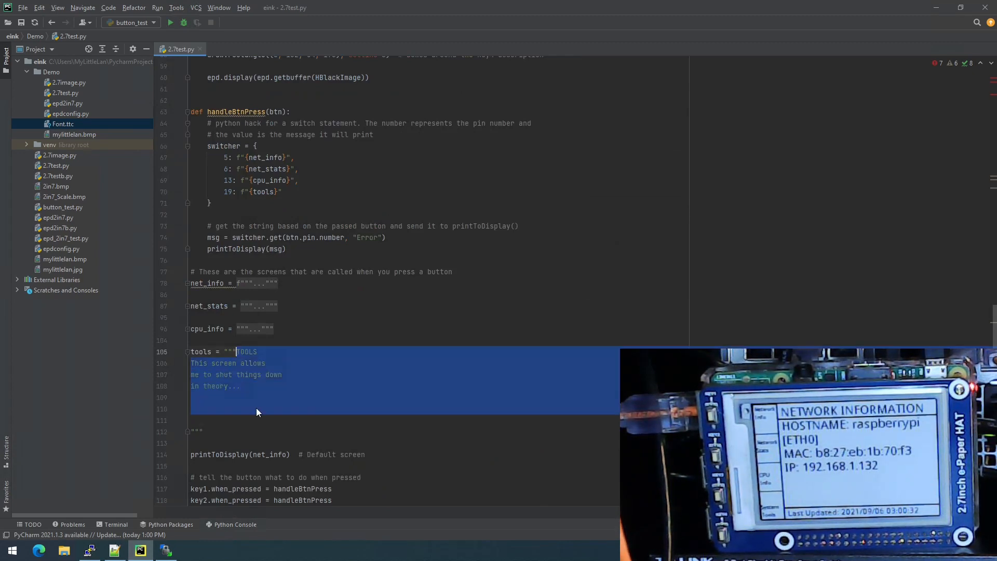
scroll(256, 407, "up", 5)
scroll(252, 407, "up", 5)
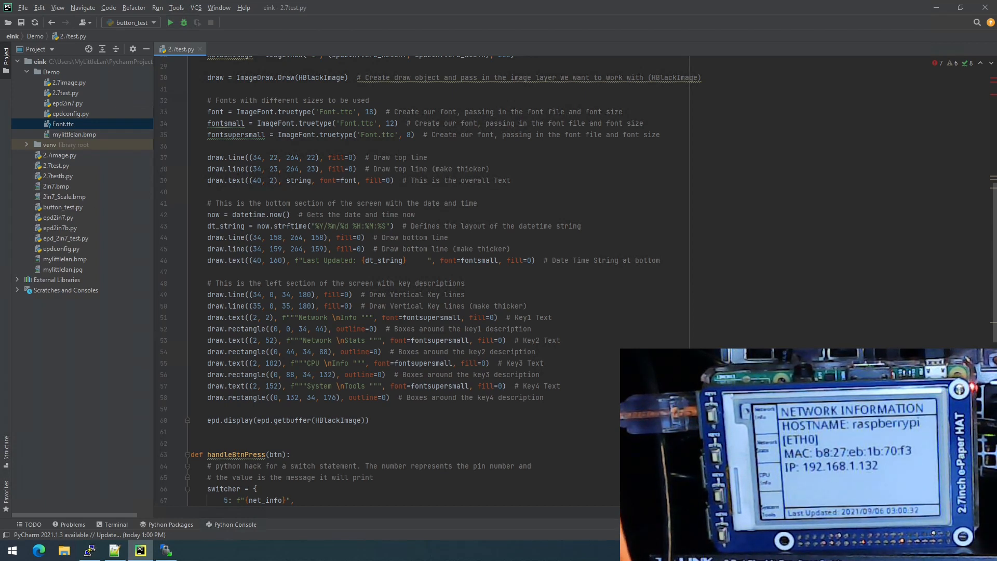
left_click_drag(248, 203, 473, 203)
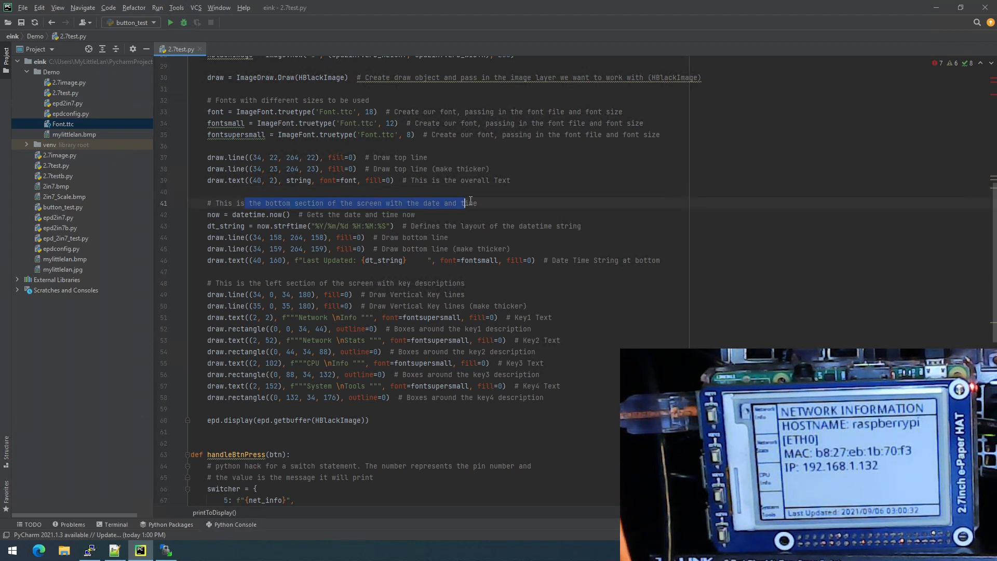
left_click(500, 204)
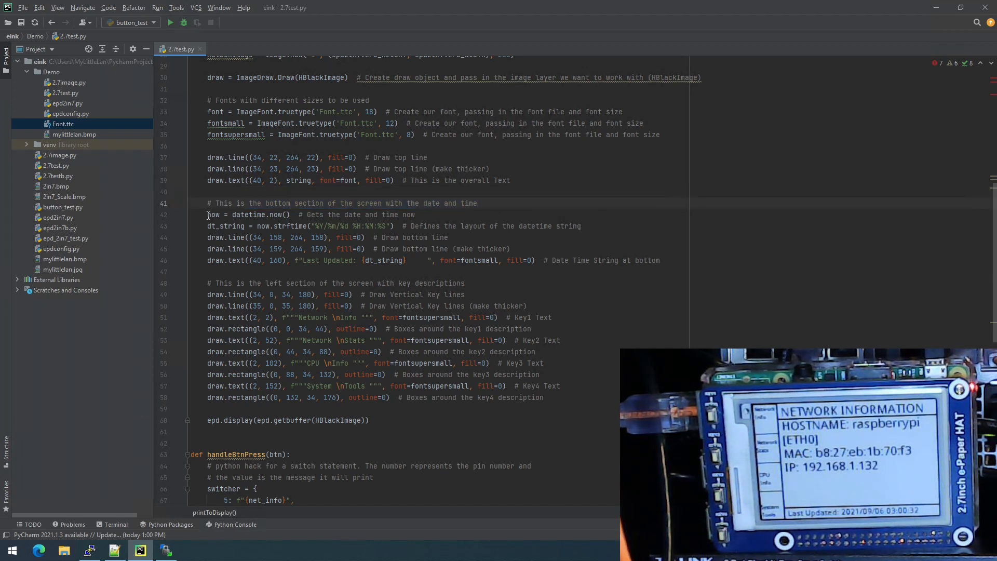
left_click_drag(233, 213, 292, 215)
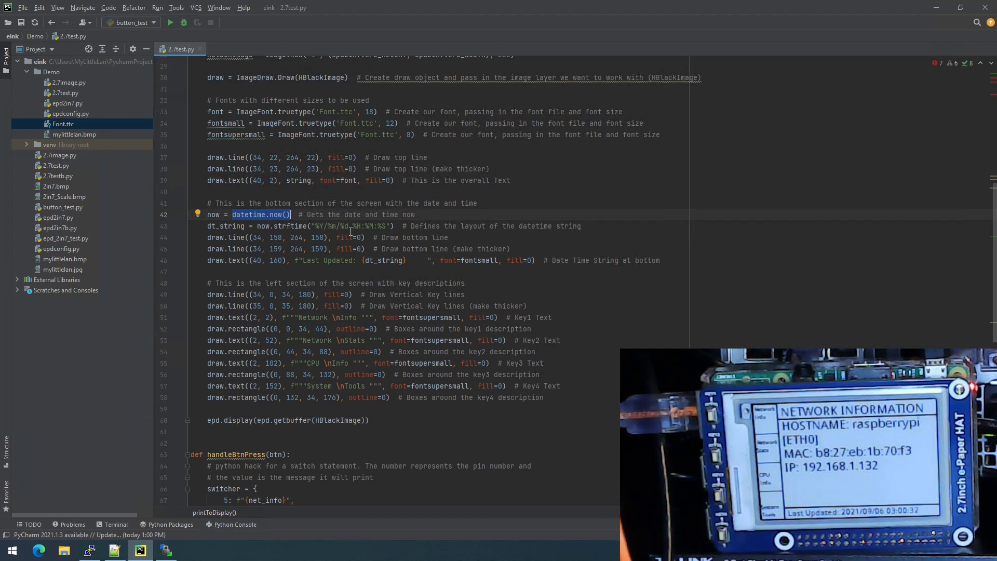
left_click_drag(309, 226, 391, 226)
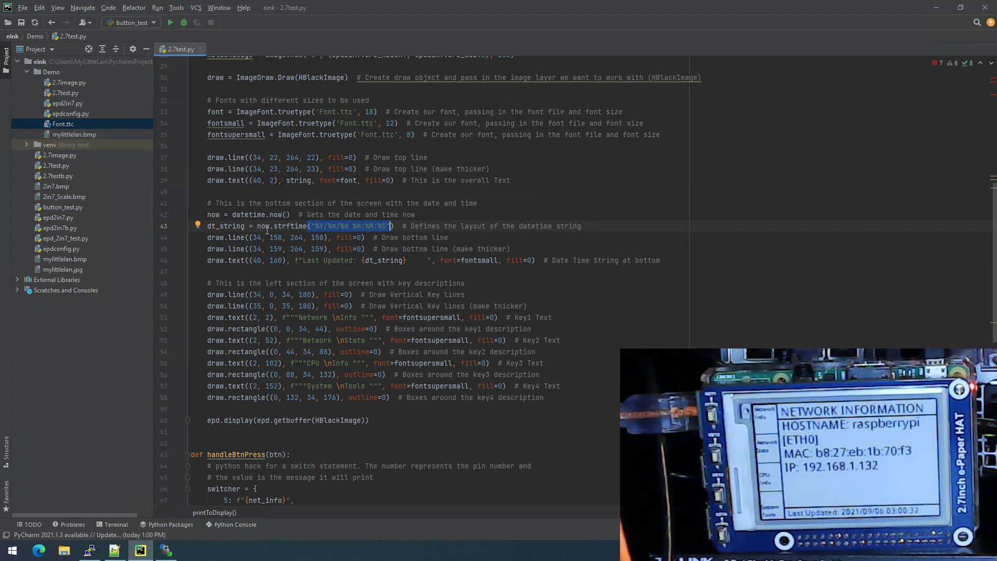
left_click_drag(303, 260, 410, 260)
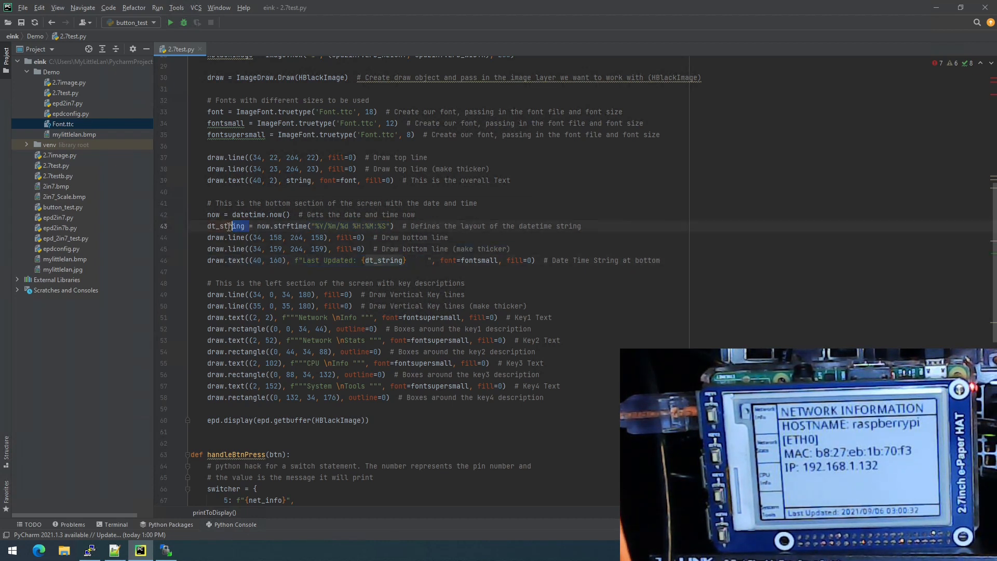
left_click_drag(245, 224, 208, 225)
double_click(212, 214)
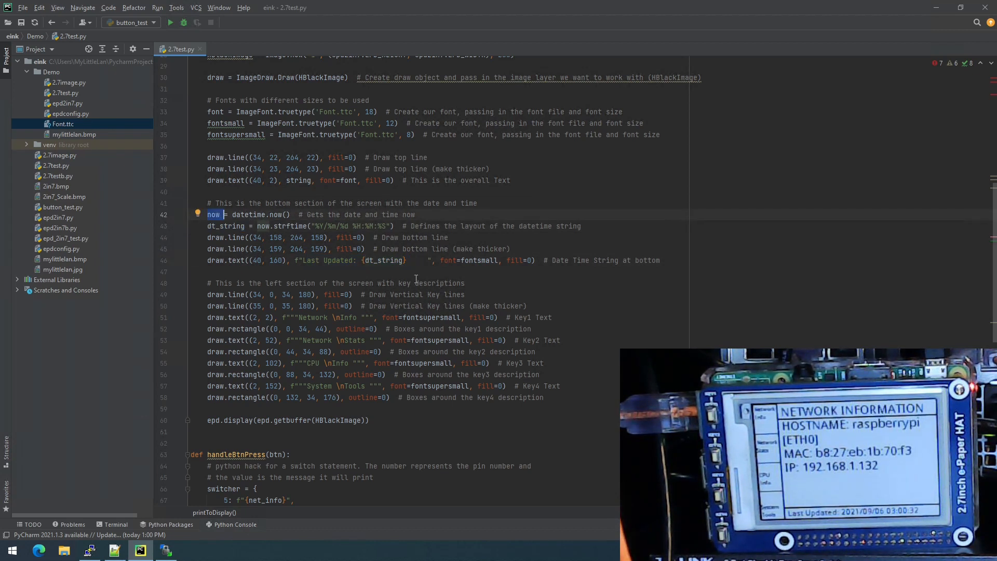
left_click(463, 260)
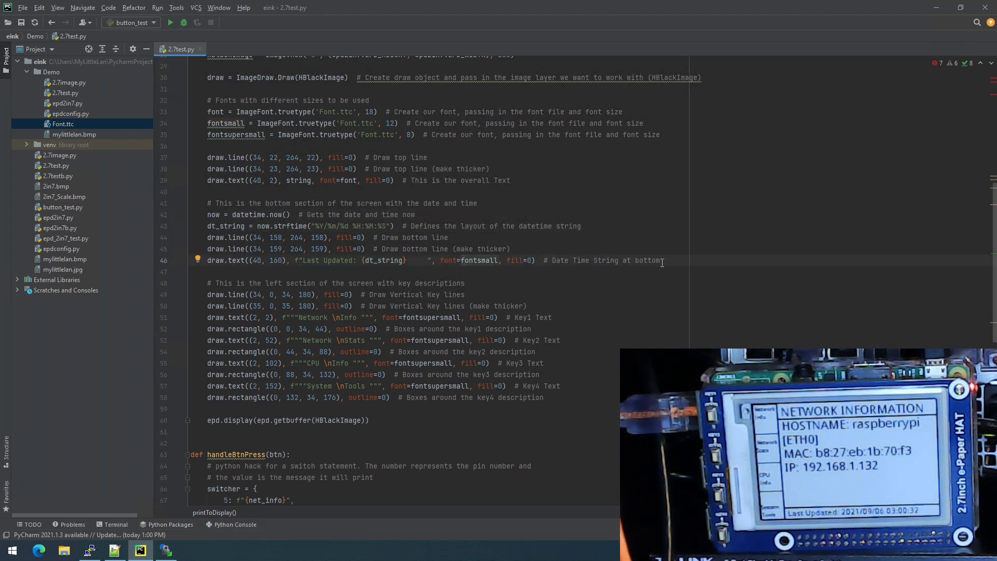
left_click_drag(499, 260, 455, 260)
left_click_drag(208, 295, 465, 295)
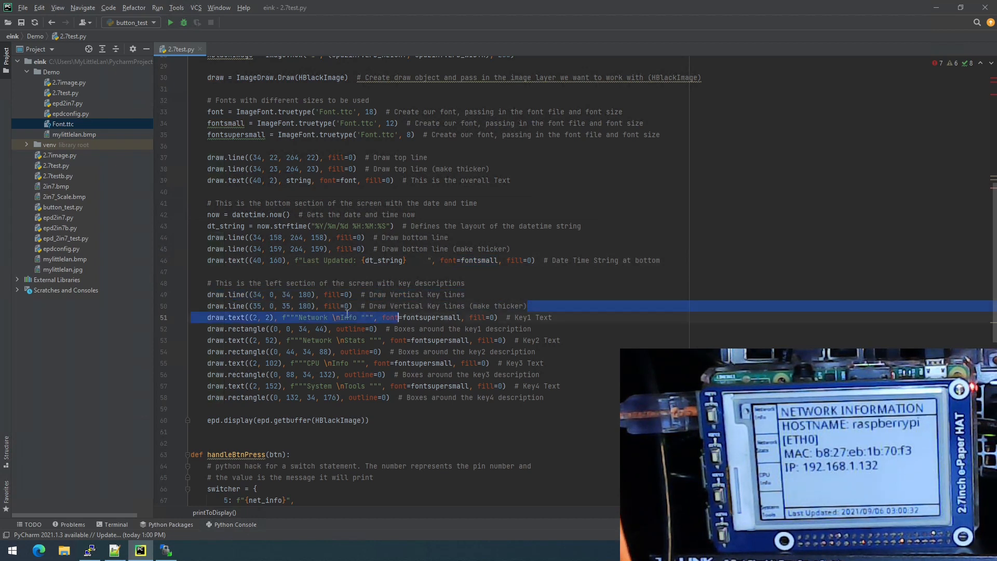
left_click_drag(527, 306, 285, 306)
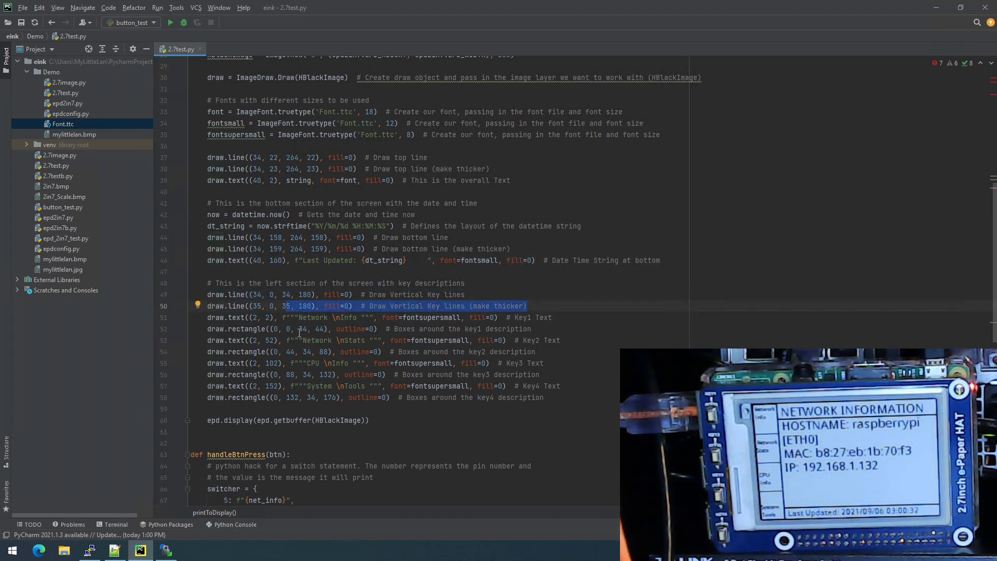
left_click_drag(208, 318, 570, 321)
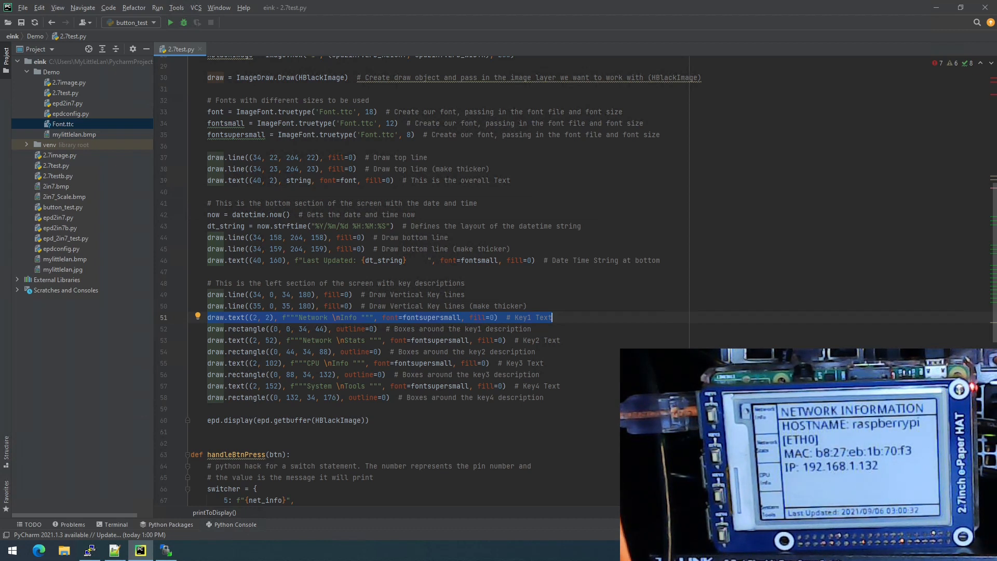
left_click(215, 329)
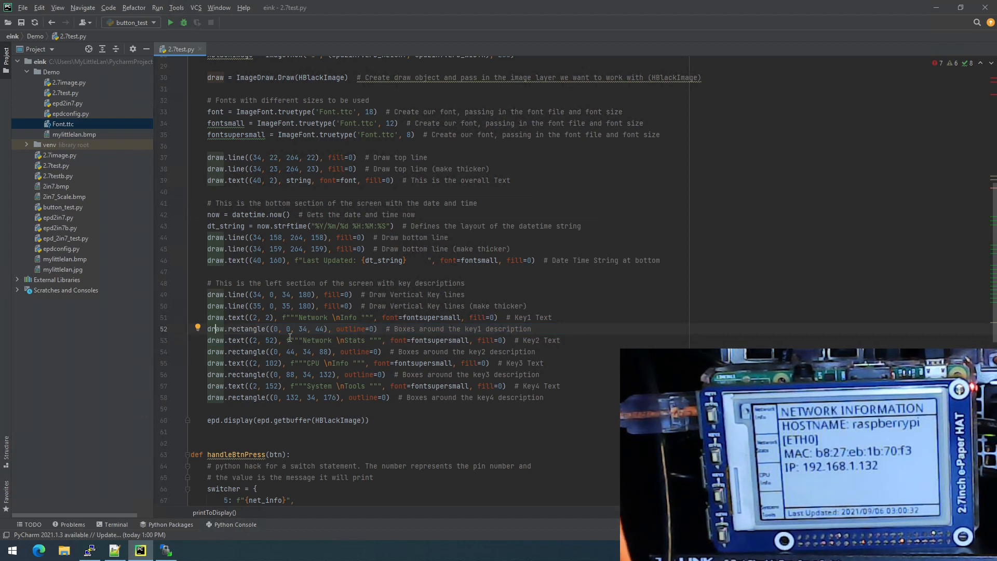
left_click(249, 329)
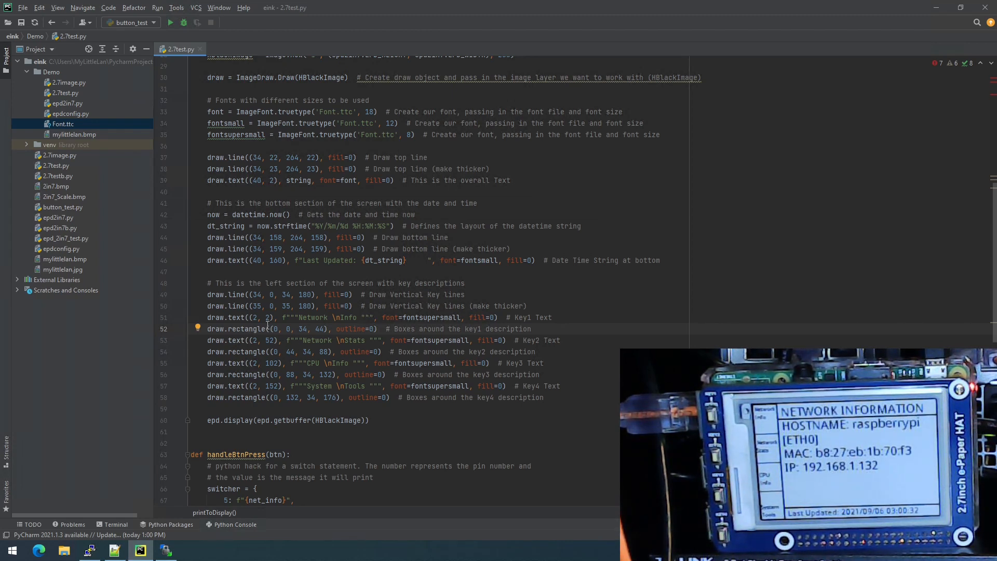
left_click_drag(268, 328, 220, 331)
left_click_drag(531, 330, 203, 330)
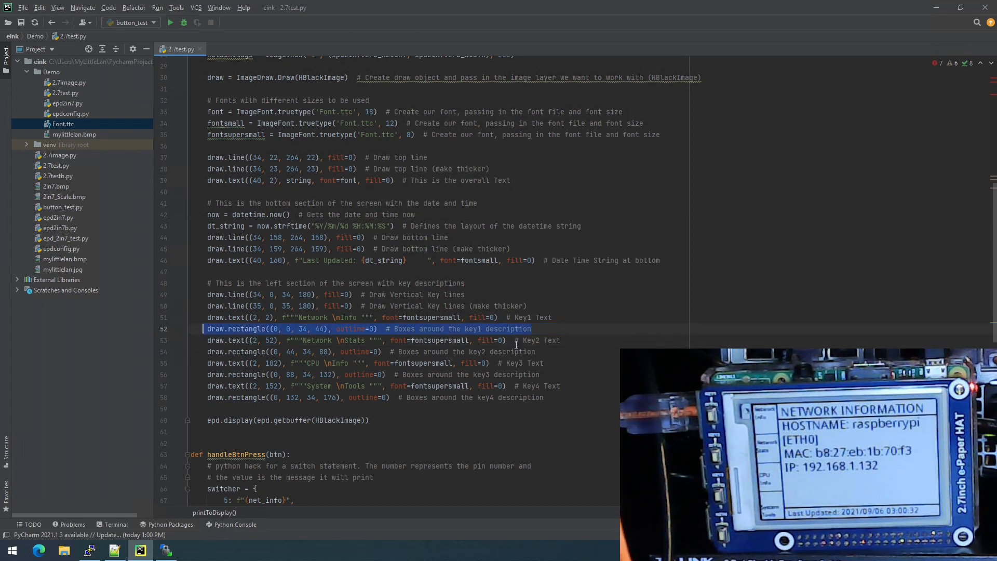
left_click(308, 340)
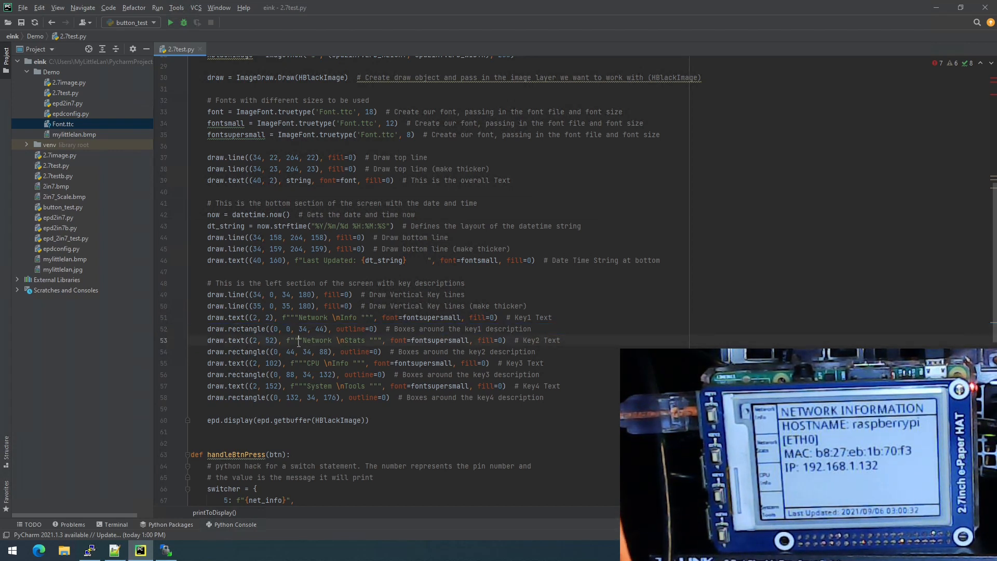
left_click_drag(298, 340, 471, 341)
left_click(335, 352)
left_click(319, 328)
left_click(294, 375)
scroll(467, 390, "down", 3)
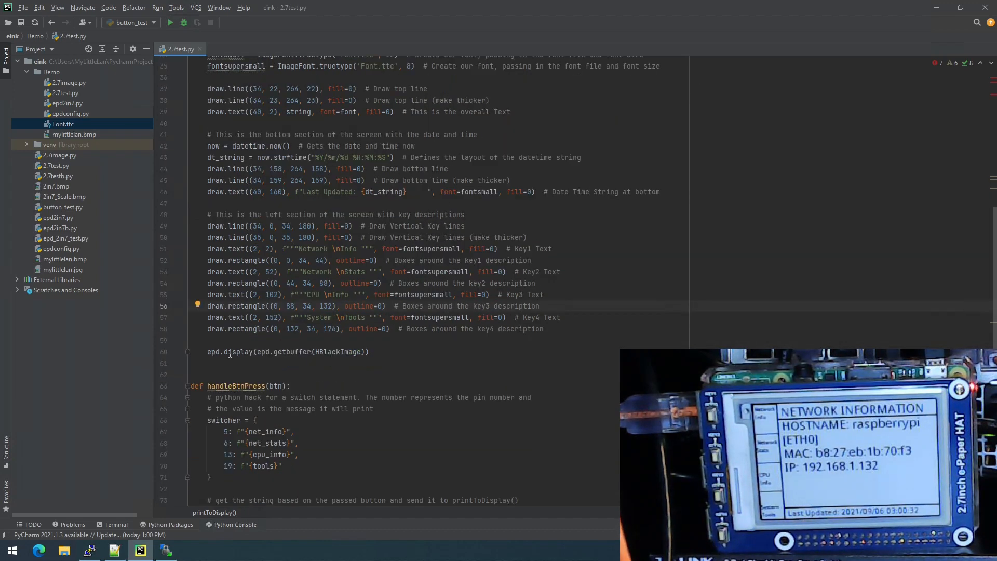
left_click_drag(207, 352, 252, 352)
left_click(374, 352)
left_click_drag(371, 351, 265, 351)
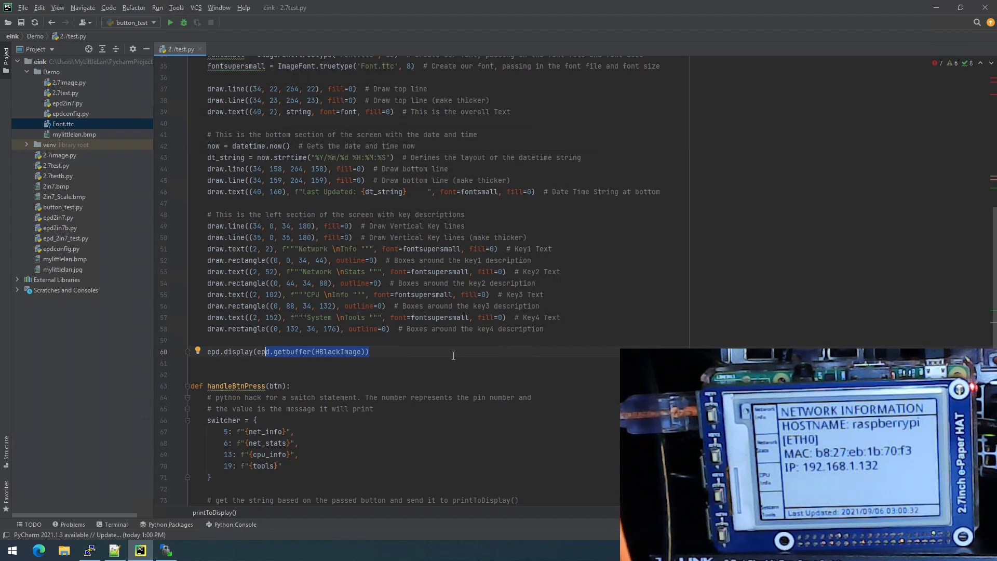
scroll(453, 356, "down", 5)
scroll(405, 346, "down", 8)
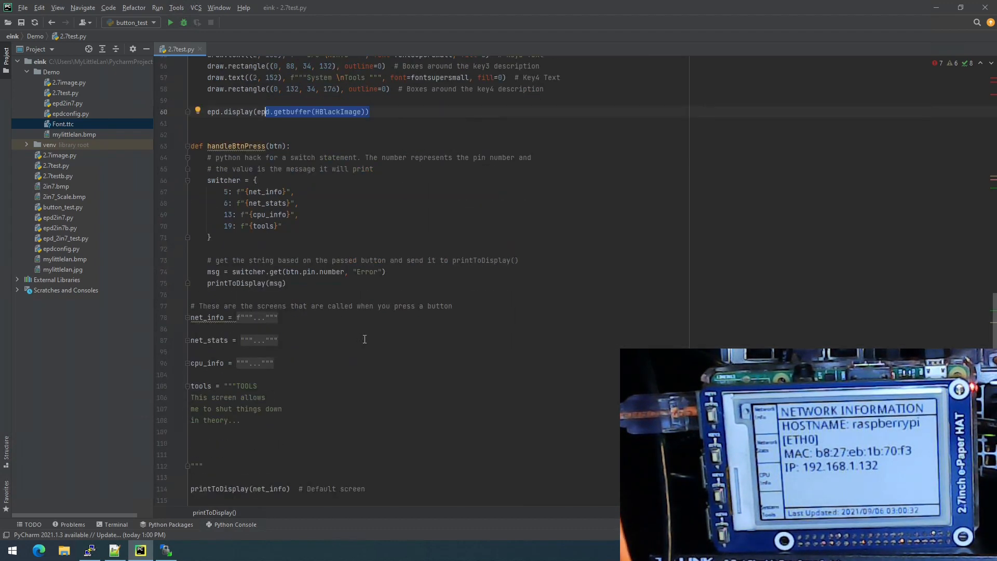
scroll(366, 344, "down", 3)
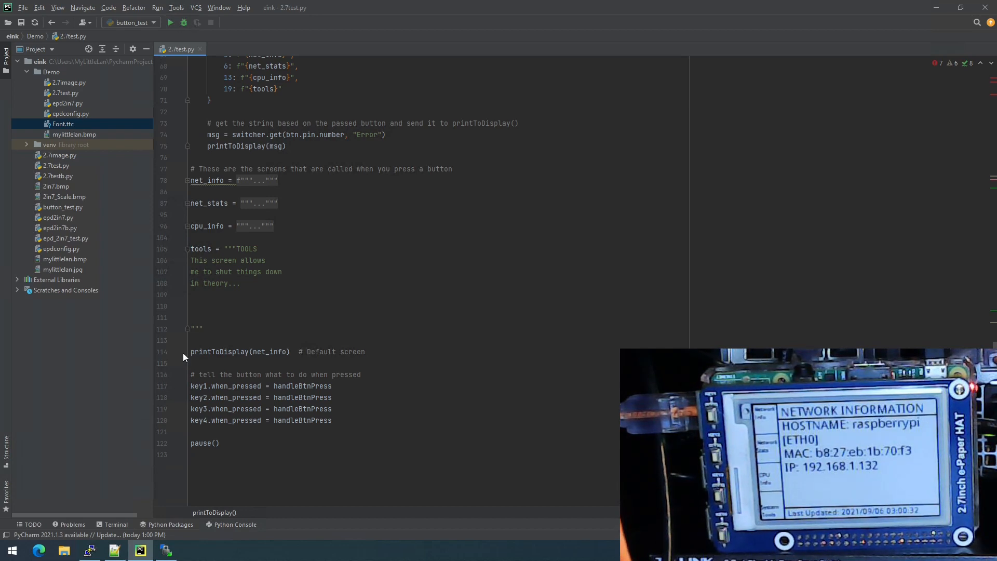
Show the PuTTY session running 2.7test.py via the taskbar icon, then hide it again
left_click(90, 552)
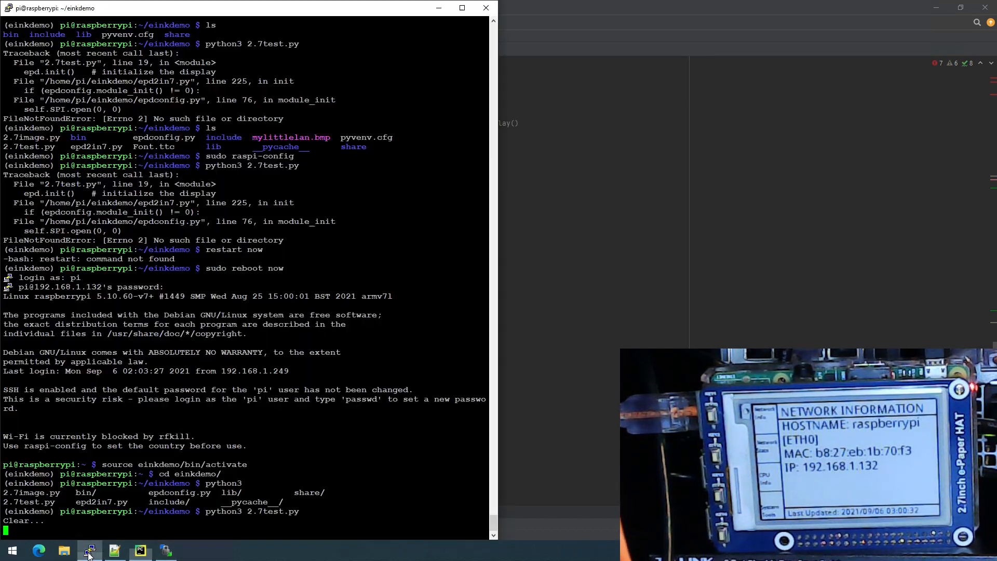
left_click(90, 552)
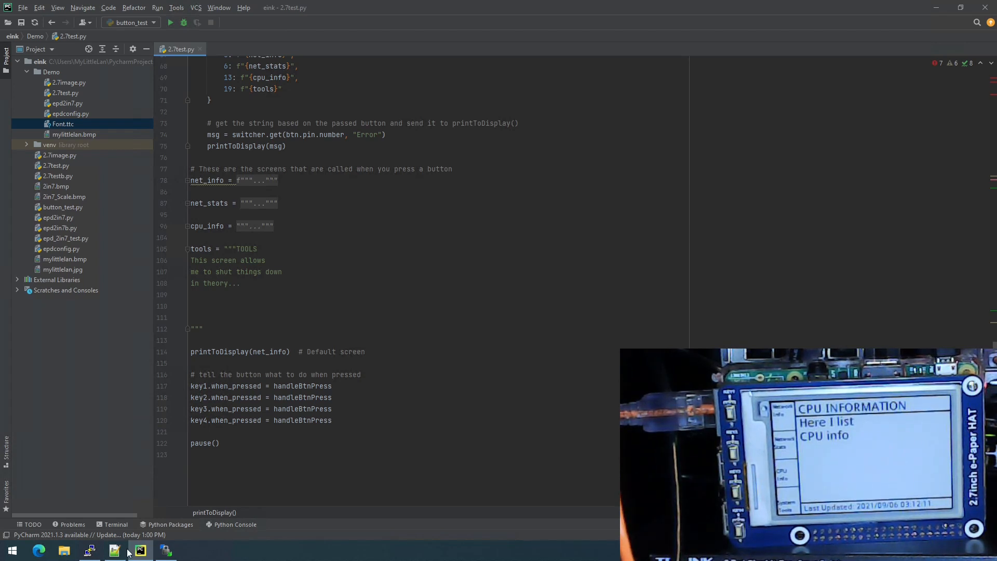
mouse_move(90, 550)
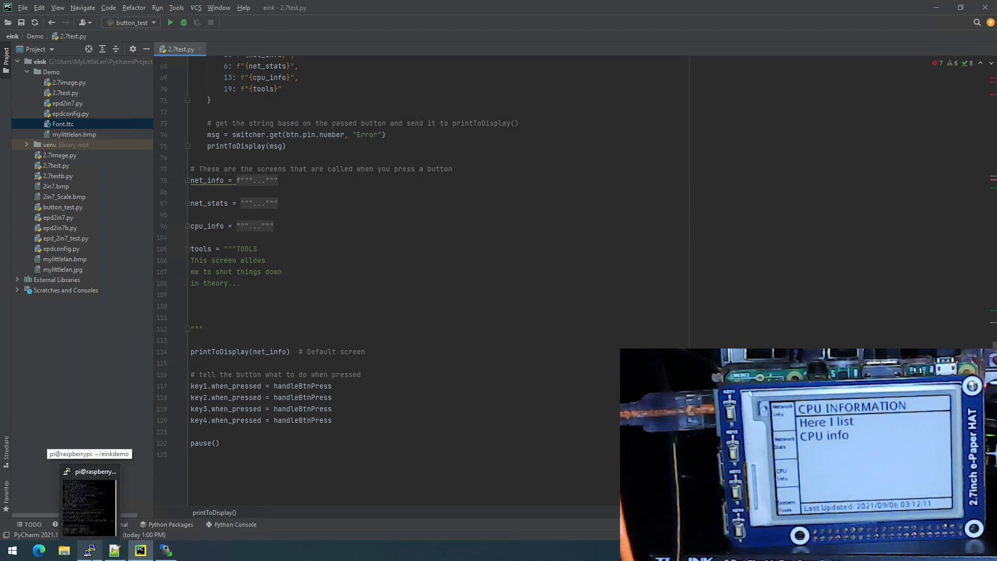
Stop 2.7test.py with Ctrl+C and run python3 2.7image.py from the recalled command
left_click(88, 499)
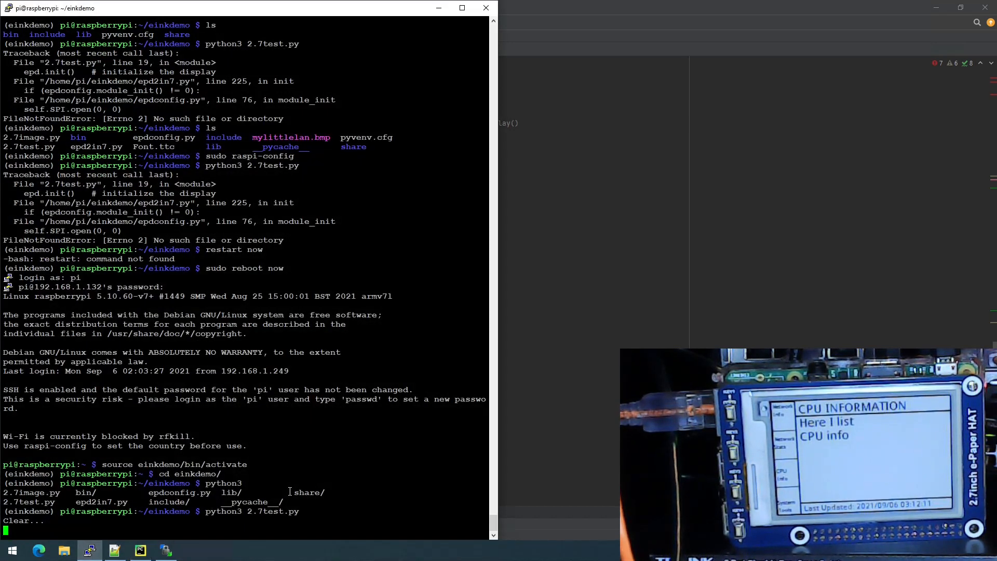
key("ctrl+c")
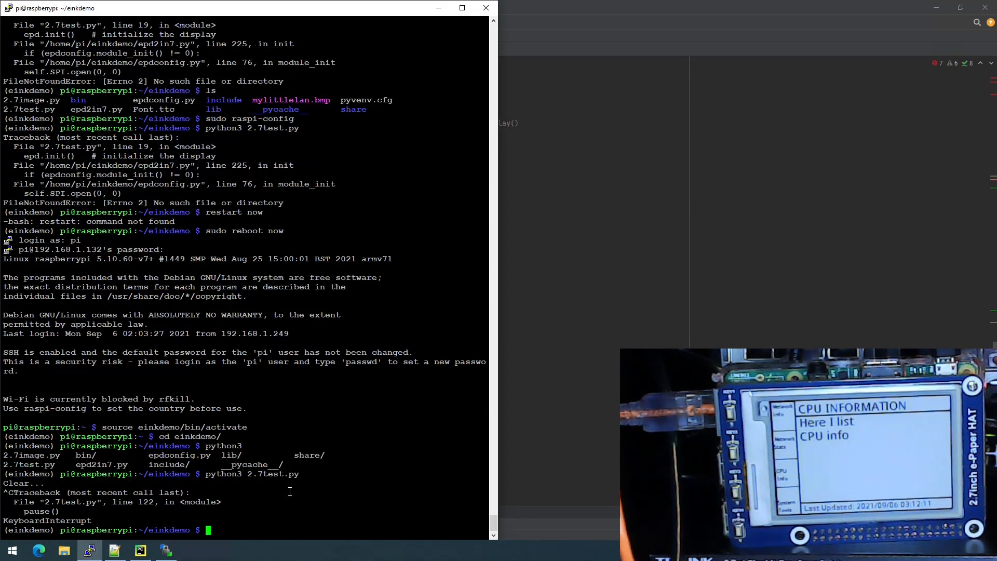
key("Up")
key("Left")
key("Left")
key("Left")
key("BackSpace")
key("BackSpace")
key("BackSpace")
key("BackSpace")
type("image")
key("Return")
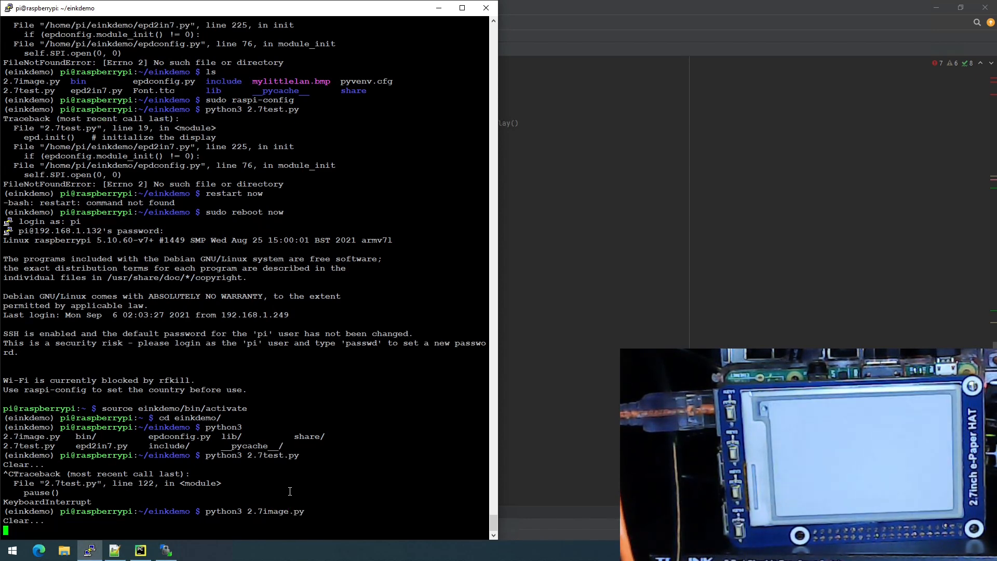
Load 2.7image.py in the editor and review the display-size comment, library path and expanded epd2in7 import
key("alt+Tab")
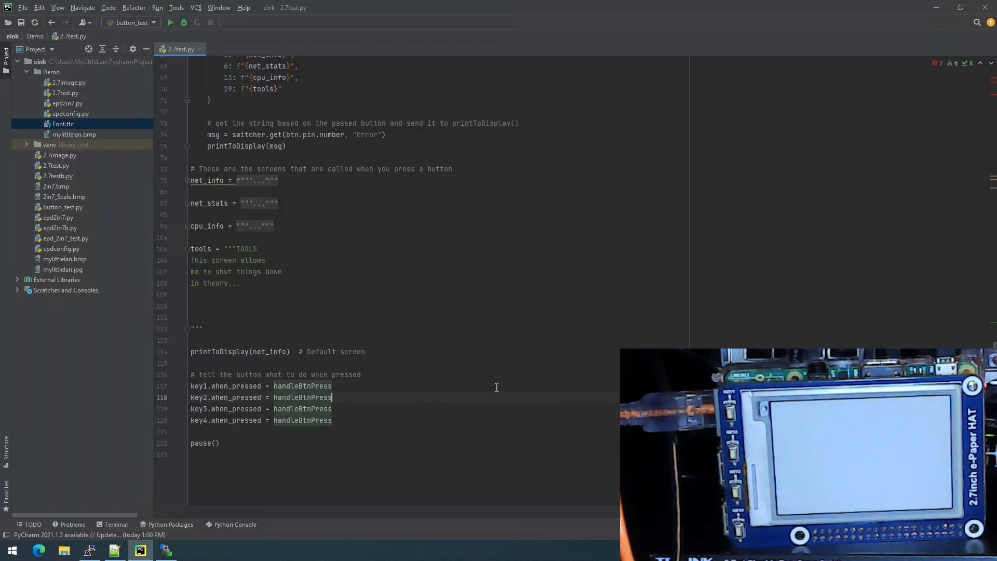
double_click(69, 83)
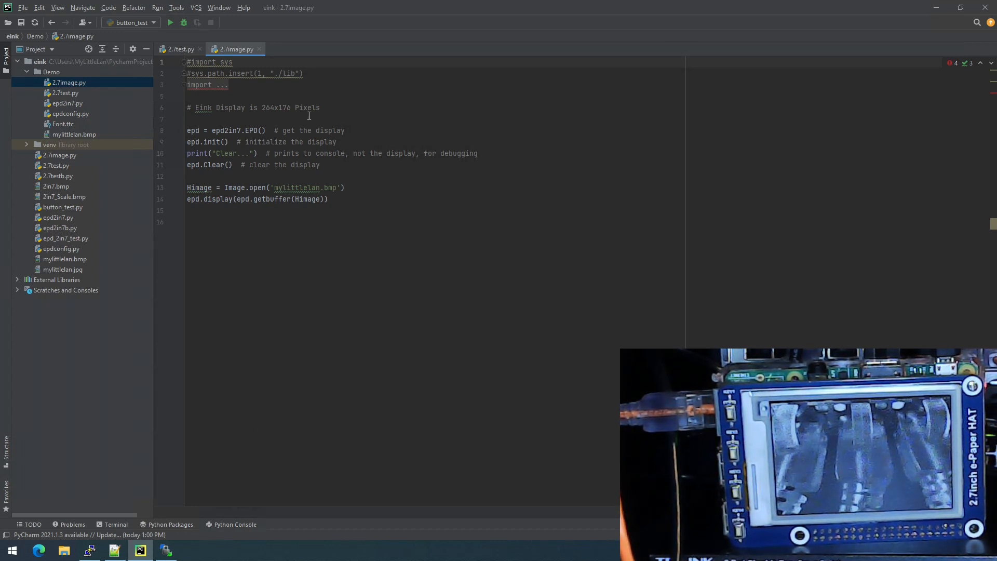
left_click_drag(322, 108, 187, 107)
left_click(304, 73)
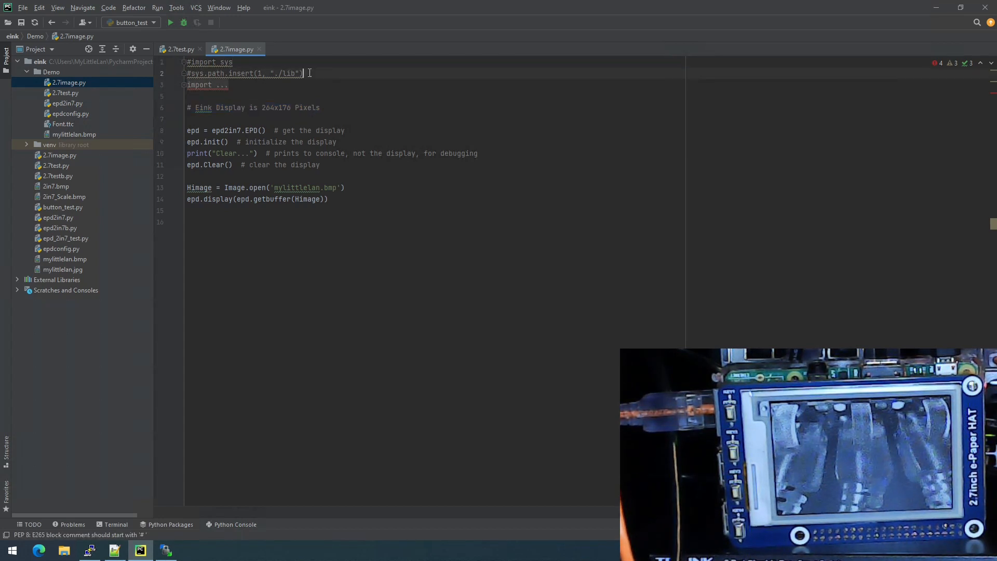
left_click(189, 85)
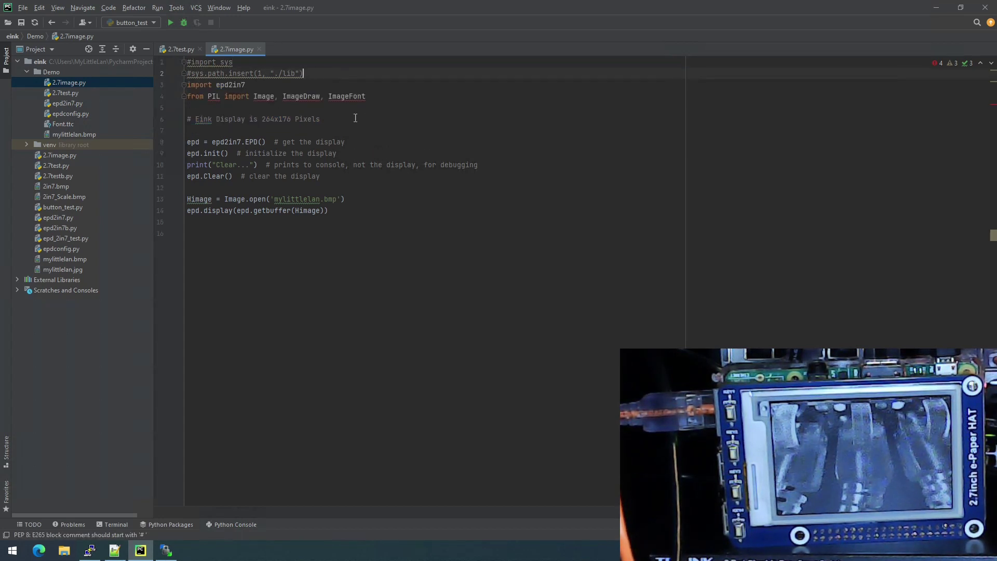
double_click(226, 85)
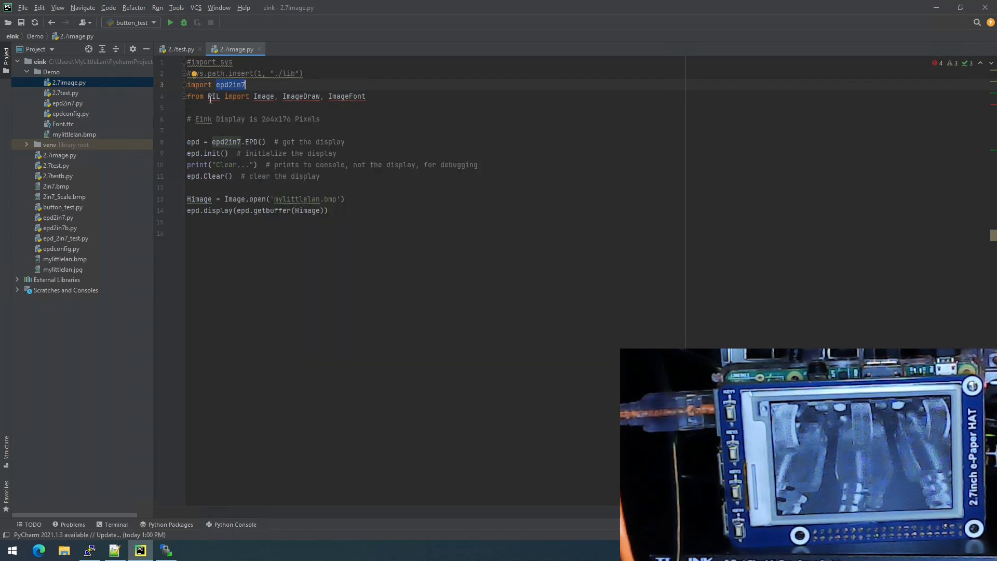
left_click(399, 105)
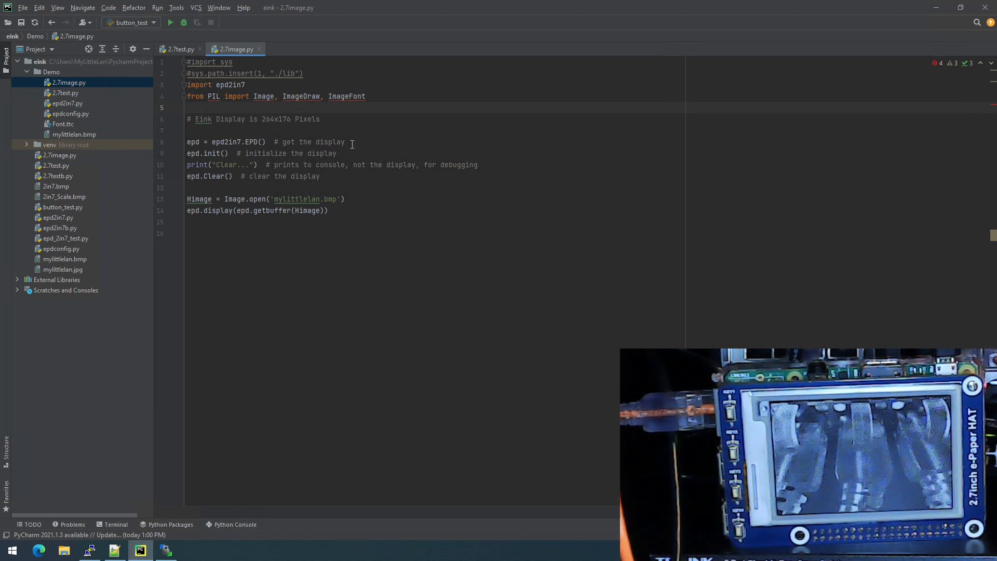
Walk through the display setup, debugging print, Image loading on line 13 and the final display call
mouse_move(345, 142)
left_mouse_down()
mouse_move(234, 143)
mouse_move(288, 153)
left_mouse_up()
left_click_drag(478, 164, 187, 176)
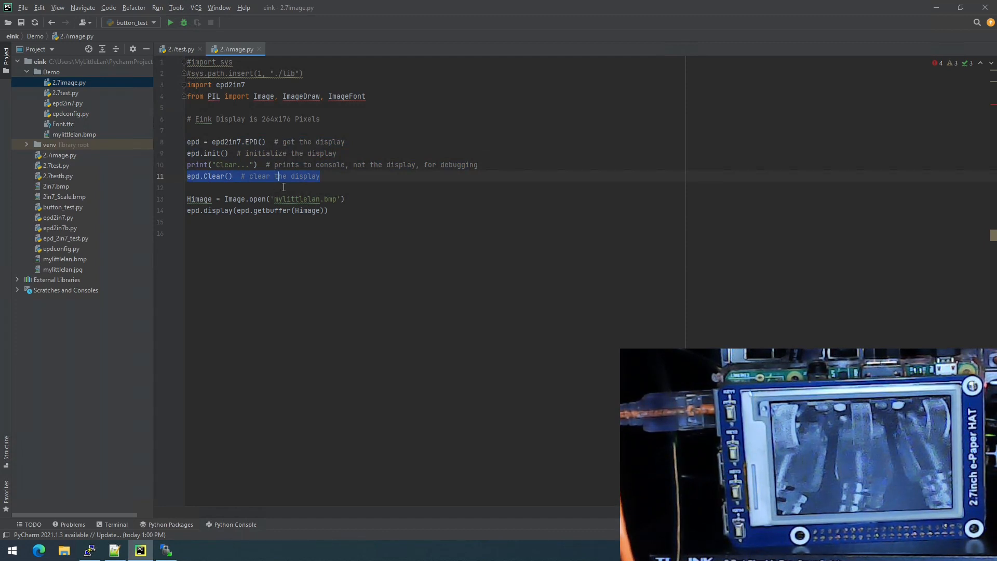
left_click(230, 199)
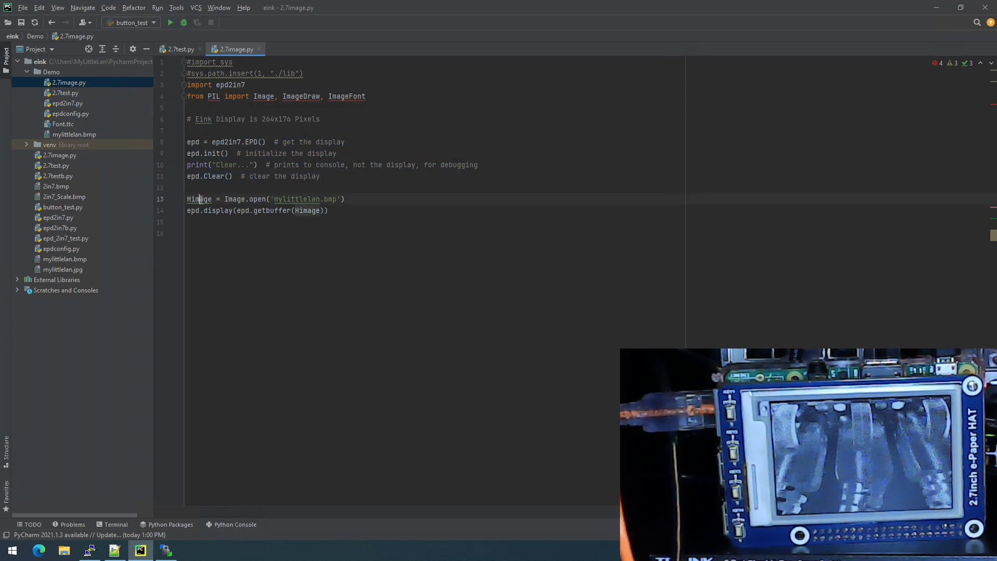
left_click_drag(225, 198, 245, 201)
left_click(336, 210)
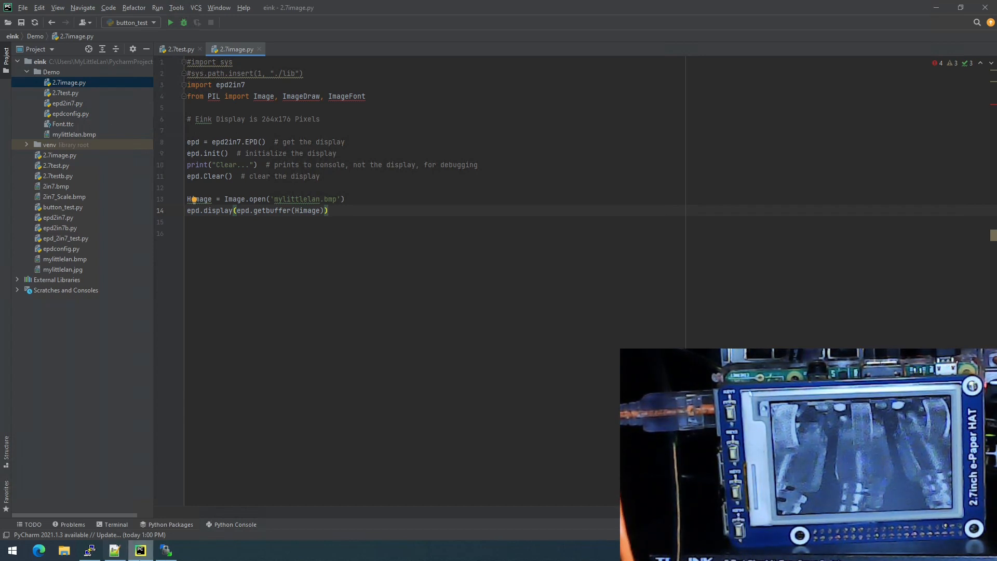
Return to PuTTY and rerun python3 2.7test.py from the command history
left_click(89, 550)
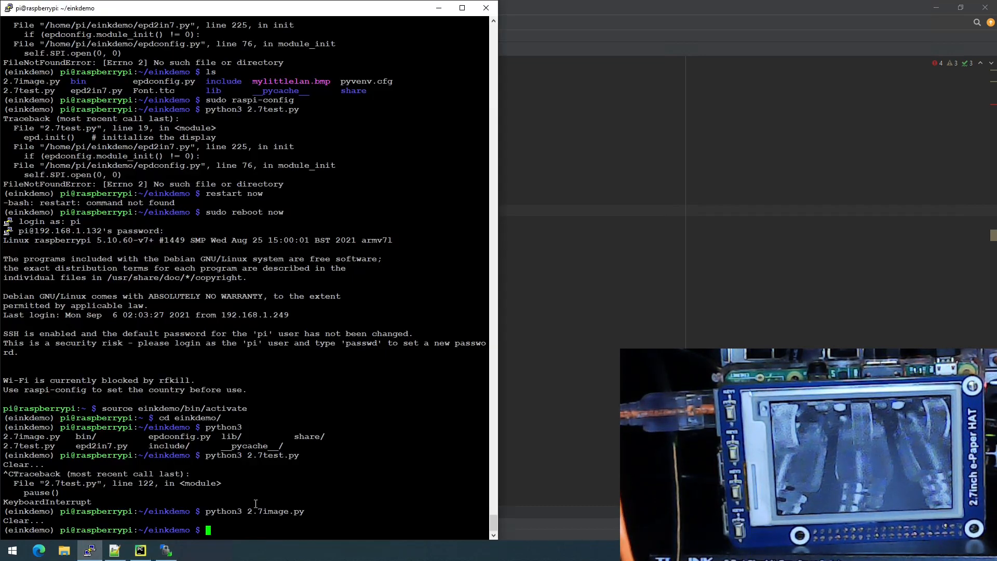
key("Up")
key("Up")
key("Return")
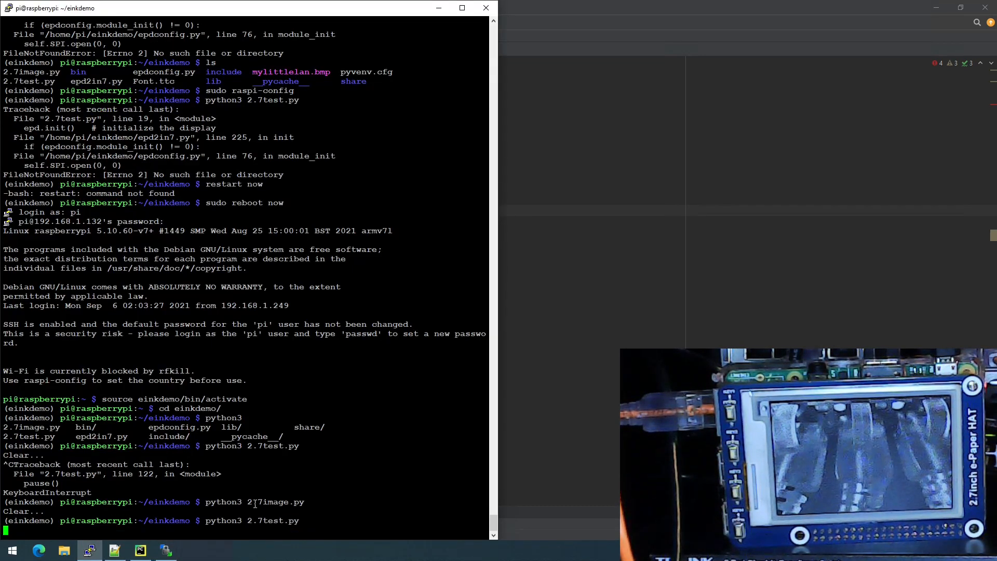